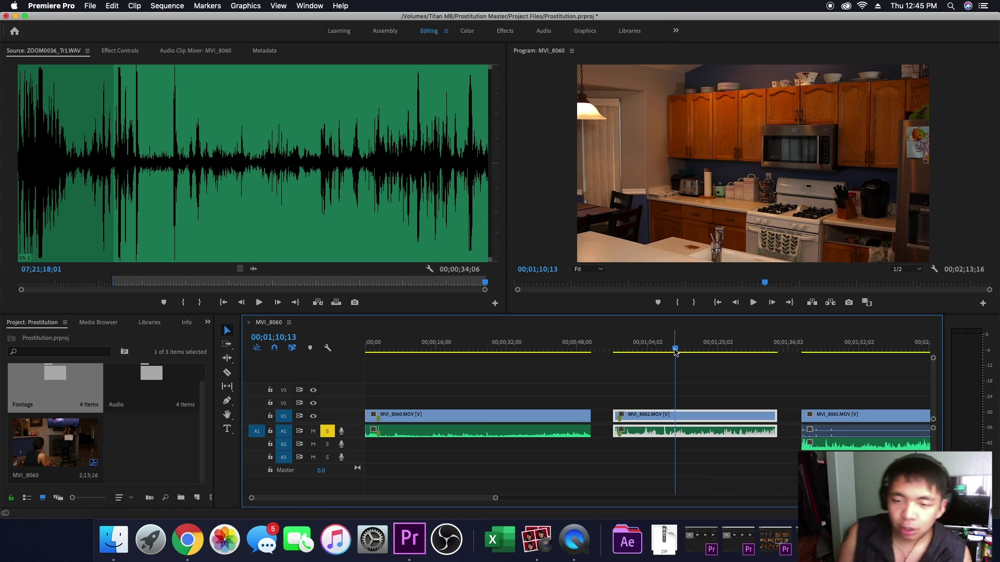
# Step: Move the external audio clip on A2 so it starts directly after the end of the MVI_8065 clip
pyautogui.moveTo(675, 351); pyautogui.dragTo(621, 354)
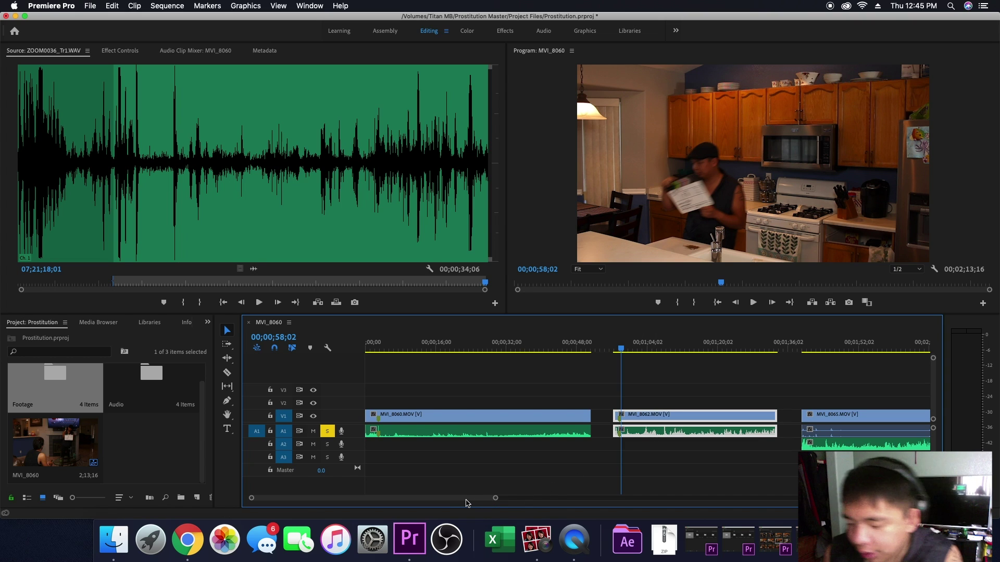
pyautogui.moveTo(467, 502); pyautogui.dragTo(504, 498)
pyautogui.moveTo(632, 446); pyautogui.dragTo(778, 449)
# Step: Step frame by frame through the slate clap near the start of MVI_8065 to locate the moment the sticks close
pyautogui.moveTo(597, 348); pyautogui.dragTo(584, 347)
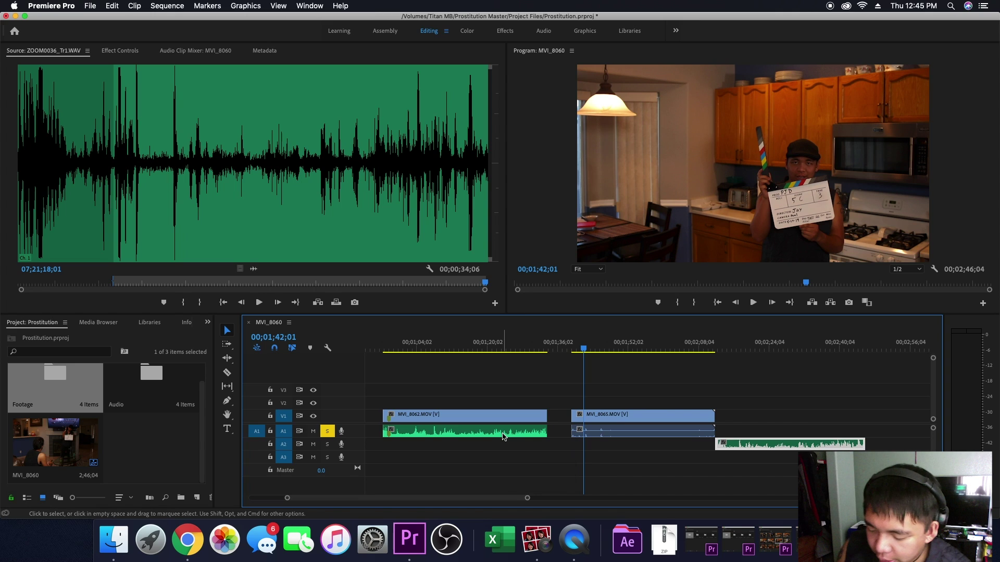
pyautogui.press('Right')
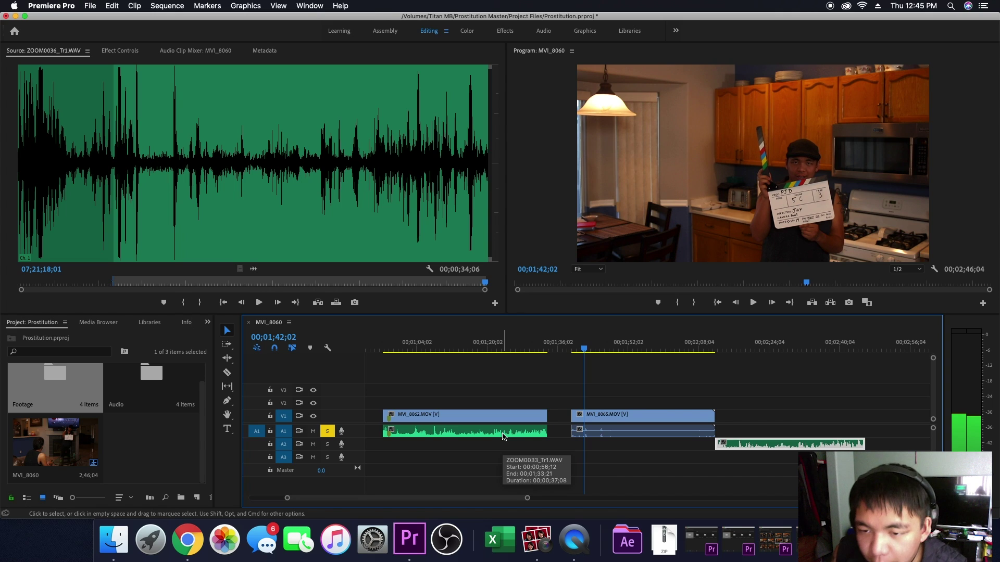
pyautogui.press('Right')
pyautogui.press('Right')
pyautogui.press('Right')
pyautogui.press('Right')
pyautogui.press('Right')
pyautogui.press('Right')
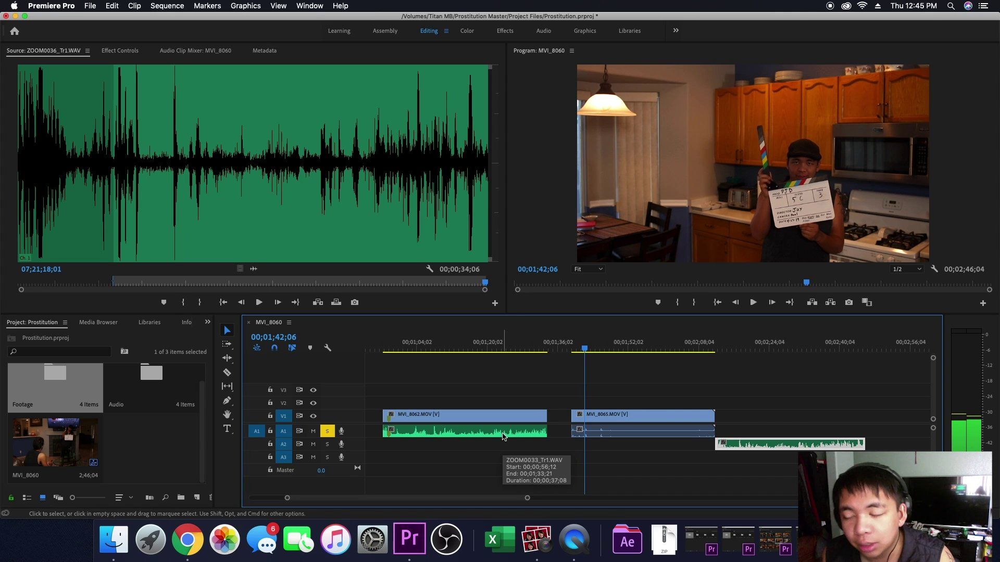
pyautogui.press('Right')
pyautogui.press('Right')
pyautogui.press('Right')
pyautogui.press('Right')
pyautogui.press('Right')
pyautogui.press('Right')
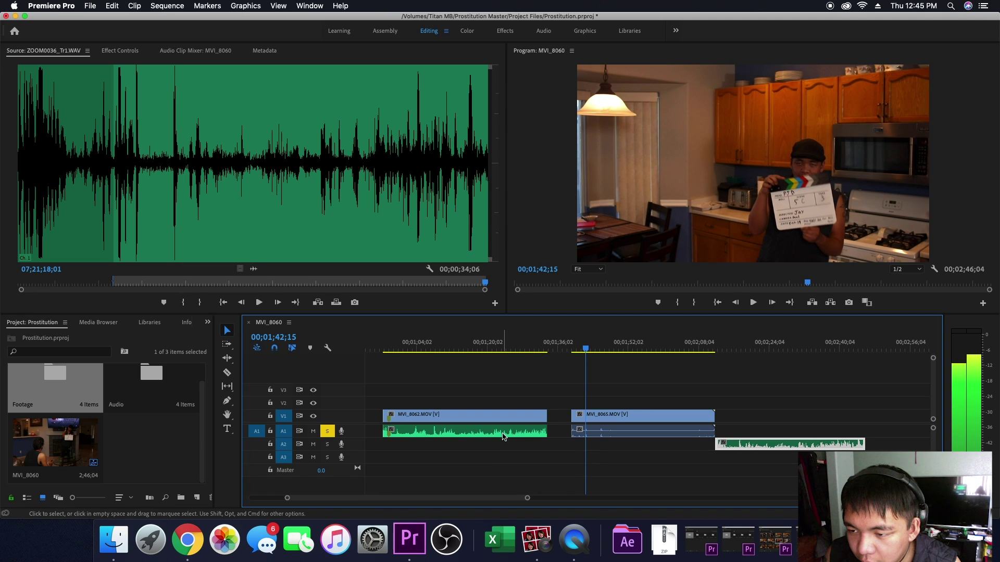
pyautogui.press('Left')
pyautogui.press('Left')
pyautogui.press('Left')
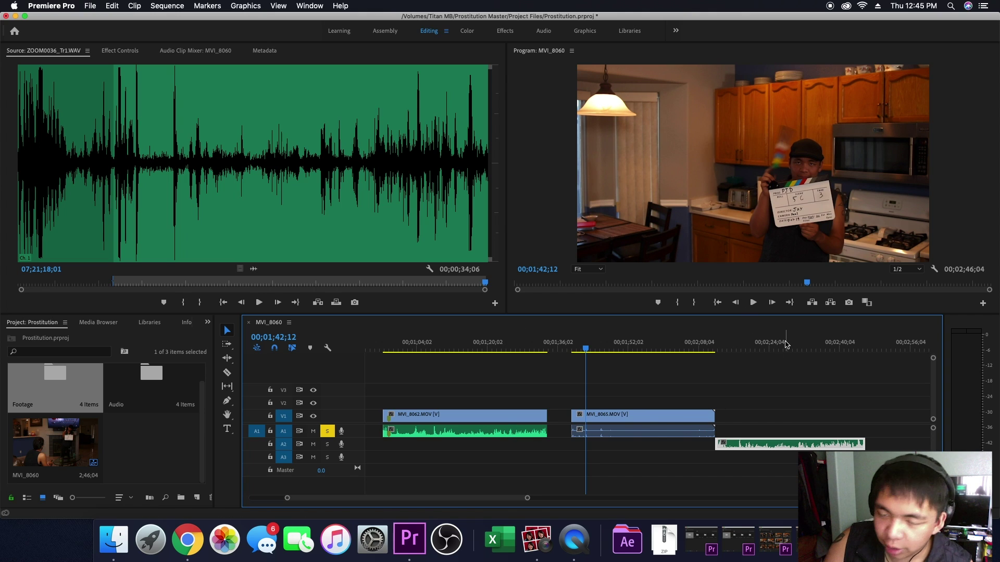
# Step: Raise the system volume several levels to hear the clap better
pyautogui.press('XF86AudioRaiseVolume')
pyautogui.press('XF86AudioRaiseVolume')
pyautogui.press('XF86AudioRaiseVolume')
pyautogui.press('XF86AudioRaiseVolume')
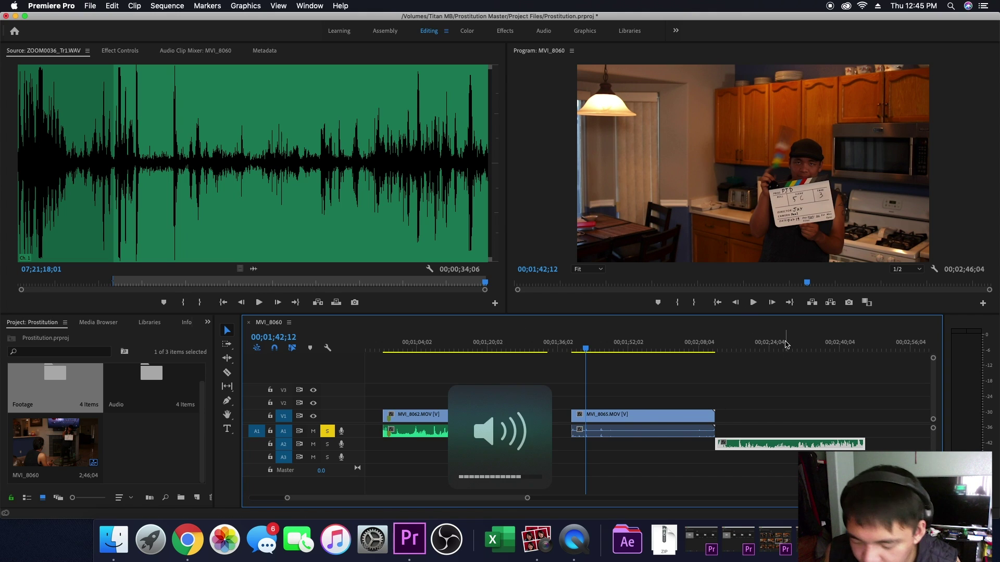
pyautogui.press('XF86AudioRaiseVolume')
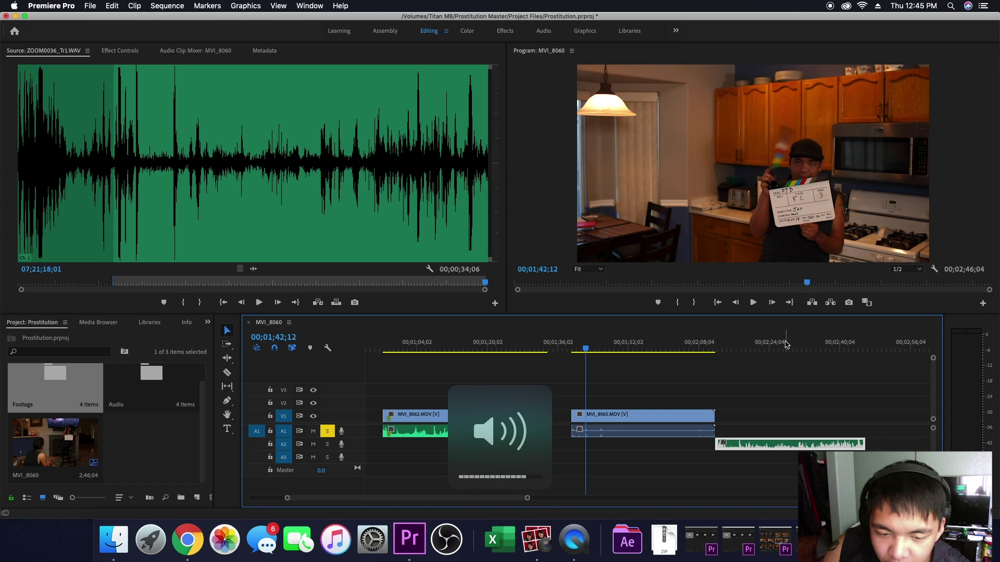
# Step: Step to the slate clap frame at 00;01;42;15 and mark it on the MVI_8065 clip
pyautogui.press('Left')
pyautogui.press('Left')
pyautogui.press('Left')
pyautogui.press('Left')
pyautogui.press('Right')
pyautogui.press('Right')
pyautogui.press('Right')
pyautogui.press('Right')
pyautogui.press('Right')
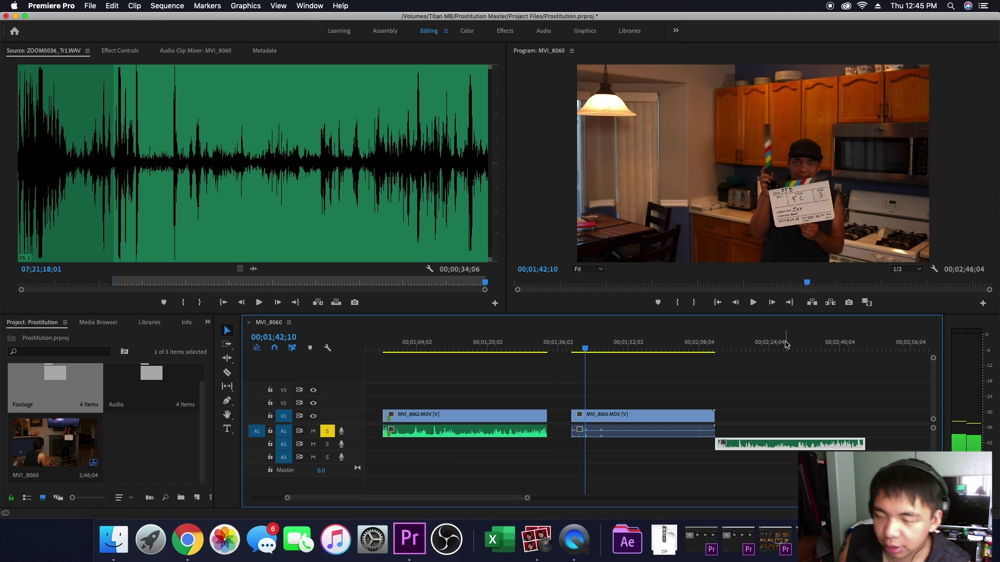
pyautogui.press('Right')
pyautogui.press('Right')
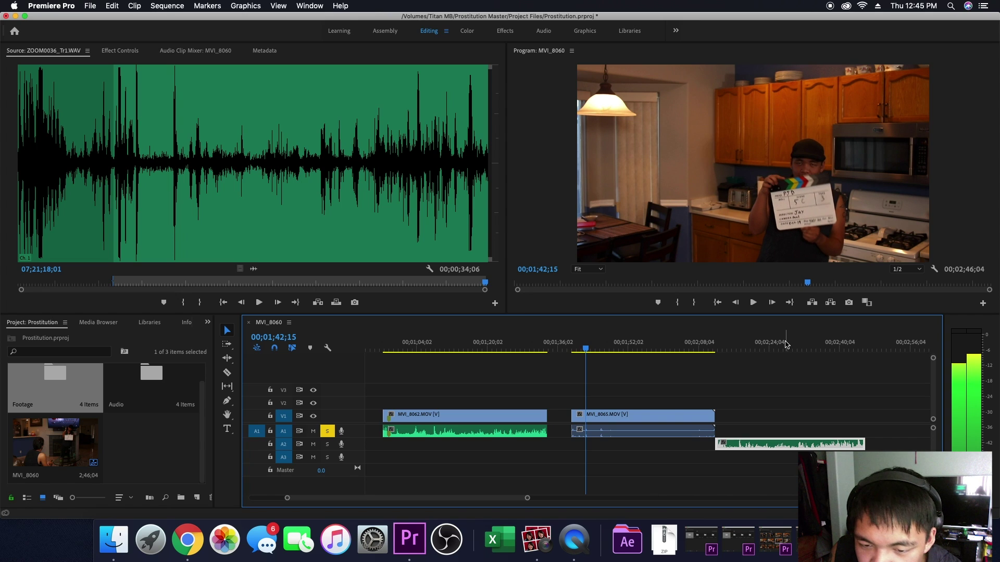
pyautogui.click(646, 418)
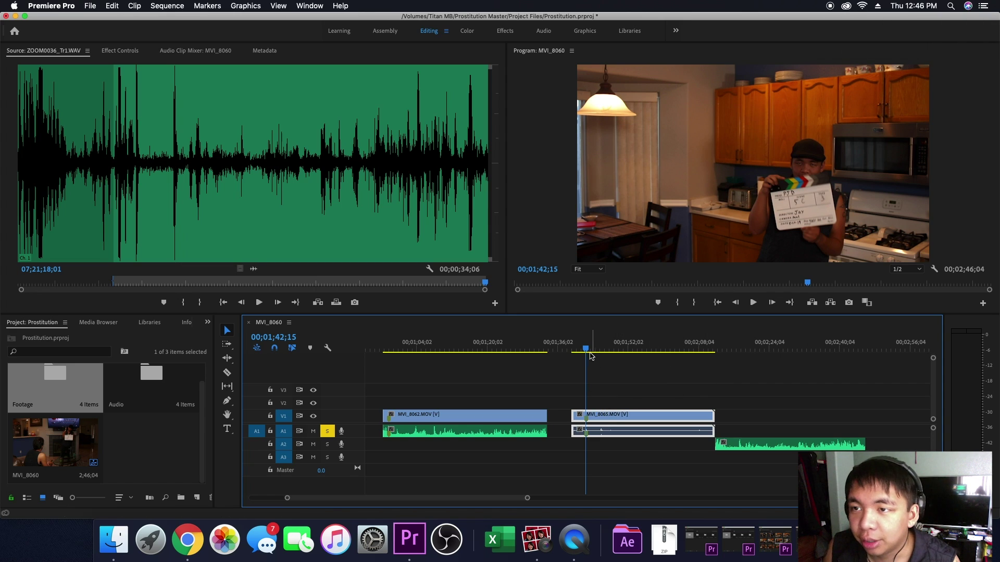
# Step: Play the start of the external audio clip on A2, then shift the clip about 3 seconds later
pyautogui.moveTo(586, 353); pyautogui.dragTo(722, 357)
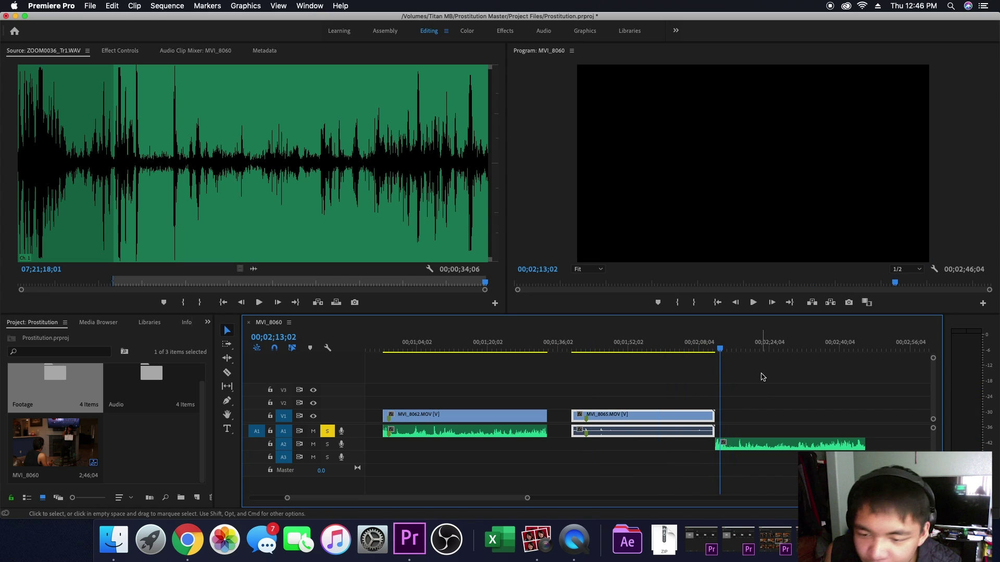
pyautogui.press('space')
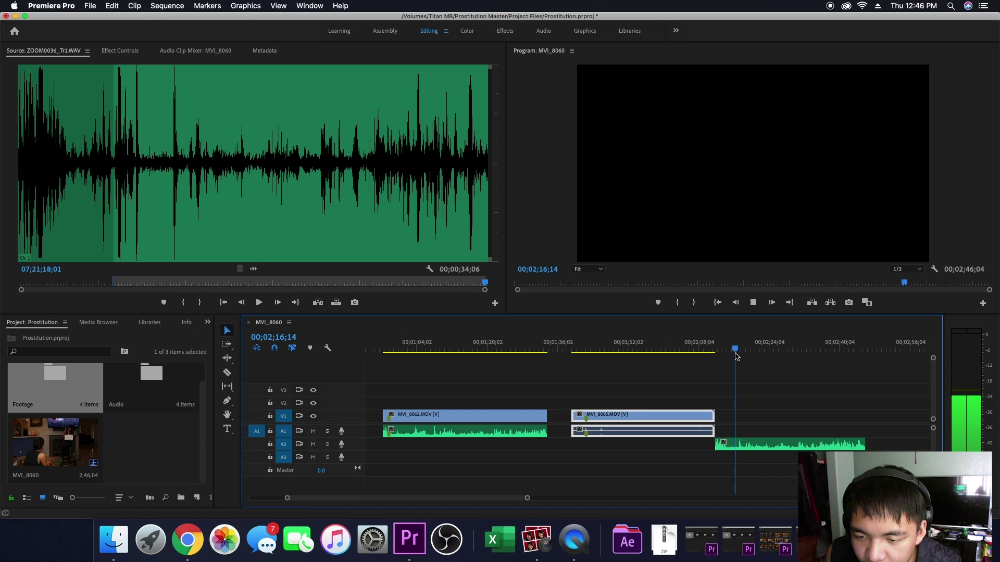
pyautogui.moveTo(736, 357); pyautogui.dragTo(720, 358)
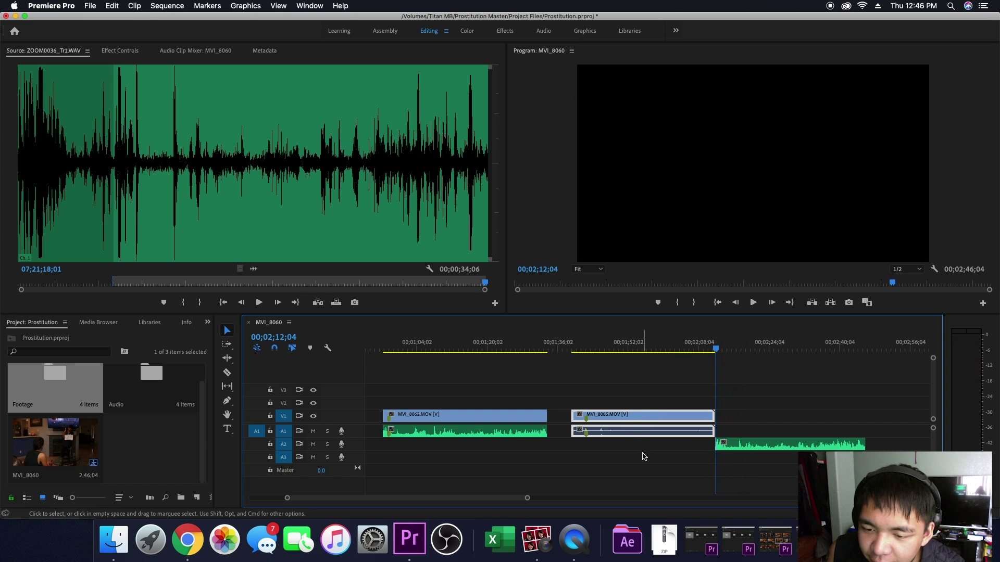
pyautogui.moveTo(755, 446); pyautogui.dragTo(782, 446)
# Step: Listen for the clap in the external audio clip and add a clip marker on it at 00;02;17;06
pyautogui.moveTo(717, 352); pyautogui.dragTo(732, 351)
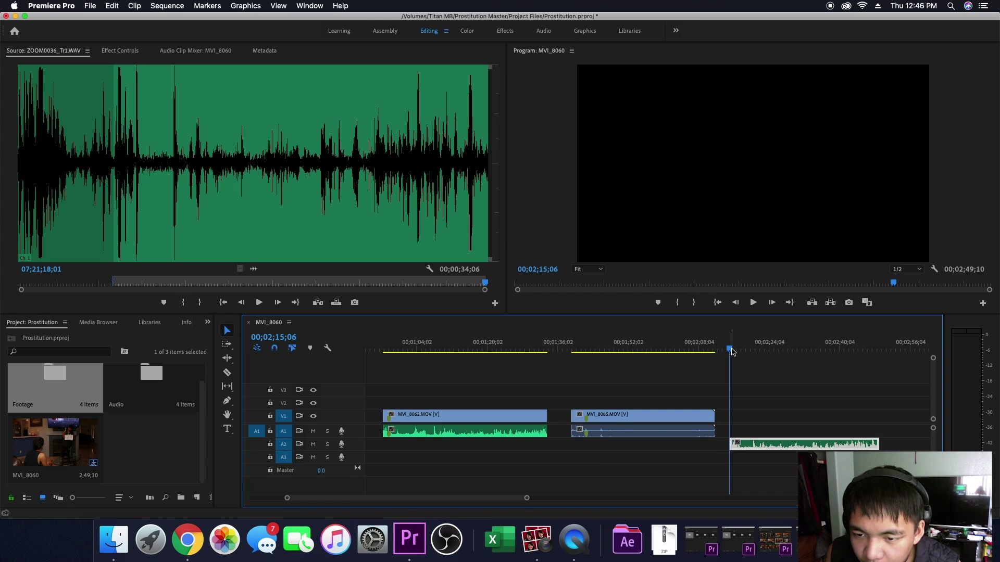
pyautogui.press('space')
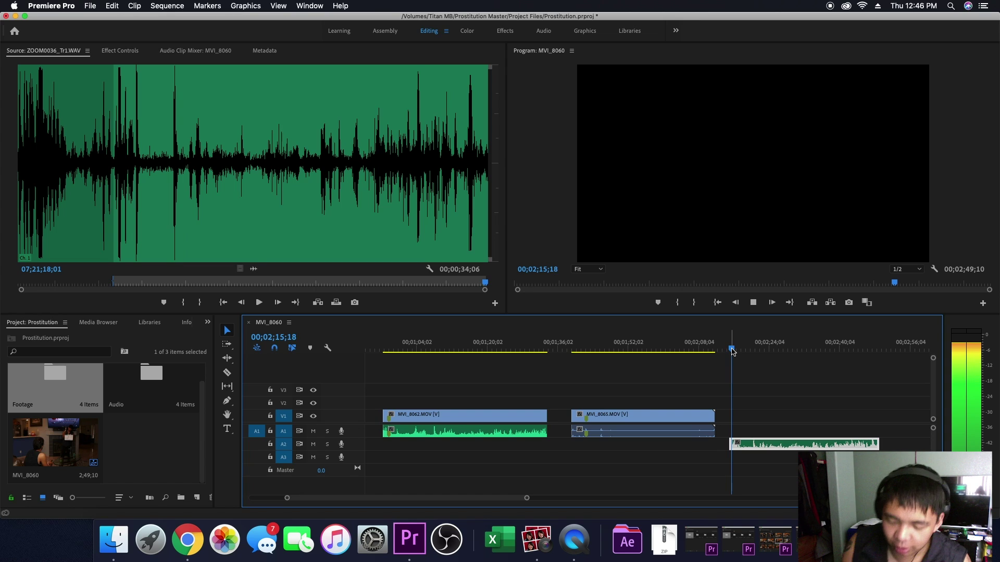
pyautogui.press('space')
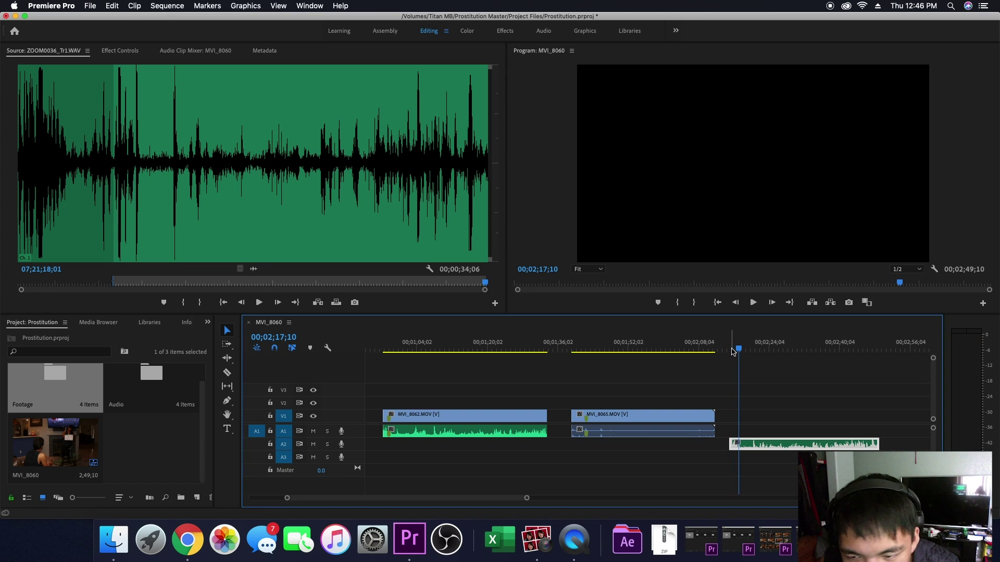
pyautogui.press('Left')
pyautogui.press('Left')
pyautogui.press('Left')
pyautogui.press('Left')
pyautogui.press('Left')
pyautogui.press('Left')
pyautogui.press('Left')
pyautogui.press('Left')
pyautogui.press('Left')
pyautogui.press('Left')
pyautogui.press('Left')
pyautogui.press('Left')
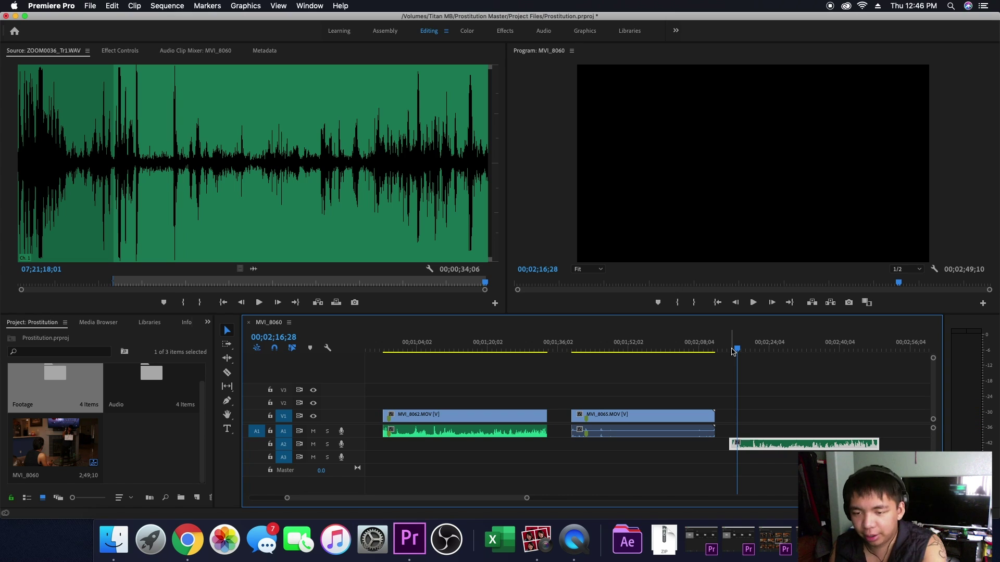
pyautogui.press('space')
pyautogui.press('space')
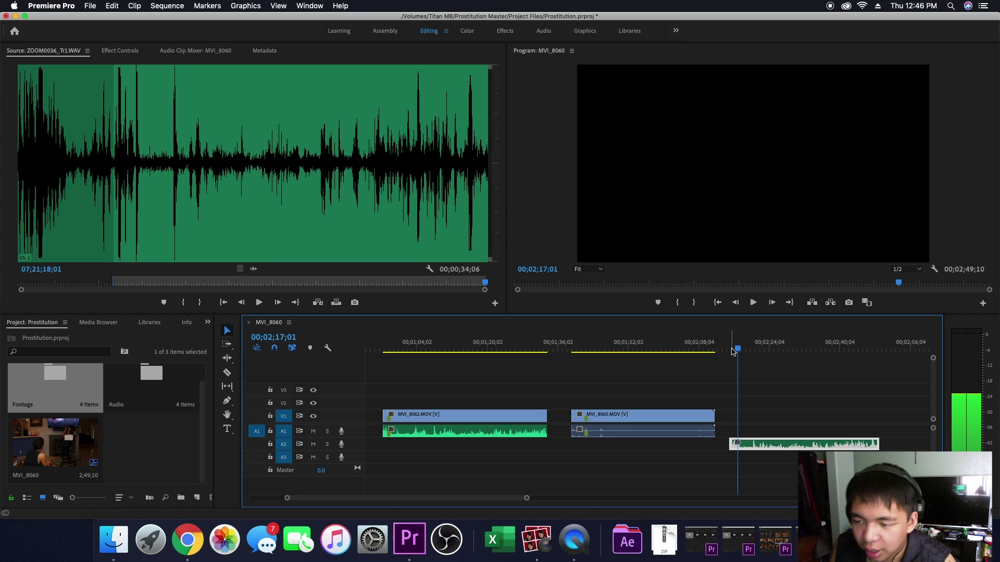
pyautogui.press('Right')
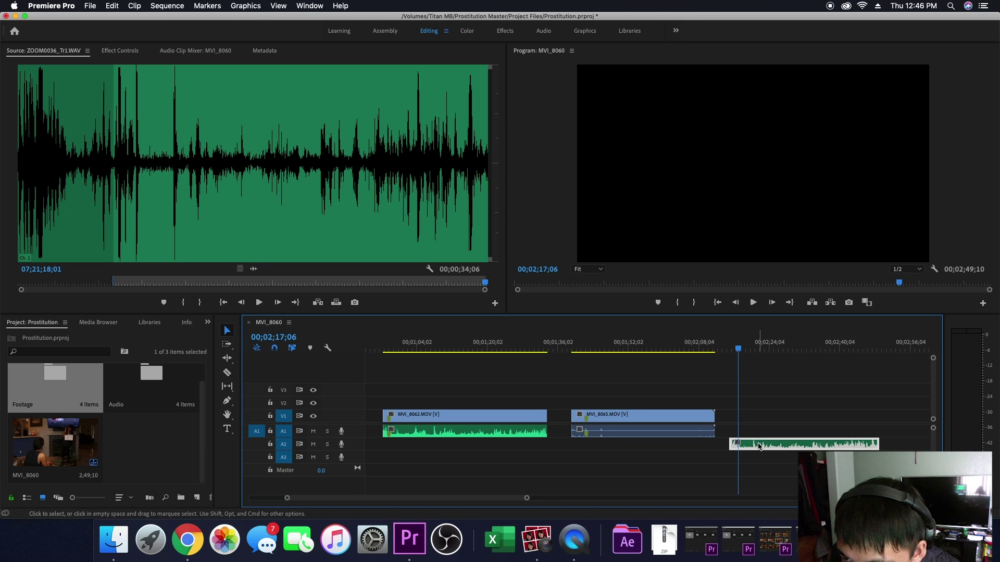
pyautogui.press('m')
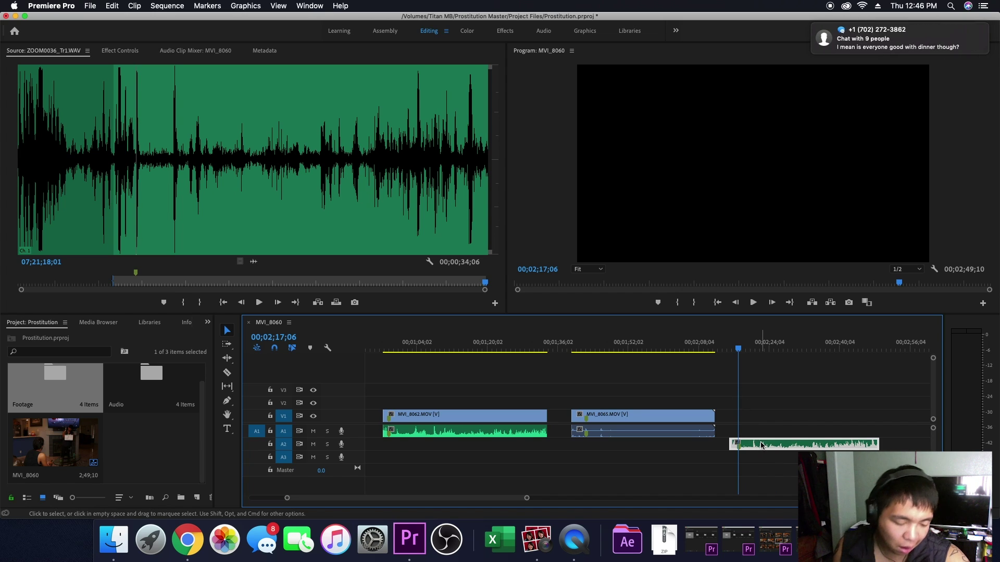
# Step: Align the external audio's clap marker with the MVI_8065 marker, and trim the two clips to matching start and end points
pyautogui.moveTo(760, 446); pyautogui.dragTo(603, 446)
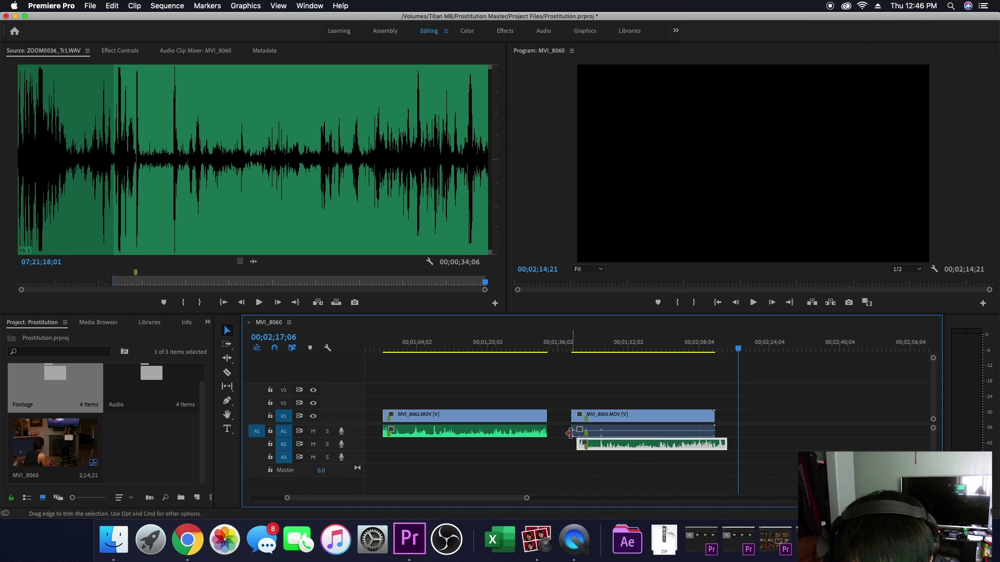
pyautogui.moveTo(575, 416); pyautogui.dragTo(578, 415)
pyautogui.moveTo(724, 441); pyautogui.dragTo(714, 442)
# Step: Mute track A1 and play MVI_8065 from the slate to check sync with the external audio
pyautogui.moveTo(611, 346); pyautogui.dragTo(589, 346)
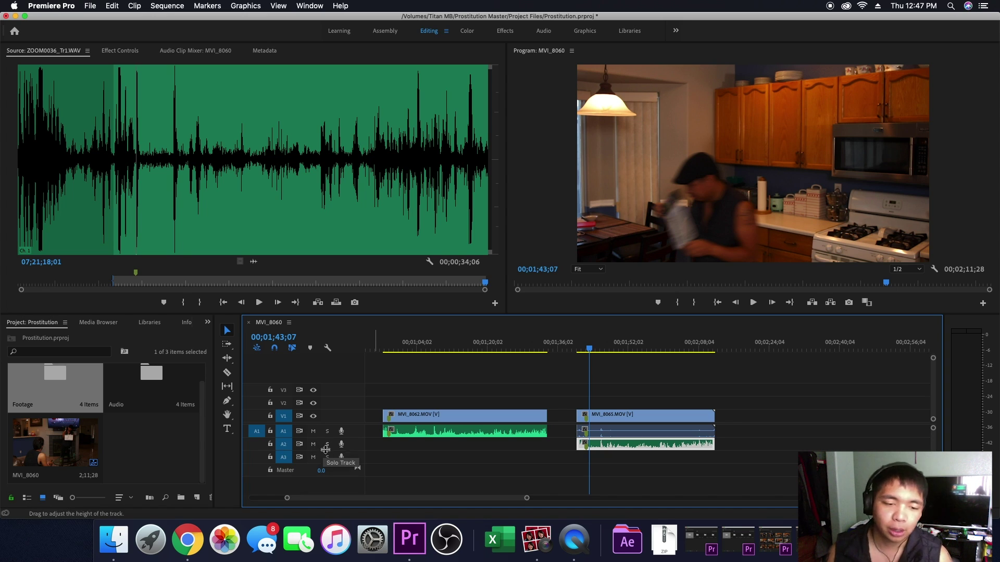
pyautogui.click(314, 435)
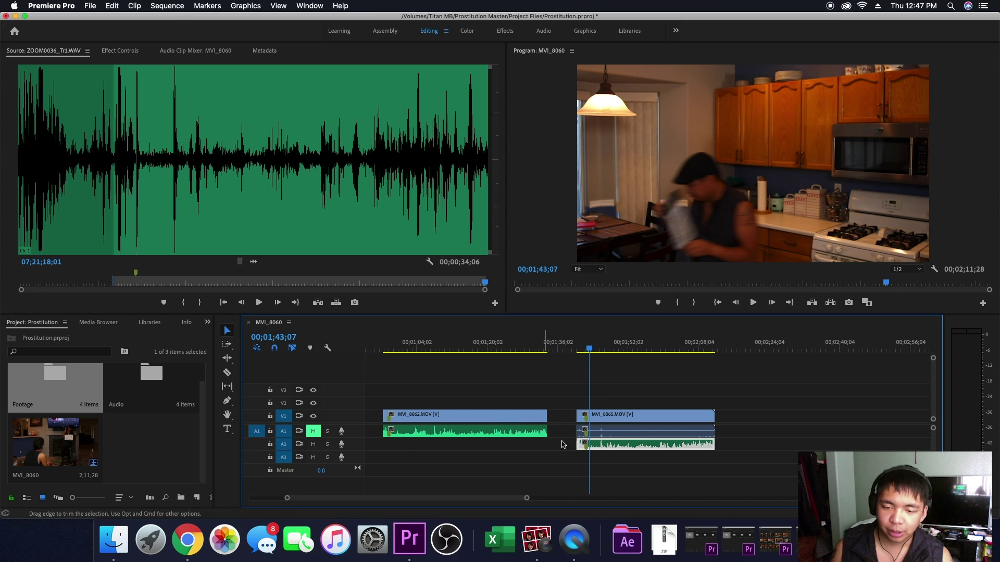
pyautogui.moveTo(590, 350); pyautogui.dragTo(584, 352)
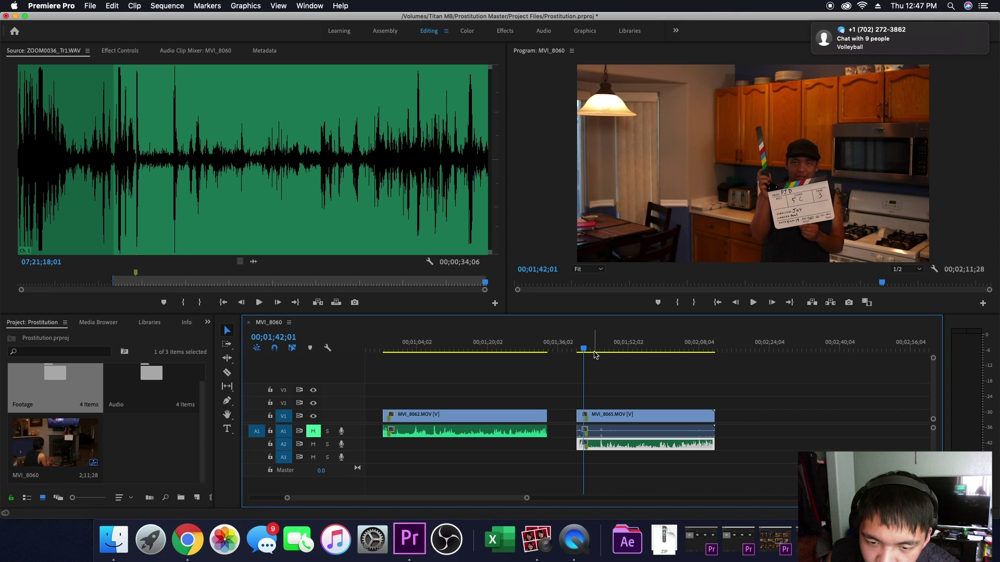
pyautogui.press('space')
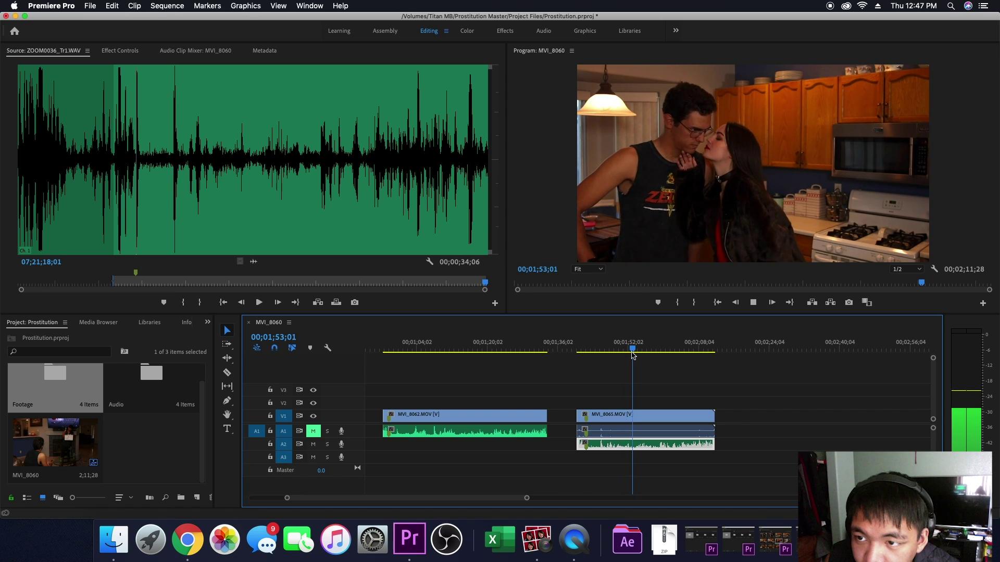
pyautogui.press('space')
pyautogui.moveTo(637, 349); pyautogui.dragTo(564, 359)
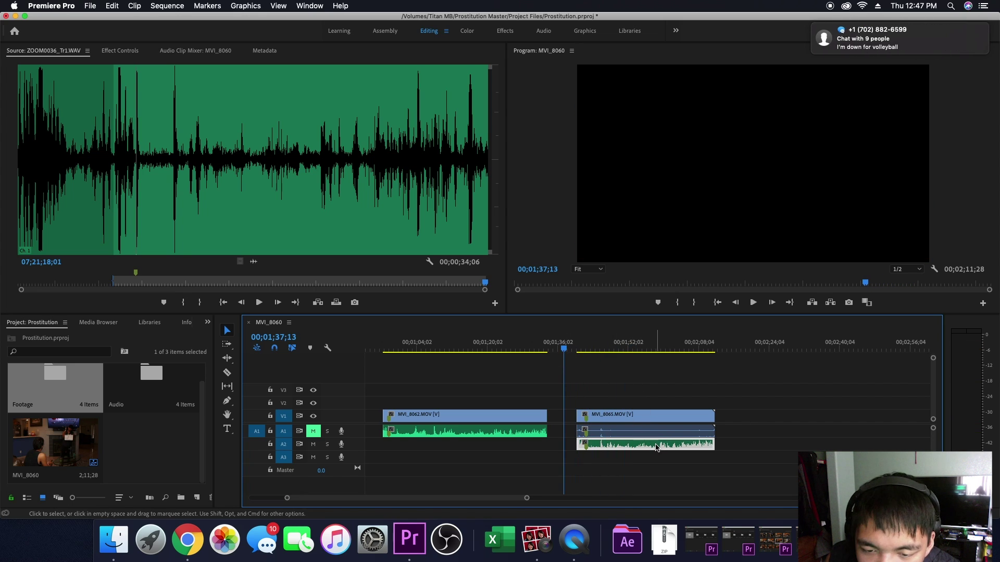
# Step: Replace the camera audio of MVI_8065 on A1 with the external audio clip and link it to the video
pyautogui.moveTo(655, 448); pyautogui.dragTo(655, 433)
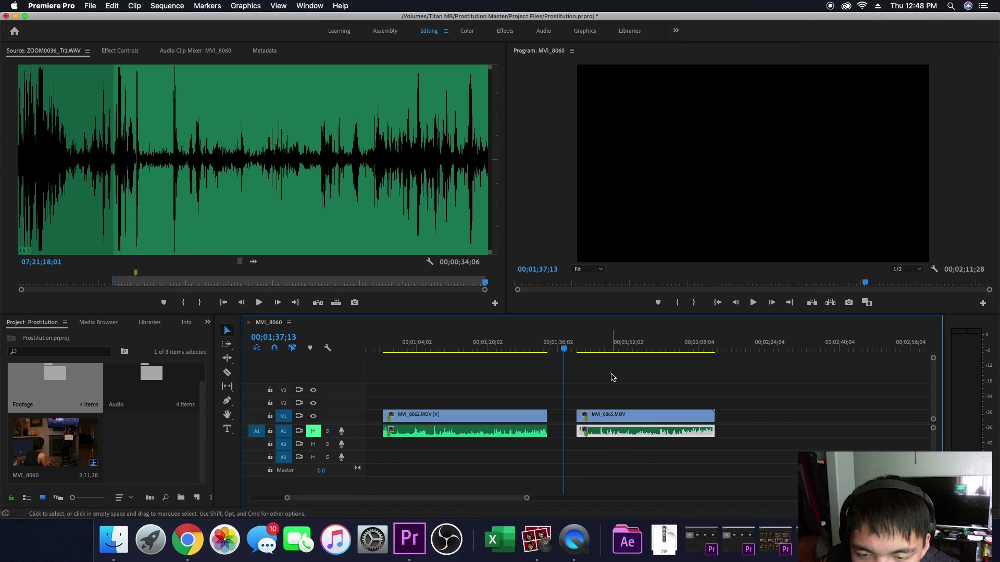
pyautogui.moveTo(616, 395); pyautogui.dragTo(650, 446)
pyautogui.rightClick(634, 419)
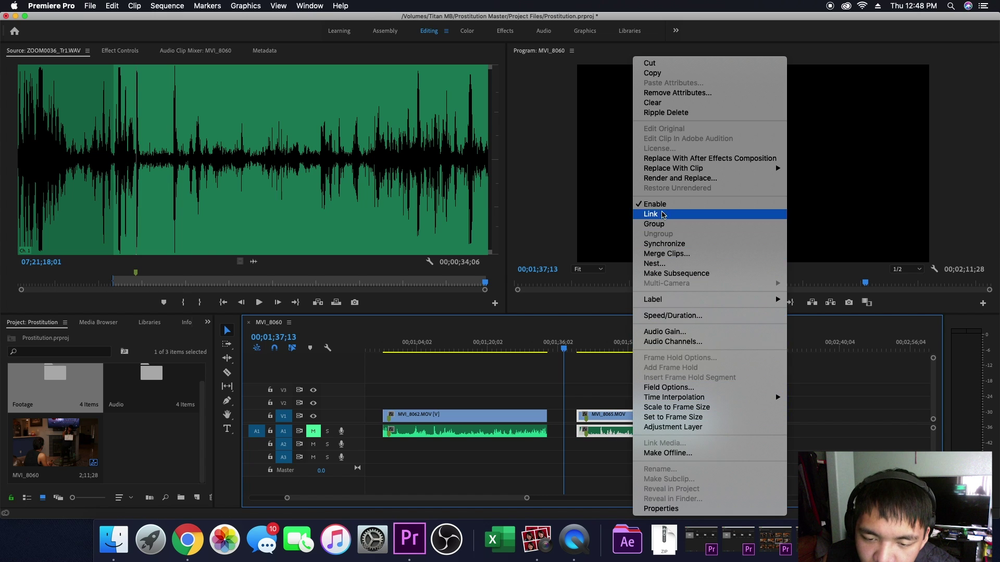
pyautogui.click(658, 219)
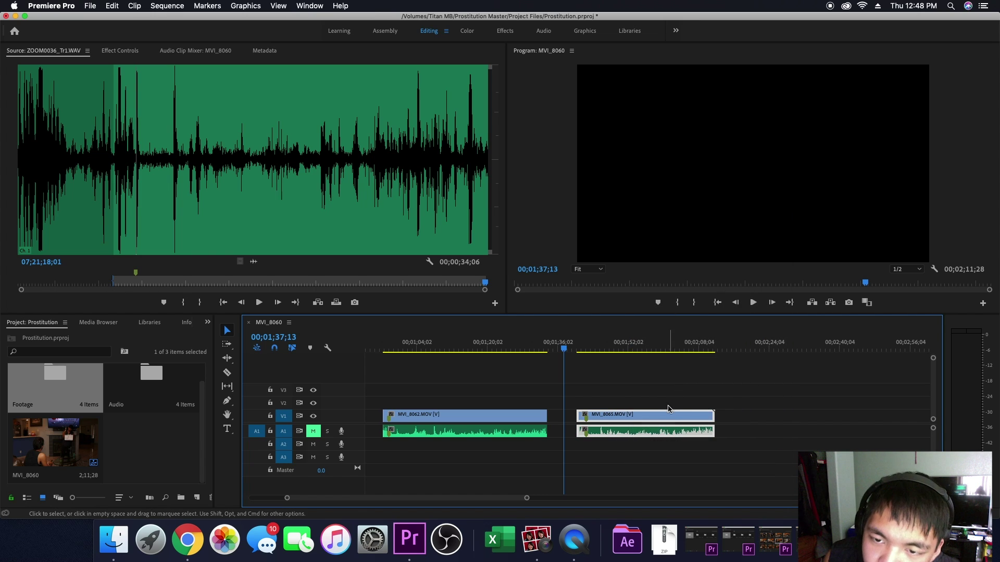
pyautogui.click(668, 393)
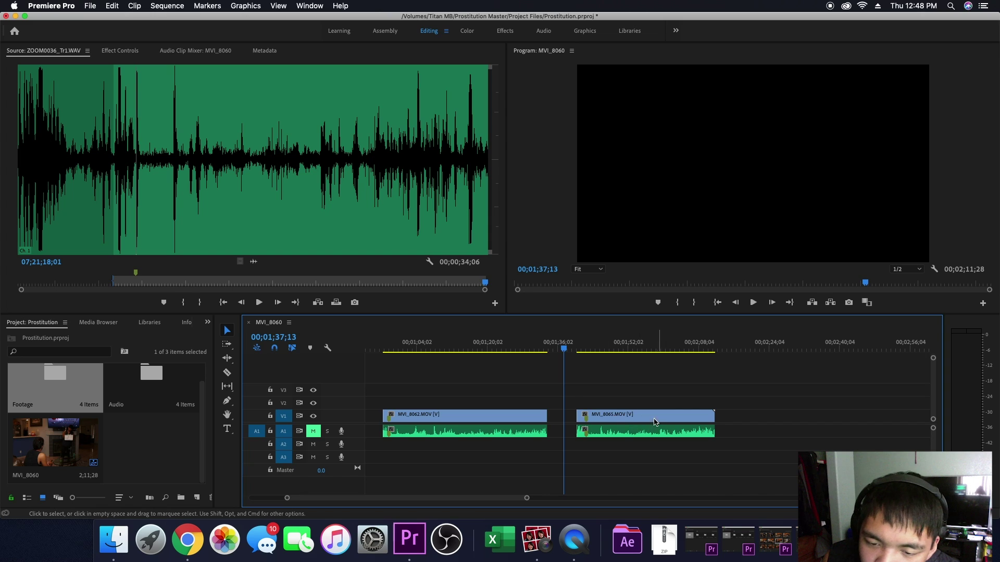
pyautogui.click(631, 418)
pyautogui.moveTo(647, 418)
pyautogui.mouseDown()
pyautogui.moveTo(743, 423)
pyautogui.moveTo(641, 422)
pyautogui.mouseUp()
pyautogui.moveTo(713, 414)
pyautogui.mouseDown()
pyautogui.moveTo(669, 417)
pyautogui.moveTo(714, 418)
pyautogui.mouseUp()
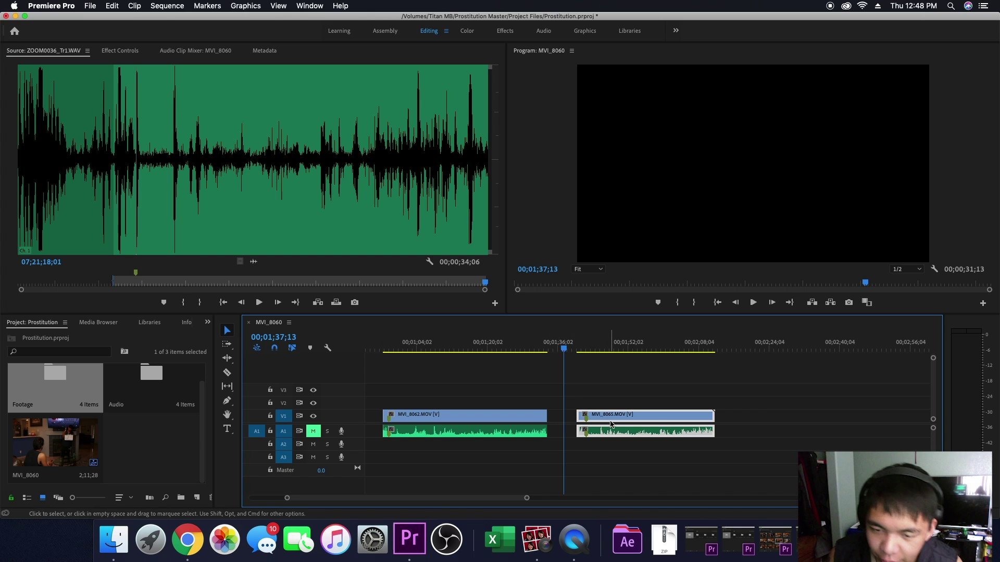
# Step: Unmute track A1 and play the linked MVI_8065 clip from its beginning to check the synced sound
pyautogui.moveTo(563, 352)
pyautogui.mouseDown()
pyautogui.moveTo(600, 351)
pyautogui.moveTo(581, 355)
pyautogui.mouseUp()
pyautogui.click(312, 431)
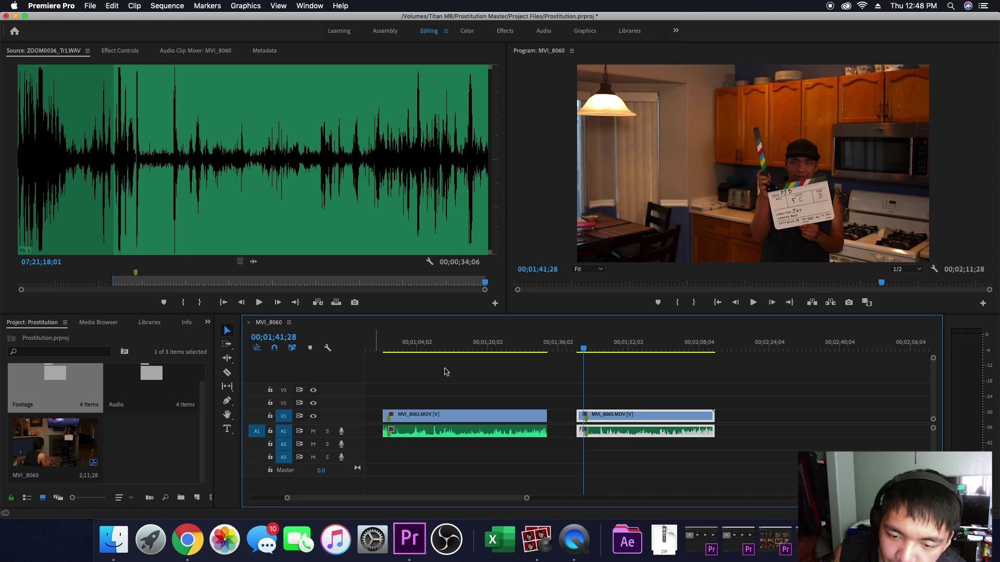
pyautogui.press('j')
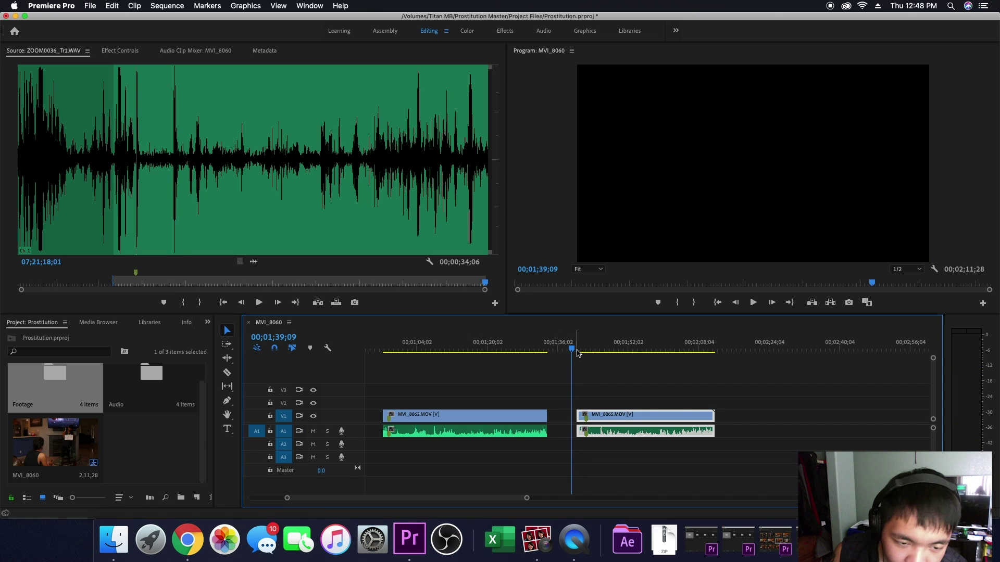
pyautogui.press('l')
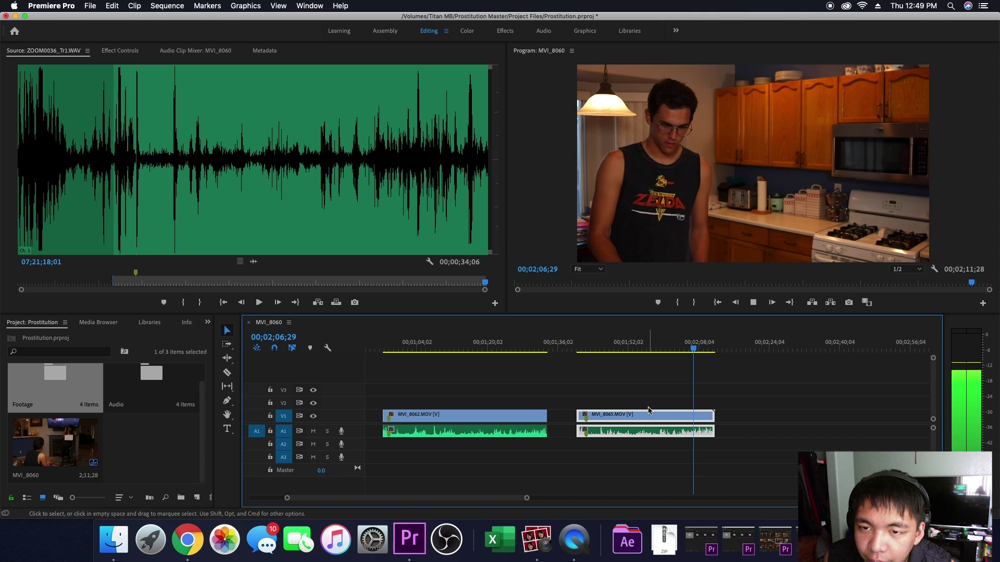
# Step: Return to the beginning of the sequence and scrub and play MVI_8060 around its slate clap to check the sync
pyautogui.press('space')
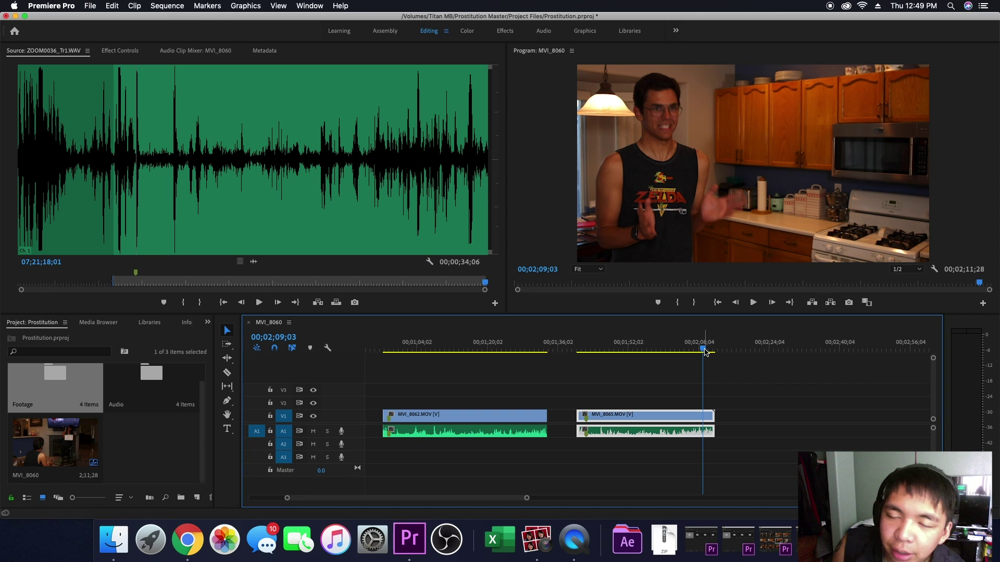
pyautogui.moveTo(705, 353); pyautogui.dragTo(567, 359)
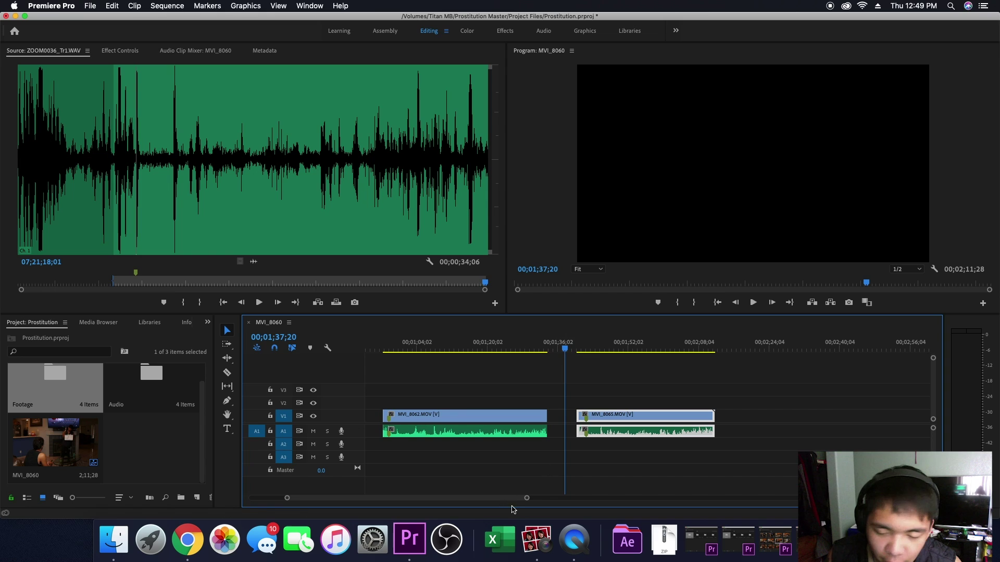
pyautogui.moveTo(515, 498); pyautogui.dragTo(456, 506)
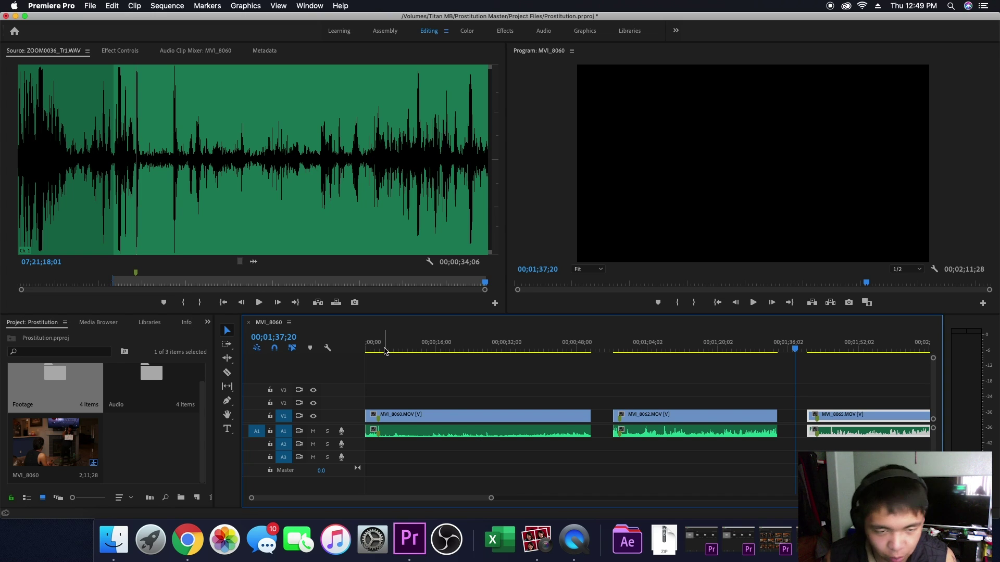
pyautogui.moveTo(385, 351); pyautogui.dragTo(359, 353)
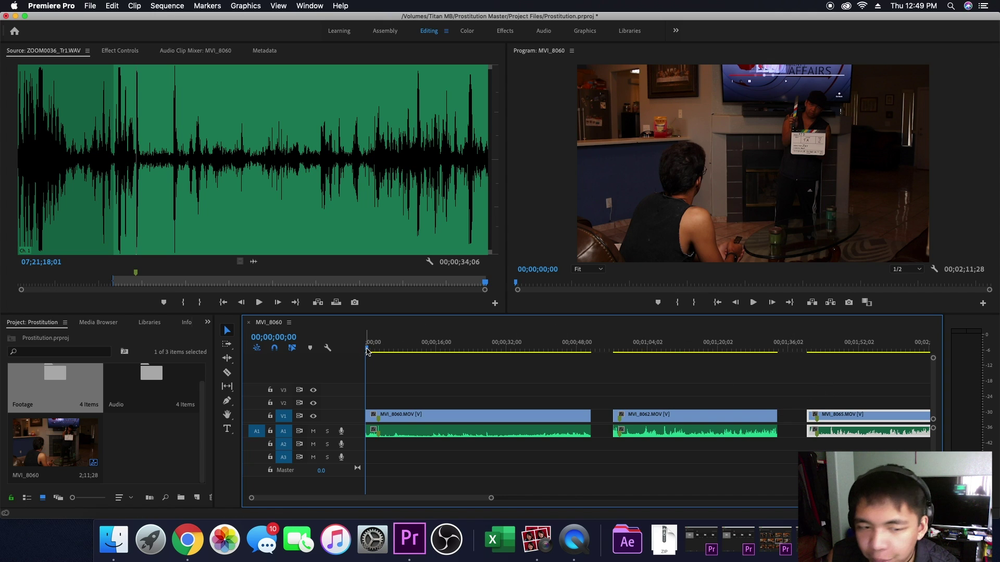
pyautogui.press('space')
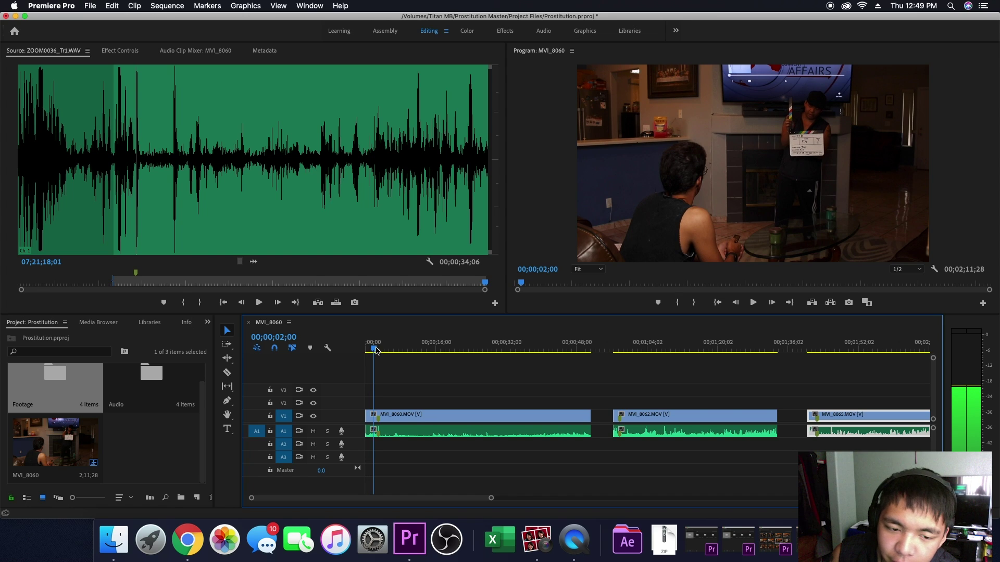
pyautogui.click(364, 346)
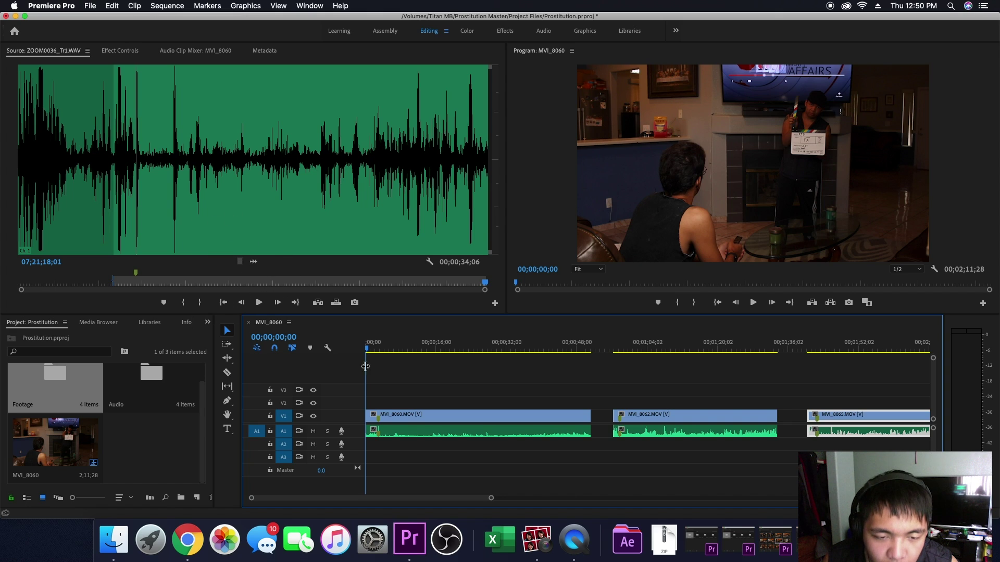
pyautogui.moveTo(367, 352); pyautogui.dragTo(380, 352)
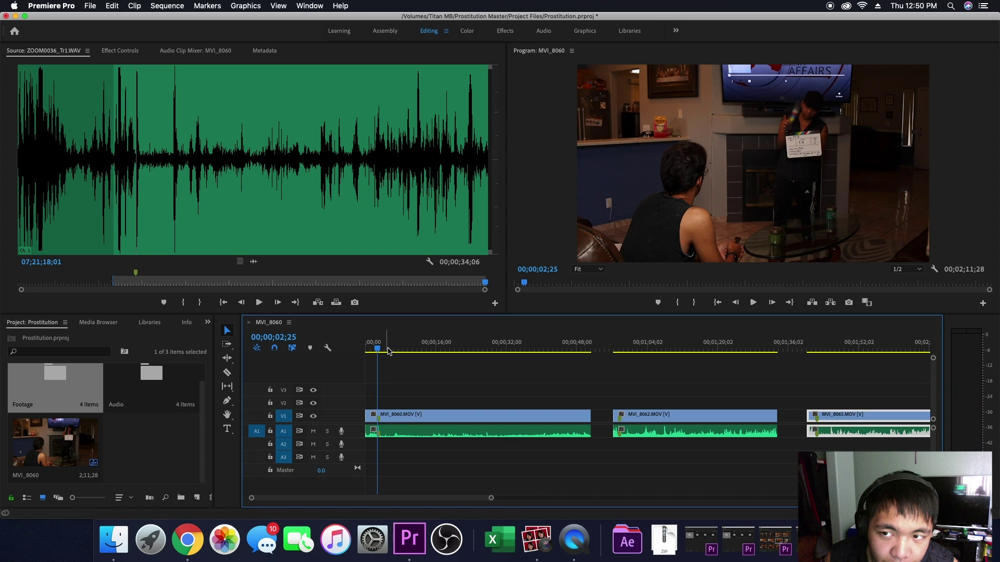
pyautogui.press('space')
pyautogui.press('space')
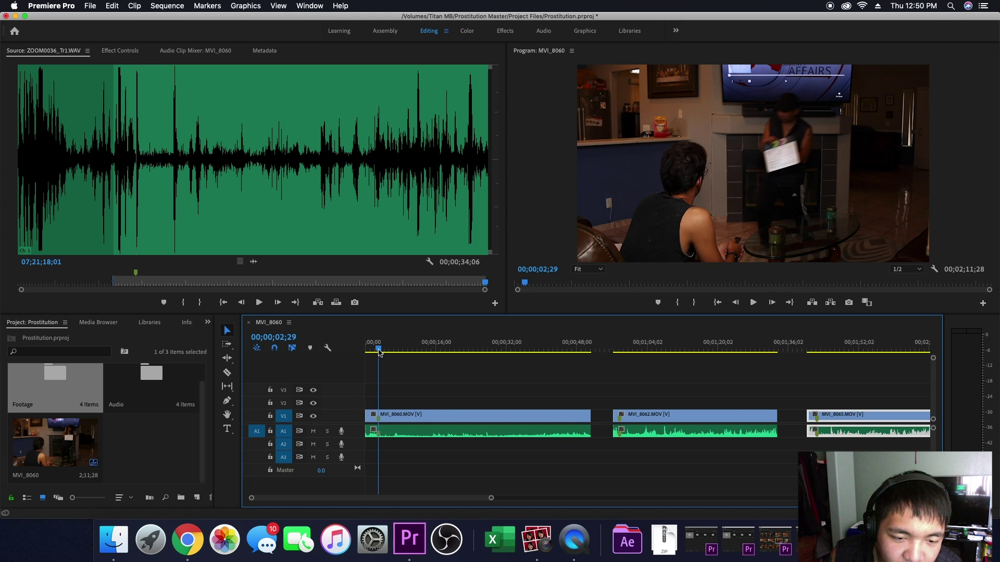
pyautogui.click(379, 353)
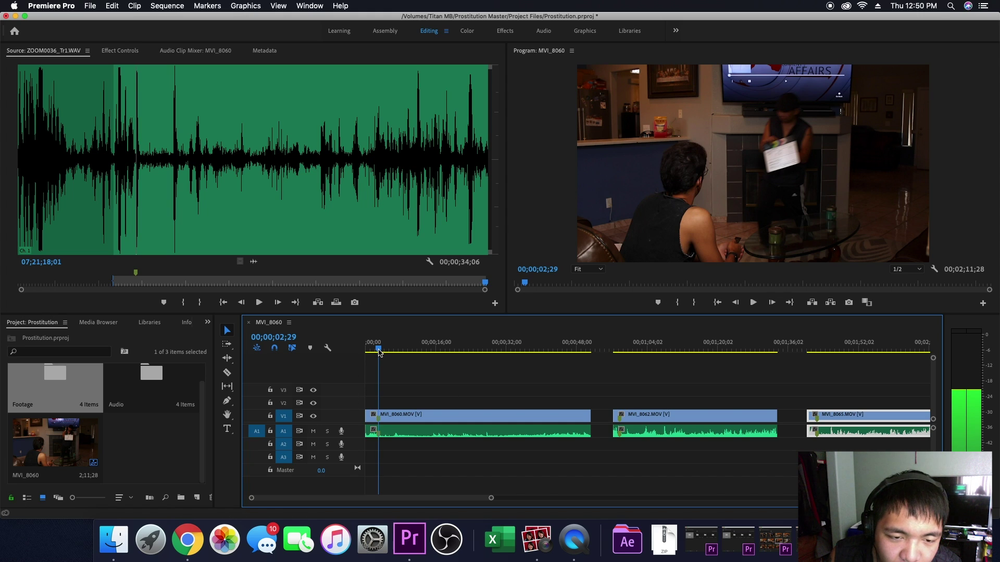
pyautogui.click(376, 354)
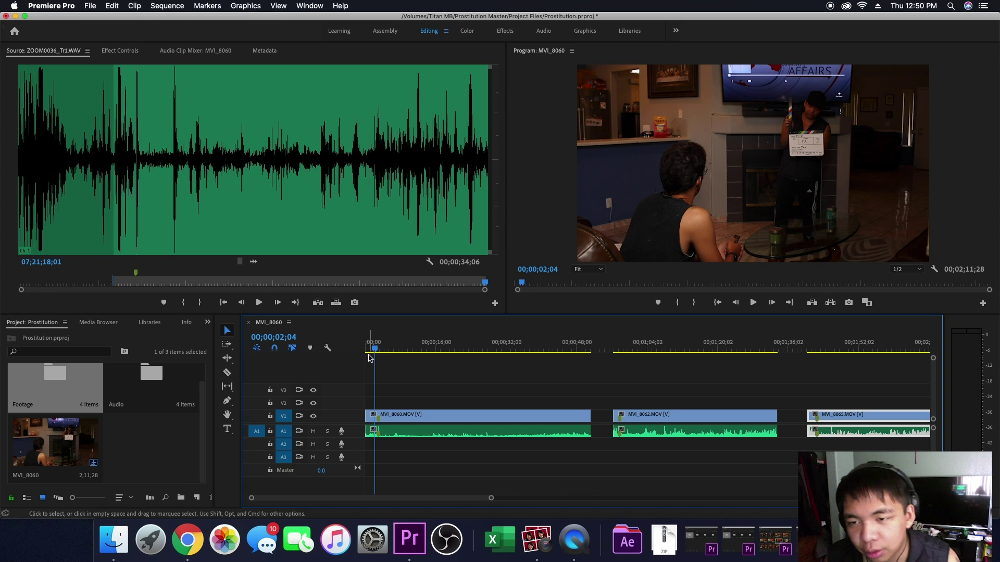
pyautogui.moveTo(375, 351); pyautogui.dragTo(379, 349)
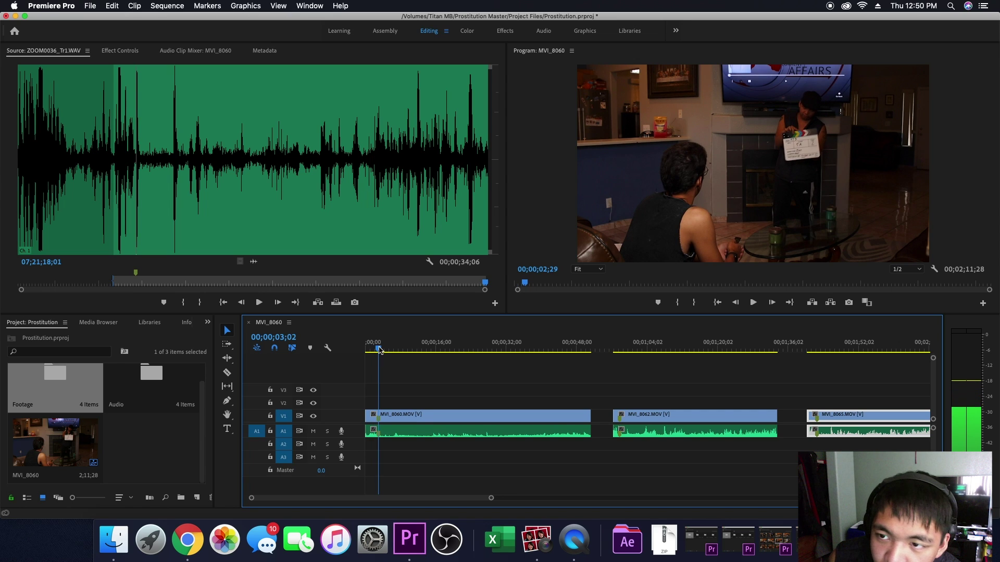
# Step: Play MVI_8060 past the slate and split the clip with its audio at 00;00;09;26
pyautogui.press('space')
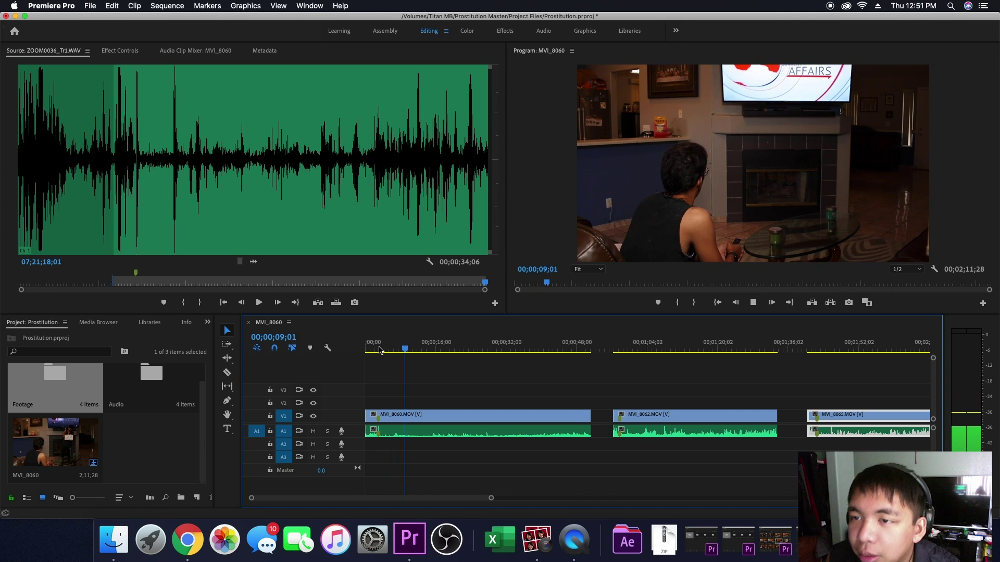
pyautogui.press('space')
pyautogui.press('b')
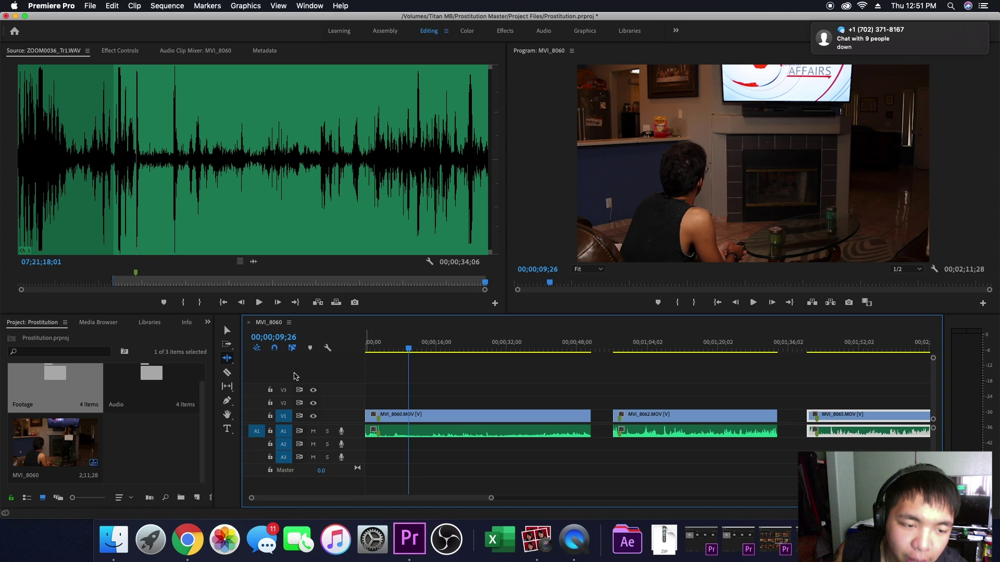
pyautogui.click(226, 331)
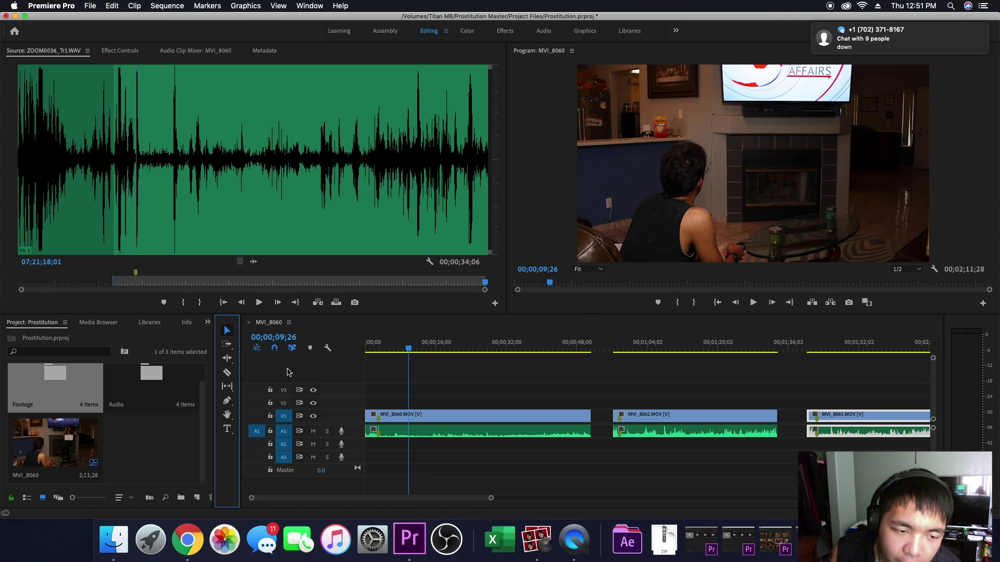
pyautogui.click(227, 374)
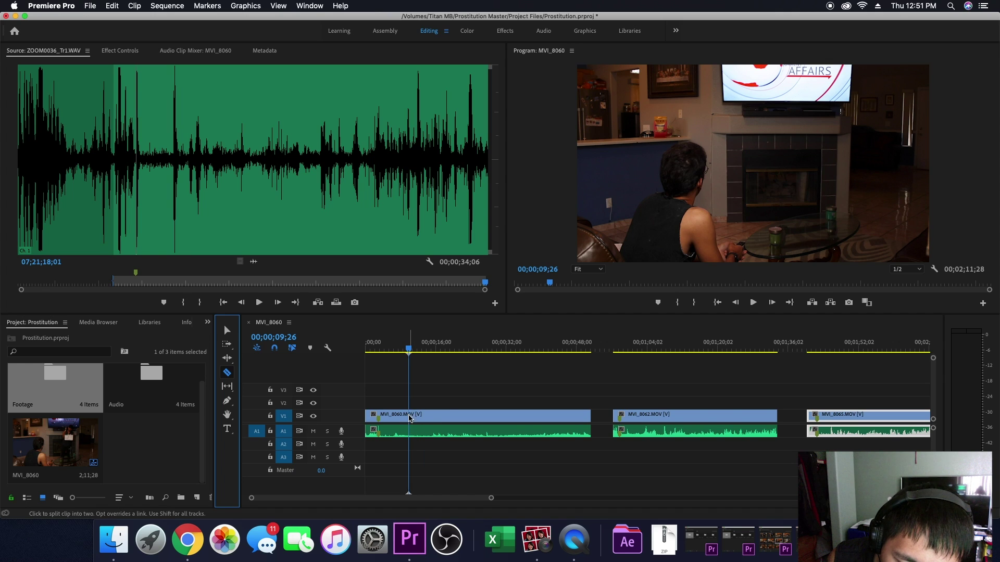
pyautogui.click(414, 422)
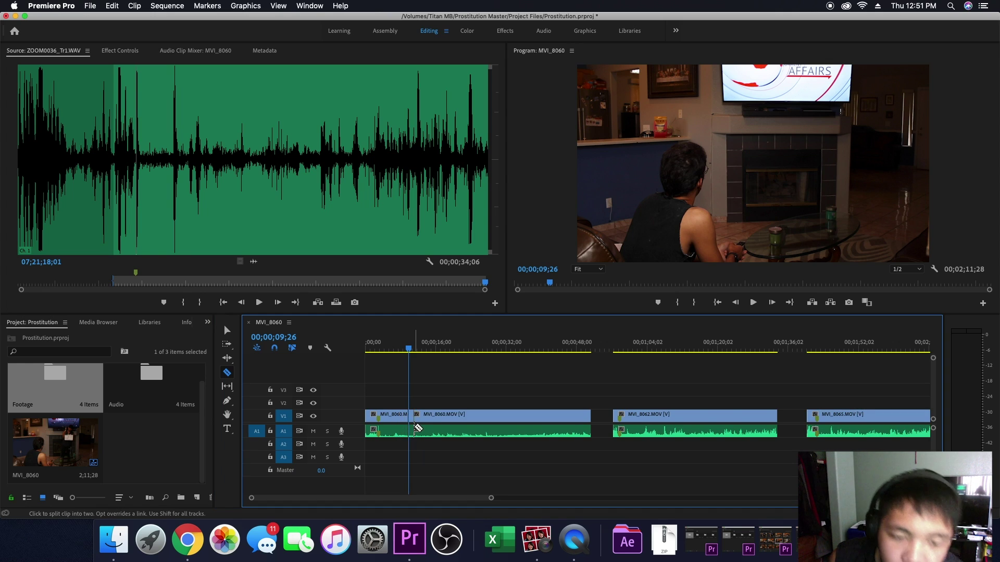
# Step: Delete the slate section at the head of MVI_8060 and close the gap it leaves
pyautogui.click(227, 330)
pyautogui.click(387, 420)
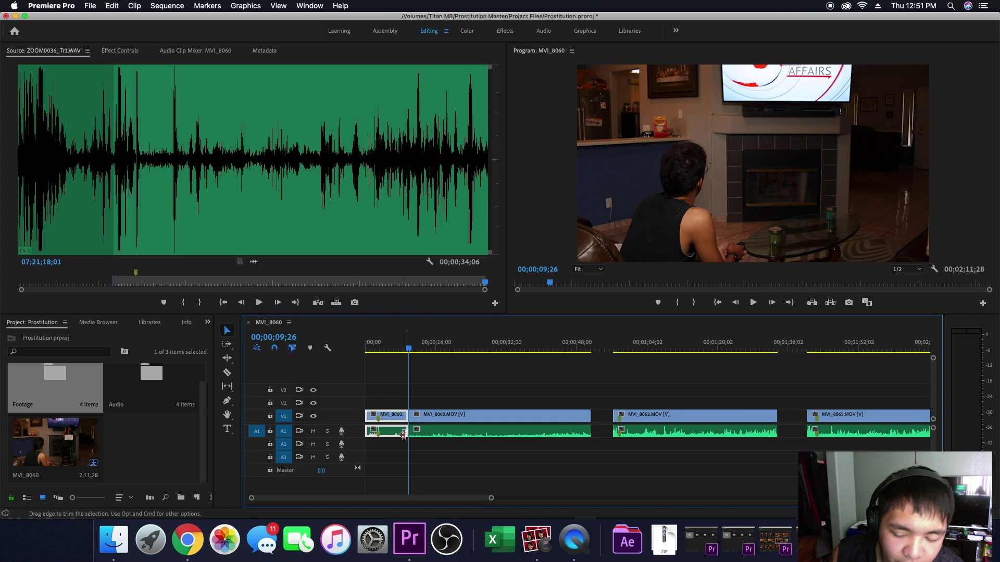
pyautogui.press('Delete')
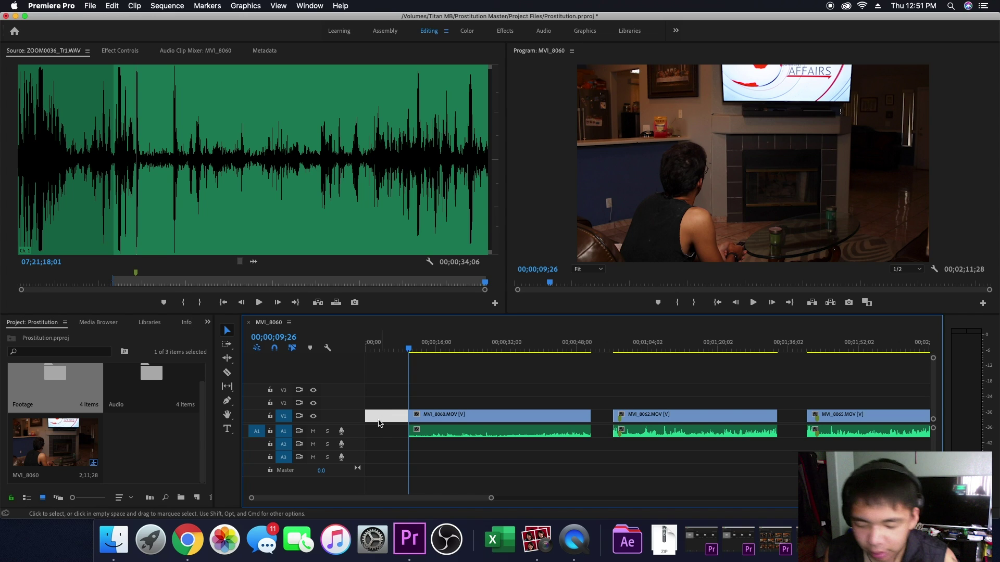
pyautogui.press('Delete')
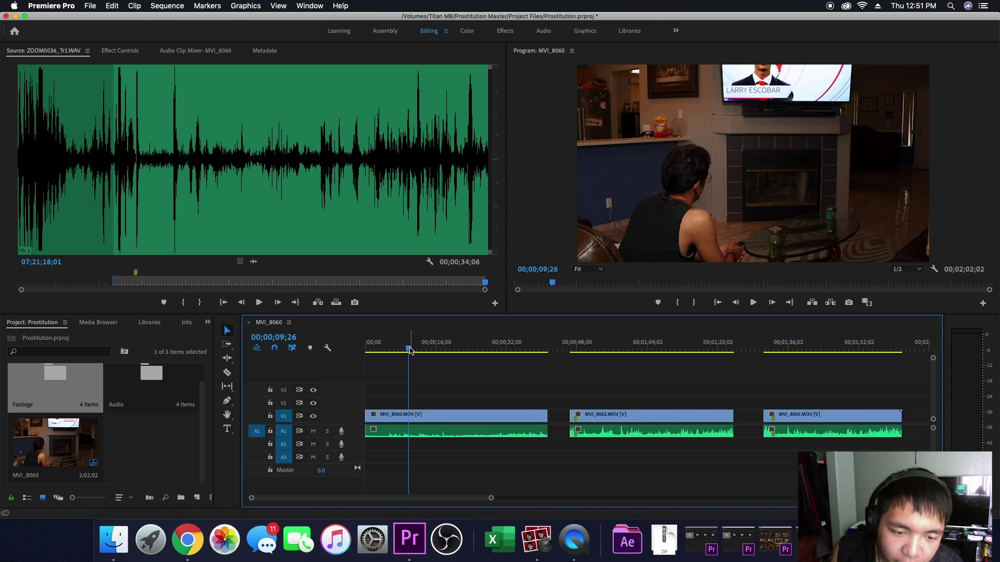
# Step: Play the shortened MVI_8060 from the sequence start and review the slate section of MVI_8062
pyautogui.moveTo(410, 351); pyautogui.dragTo(360, 352)
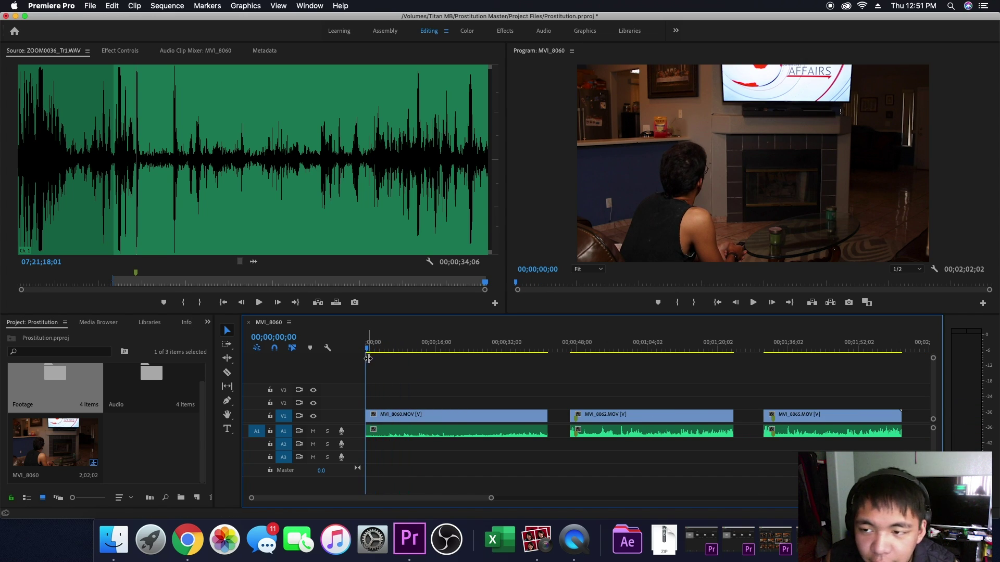
pyautogui.press('space')
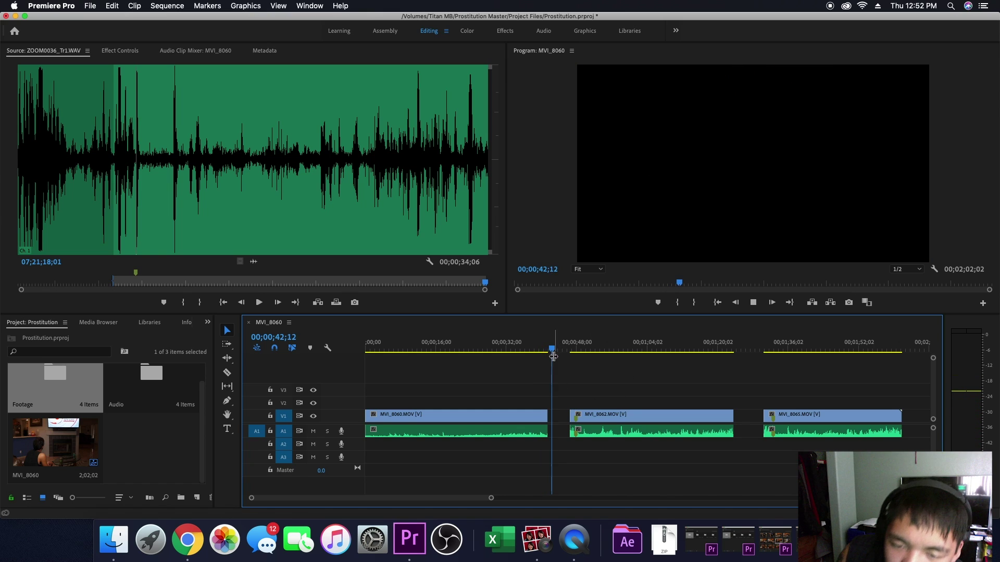
pyautogui.moveTo(566, 351)
pyautogui.mouseDown()
pyautogui.moveTo(508, 349)
pyautogui.moveTo(573, 350)
pyautogui.mouseUp()
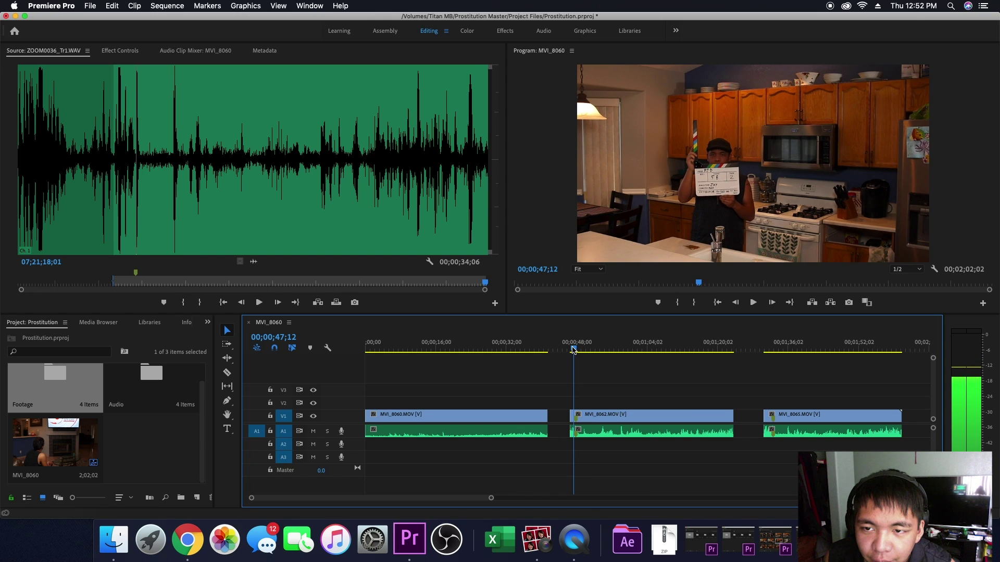
pyautogui.moveTo(575, 351)
pyautogui.mouseDown()
pyautogui.moveTo(592, 349)
pyautogui.moveTo(581, 350)
pyautogui.mouseUp()
pyautogui.press('space')
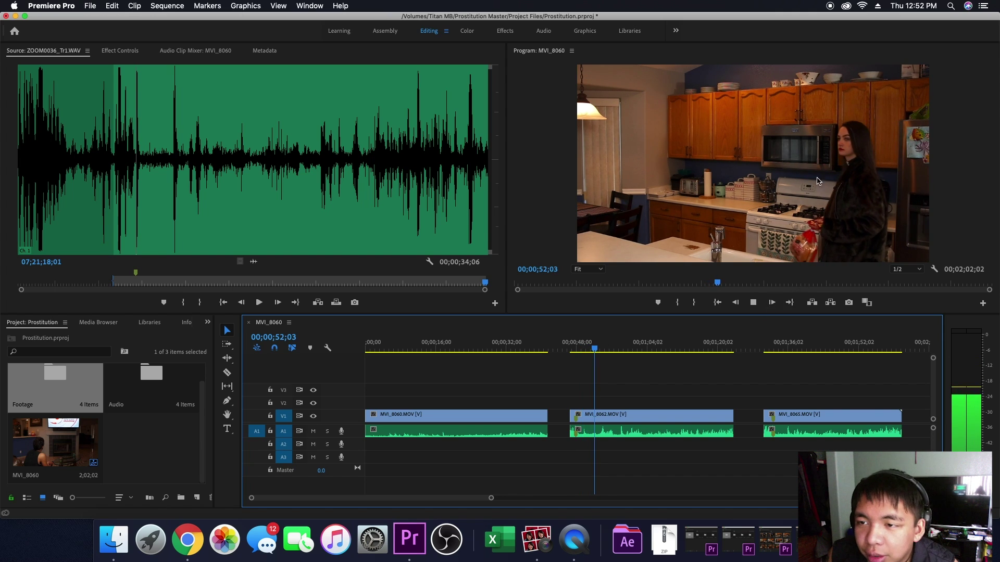
pyautogui.press('space')
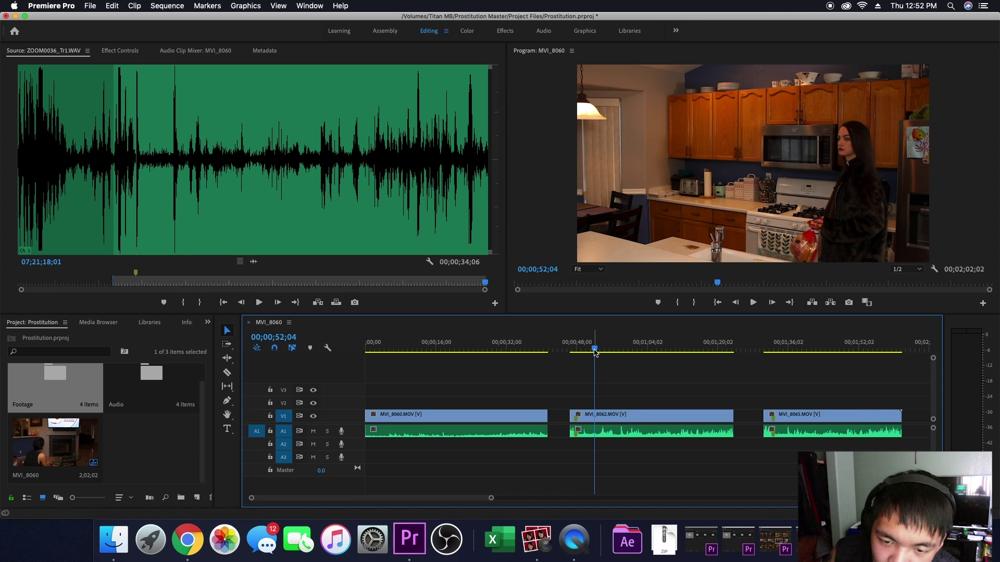
# Step: Find where the action begins in MVI_8062 and trim the clip's start to 00;01;01;20
pyautogui.press('space')
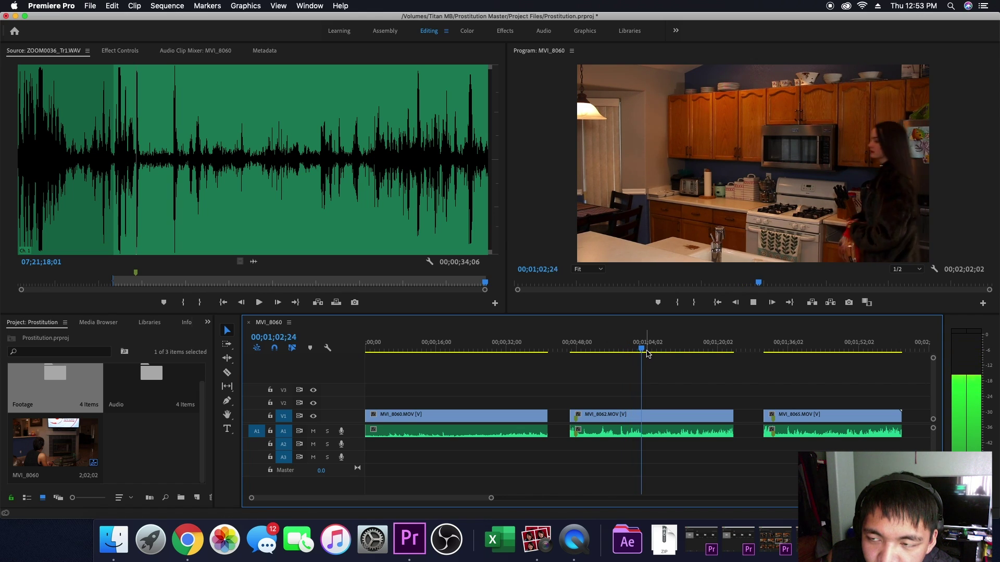
pyautogui.press('space')
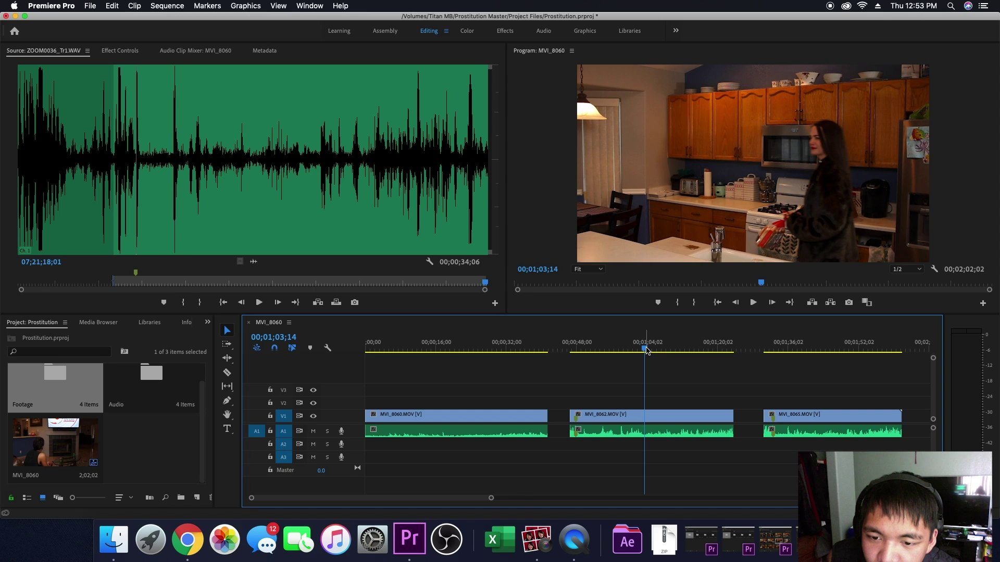
pyautogui.moveTo(645, 351); pyautogui.dragTo(639, 354)
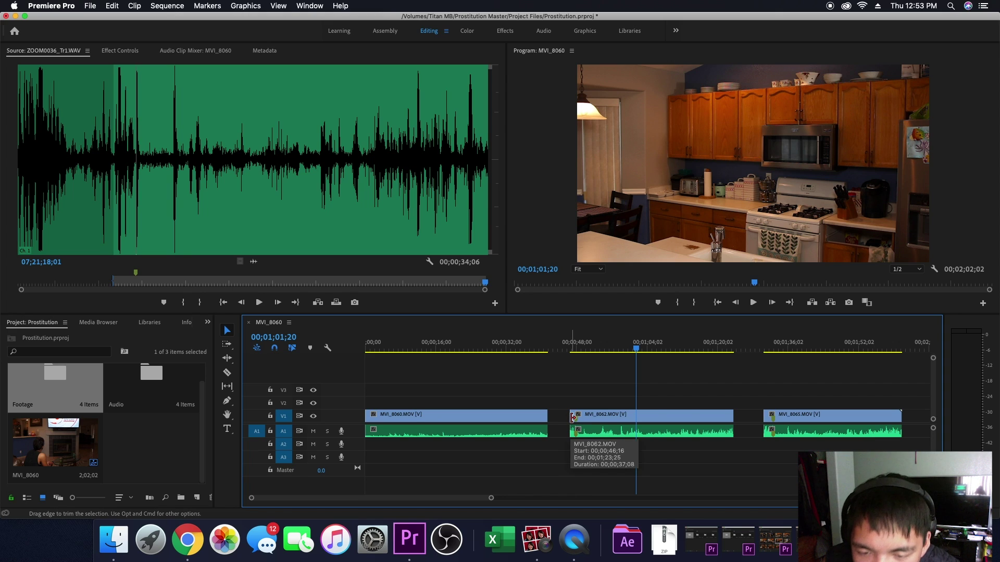
pyautogui.moveTo(572, 416); pyautogui.dragTo(635, 417)
# Step: Play and scrub the final seconds of MVI_8060 to examine where its action should end
pyautogui.moveTo(637, 349); pyautogui.dragTo(521, 359)
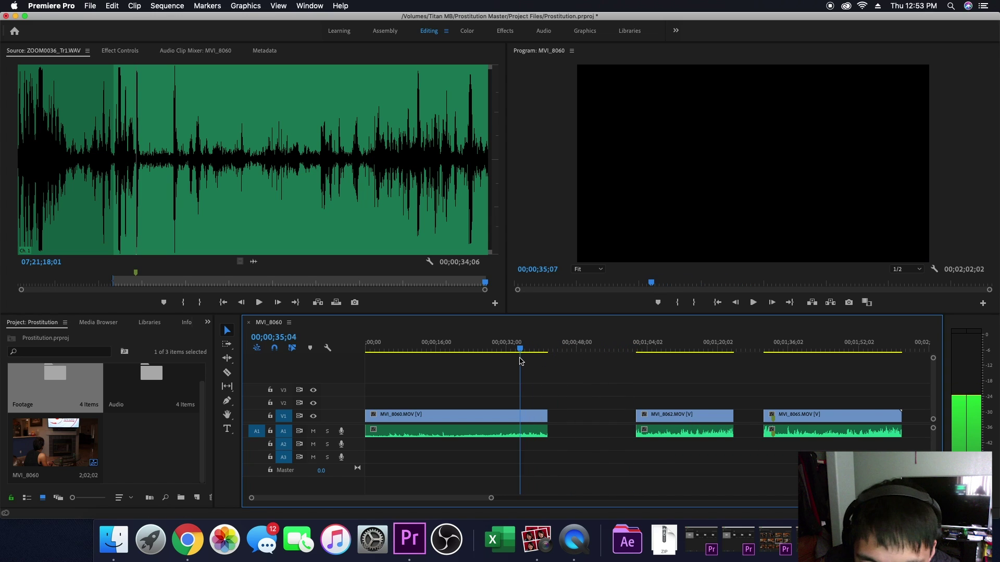
pyautogui.press('space')
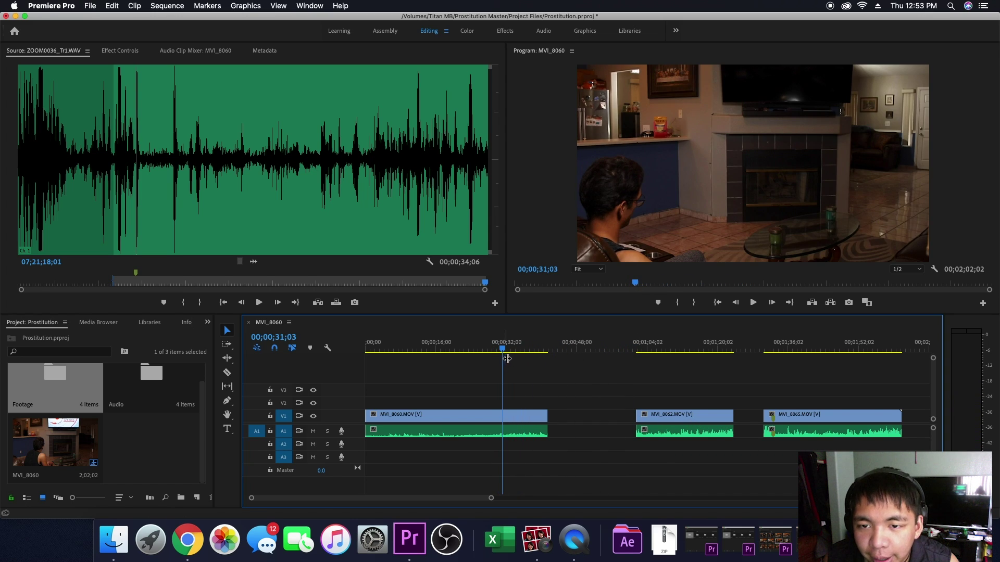
pyautogui.moveTo(508, 349); pyautogui.dragTo(529, 352)
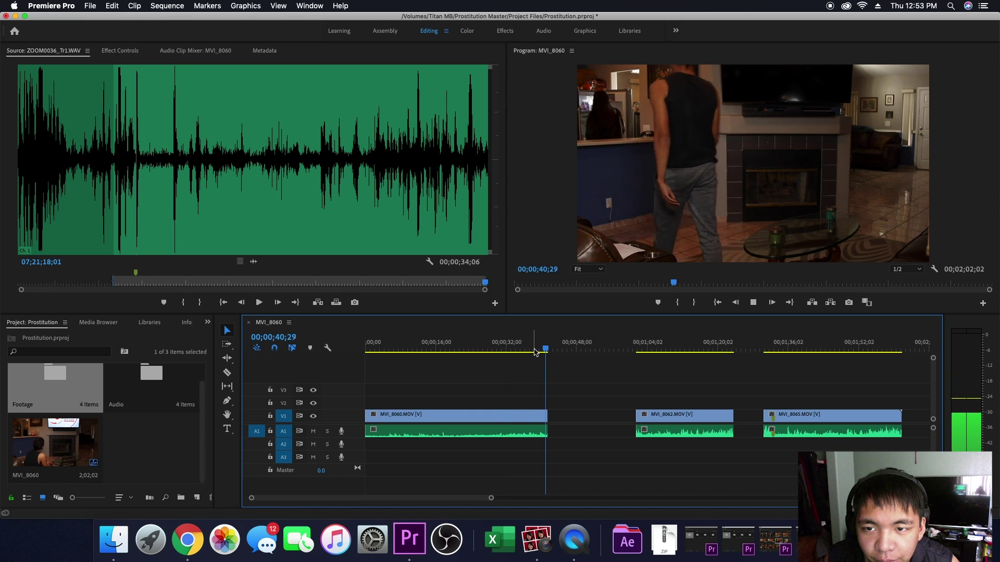
pyautogui.moveTo(553, 352)
pyautogui.mouseDown()
pyautogui.moveTo(526, 360)
pyautogui.moveTo(546, 361)
pyautogui.mouseUp()
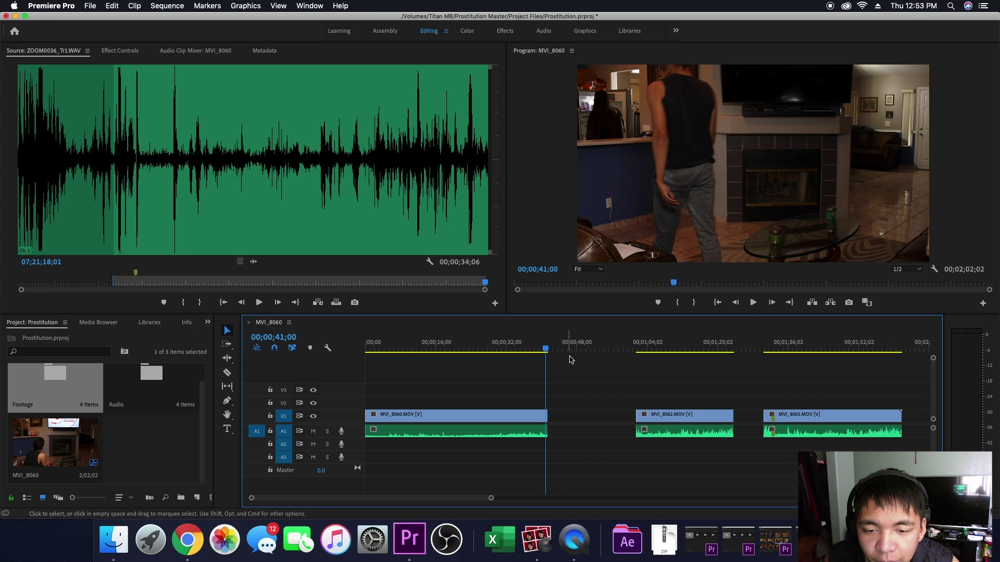
# Step: Play and scrub the trimmed opening of MVI_8062 to compare its action with the end of MVI_8060
pyautogui.click(640, 349)
pyautogui.moveTo(640, 349); pyautogui.dragTo(635, 350)
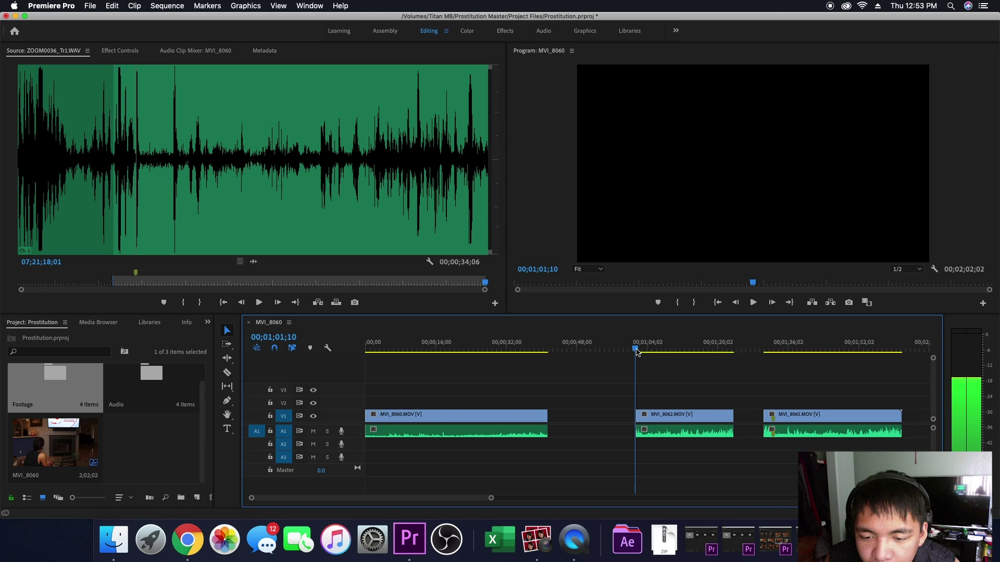
pyautogui.press('space')
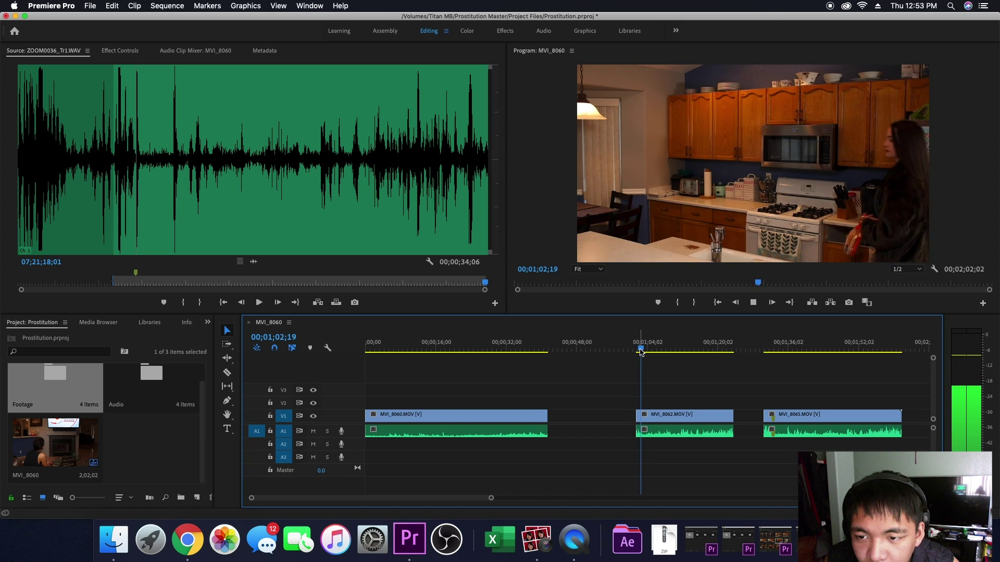
pyautogui.press('space')
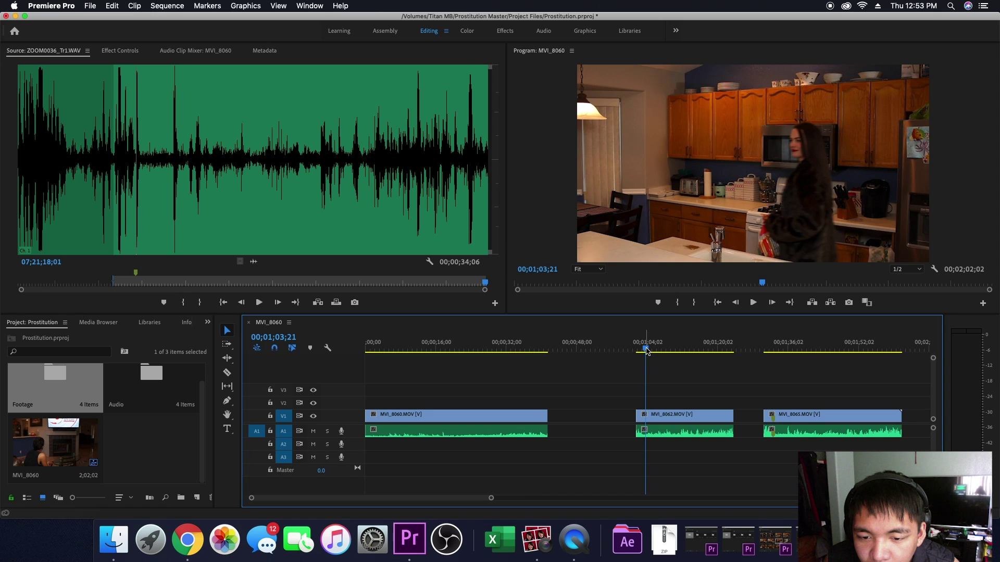
pyautogui.moveTo(646, 352)
pyautogui.mouseDown()
pyautogui.moveTo(544, 350)
pyautogui.moveTo(636, 368)
pyautogui.mouseUp()
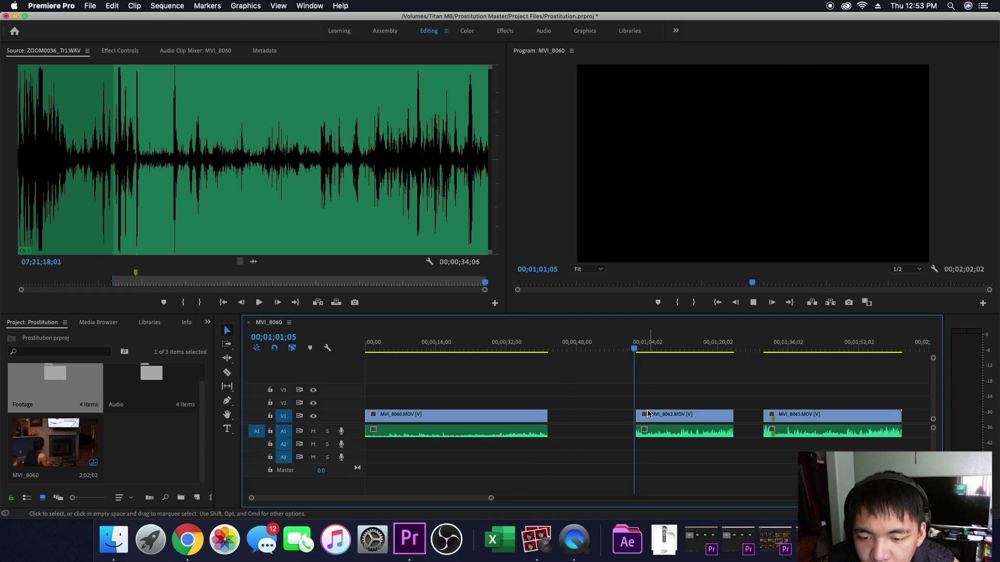
# Step: Replay the opening action of MVI_8062 and scrub the last seconds of MVI_8060 for comparison
pyautogui.press('space')
pyautogui.press('space')
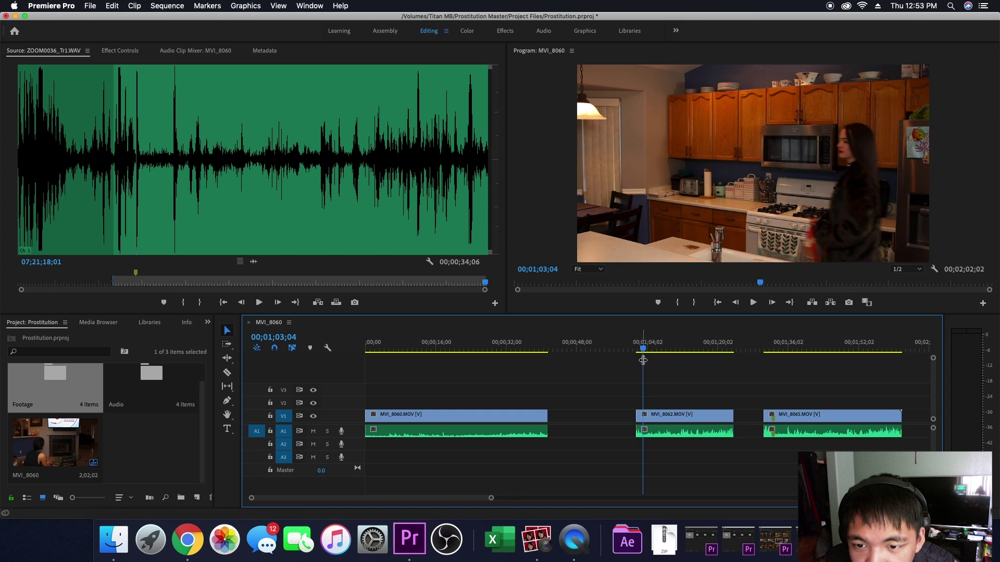
pyautogui.moveTo(644, 352); pyautogui.dragTo(630, 352)
pyautogui.moveTo(537, 348); pyautogui.dragTo(539, 351)
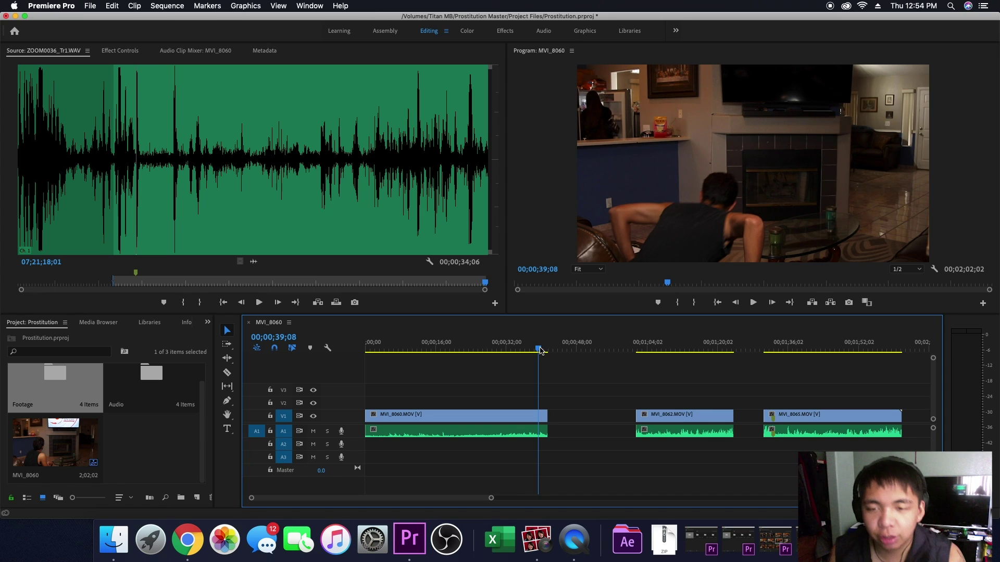
# Step: Unlink MVI_8062's video from its audio and extend only the audio's start back to about 00;00;57;18
pyautogui.moveTo(539, 354); pyautogui.dragTo(625, 351)
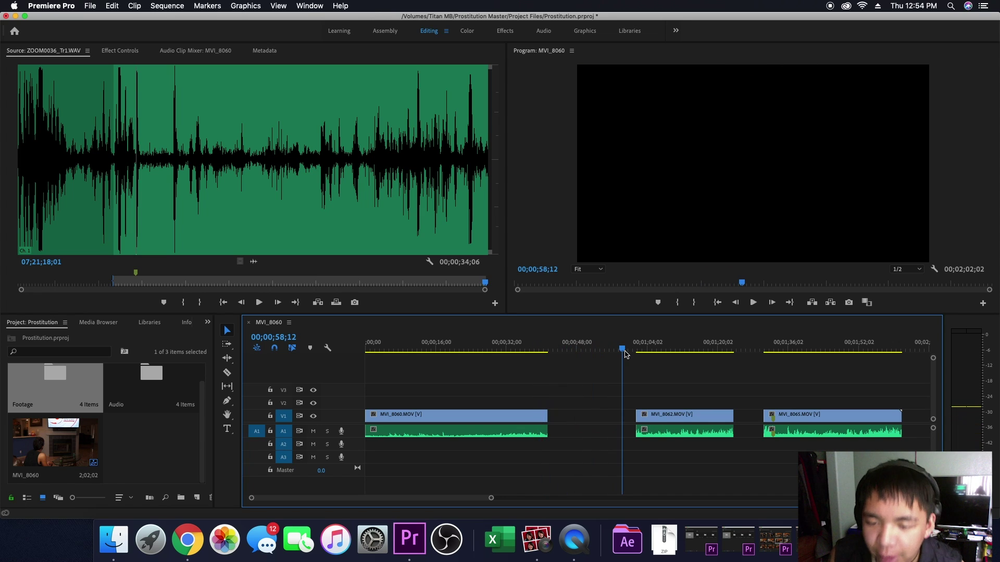
pyautogui.moveTo(661, 392); pyautogui.dragTo(698, 452)
pyautogui.rightClick(679, 420)
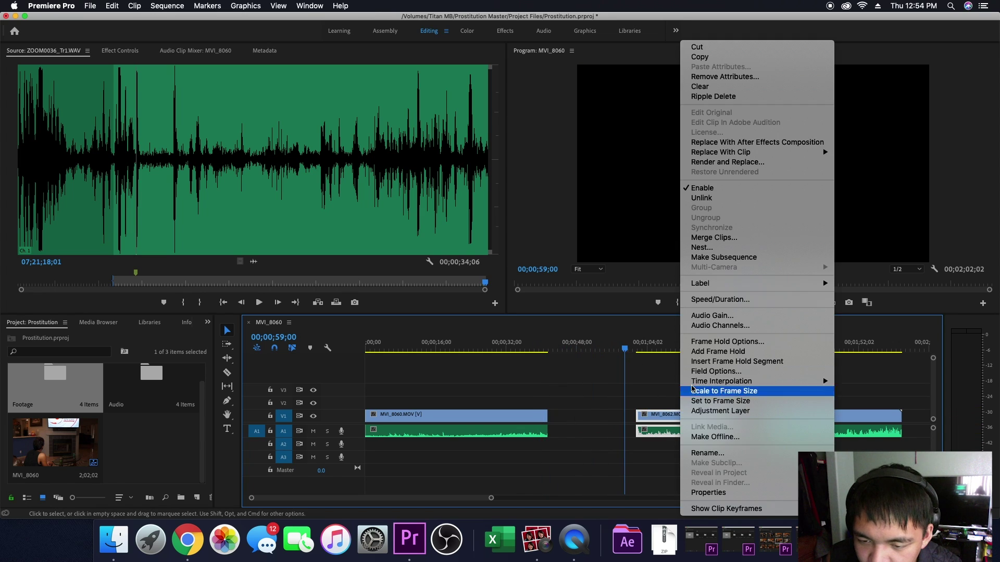
pyautogui.click(700, 198)
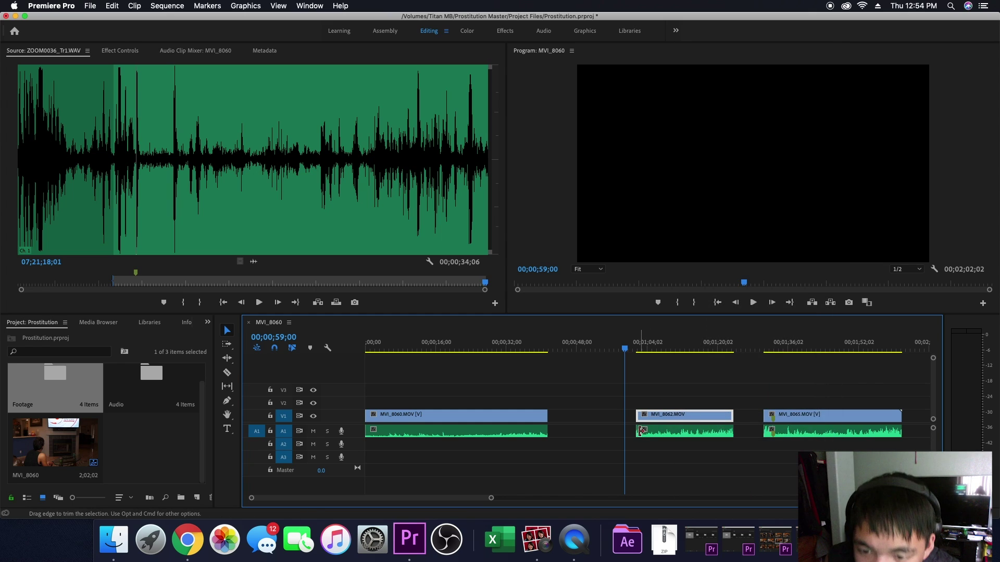
pyautogui.moveTo(639, 432); pyautogui.dragTo(625, 432)
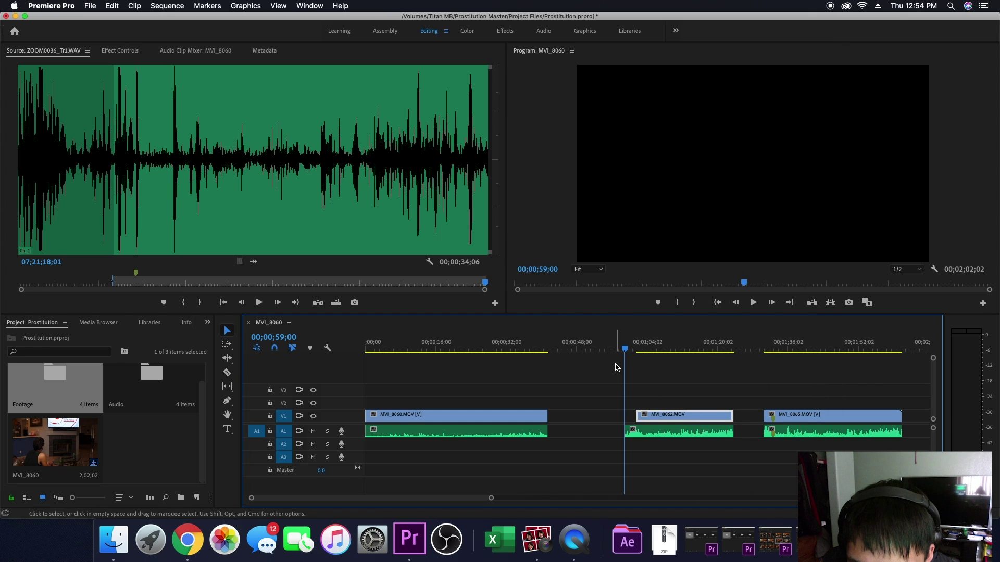
pyautogui.moveTo(624, 349); pyautogui.dragTo(613, 349)
pyautogui.moveTo(625, 432); pyautogui.dragTo(617, 431)
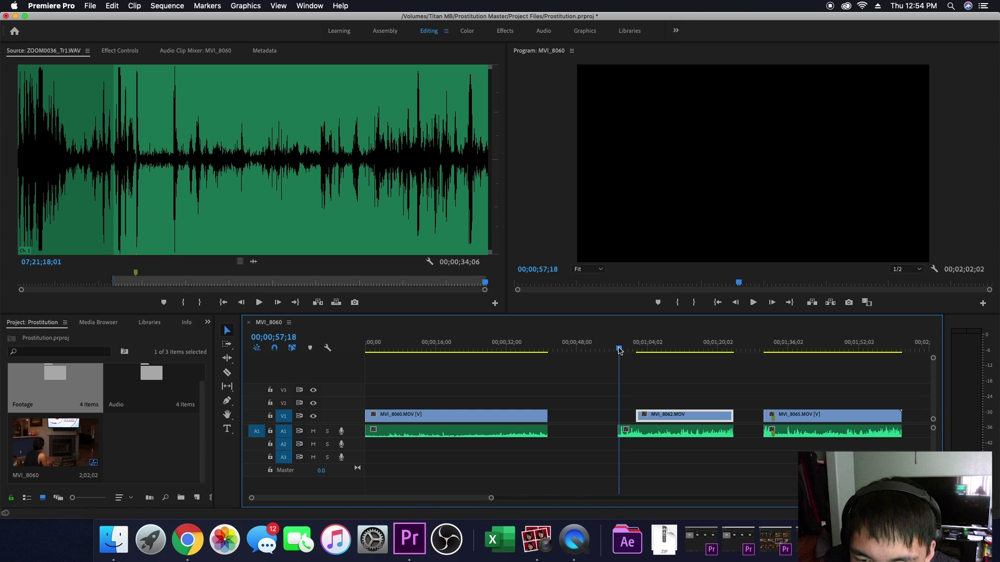
# Step: Play the extended audio lead-in of MVI_8062 through to the start of its picture
pyautogui.press('space')
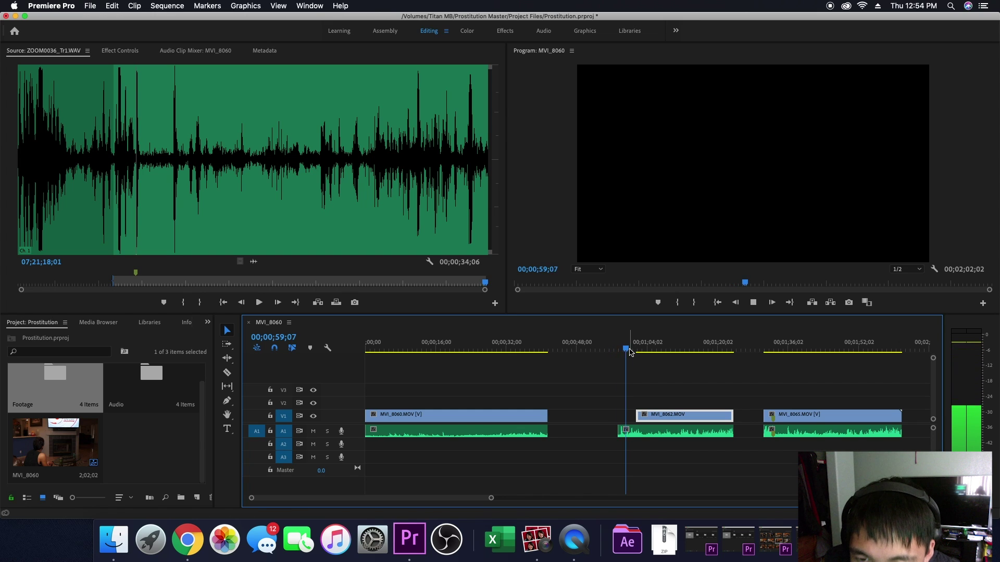
pyautogui.moveTo(636, 350); pyautogui.dragTo(630, 352)
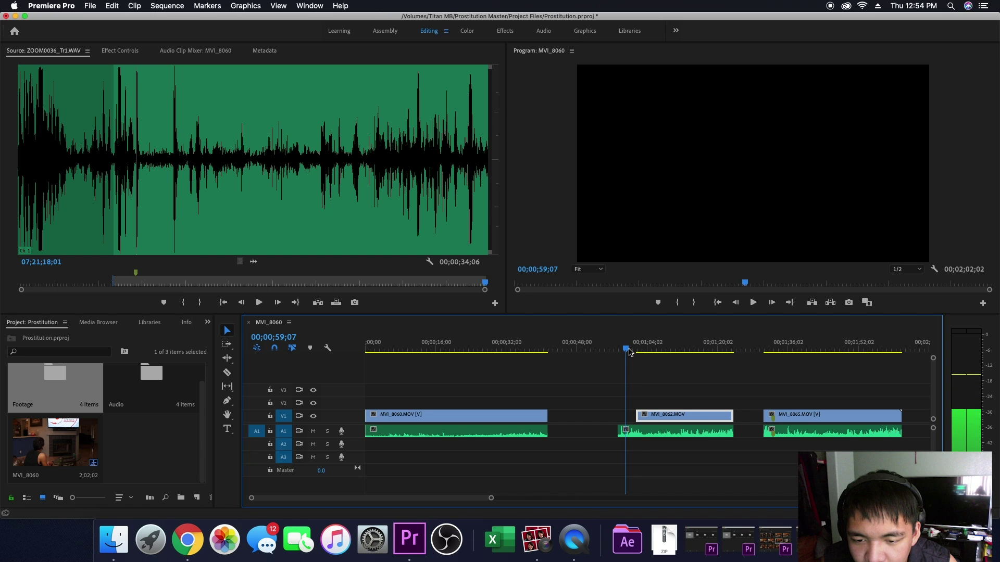
pyautogui.press('space')
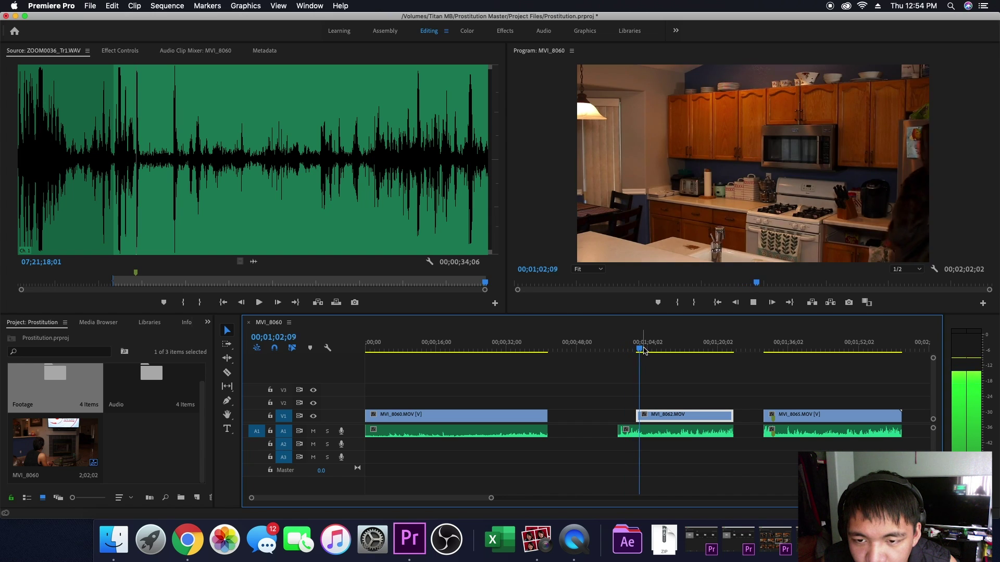
pyautogui.press('space')
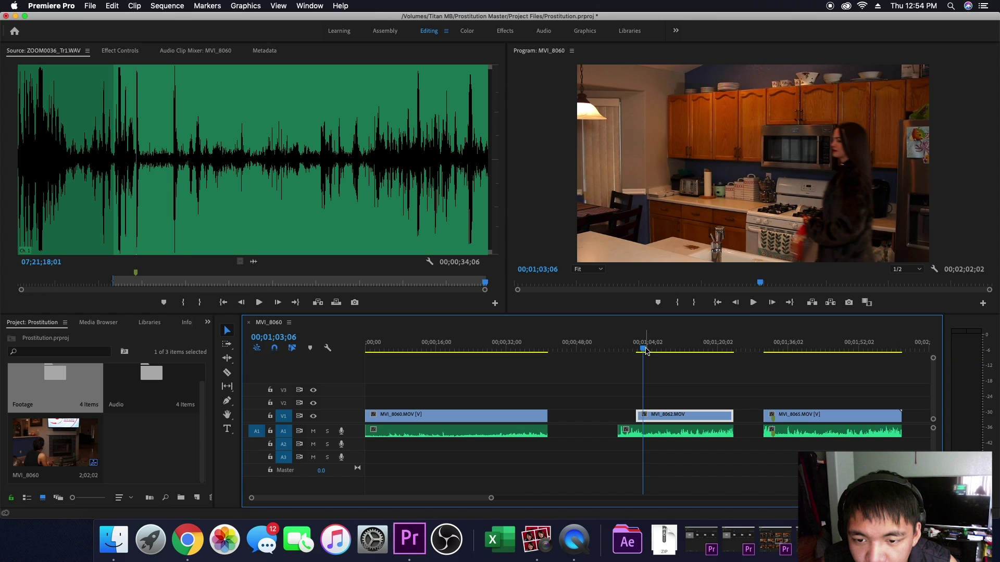
pyautogui.press('space')
# Step: Review the closing seconds of MVI_8060, unlink its video from its audio, and place the playhead at 00;00;36;23
pyautogui.click(524, 348)
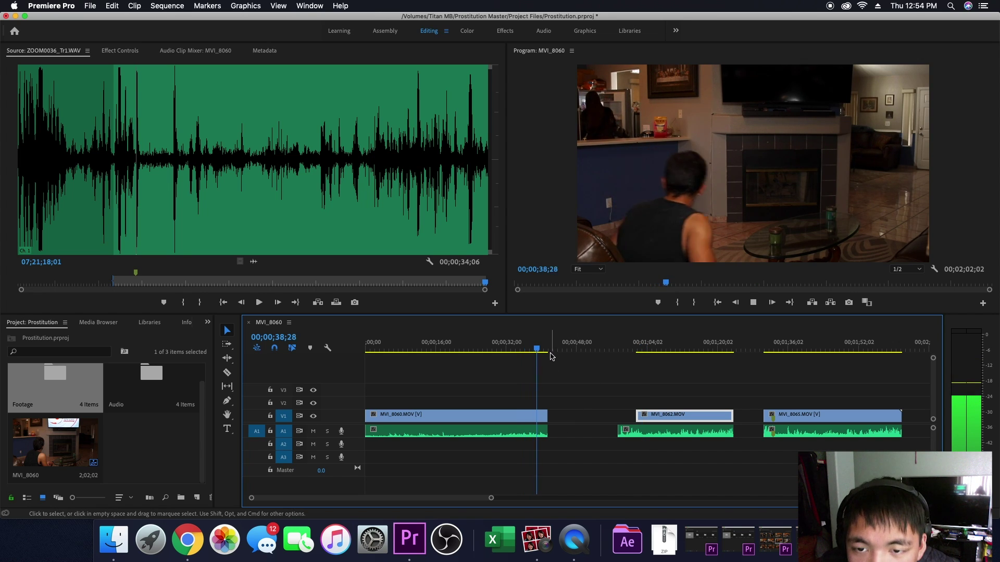
pyautogui.press('space')
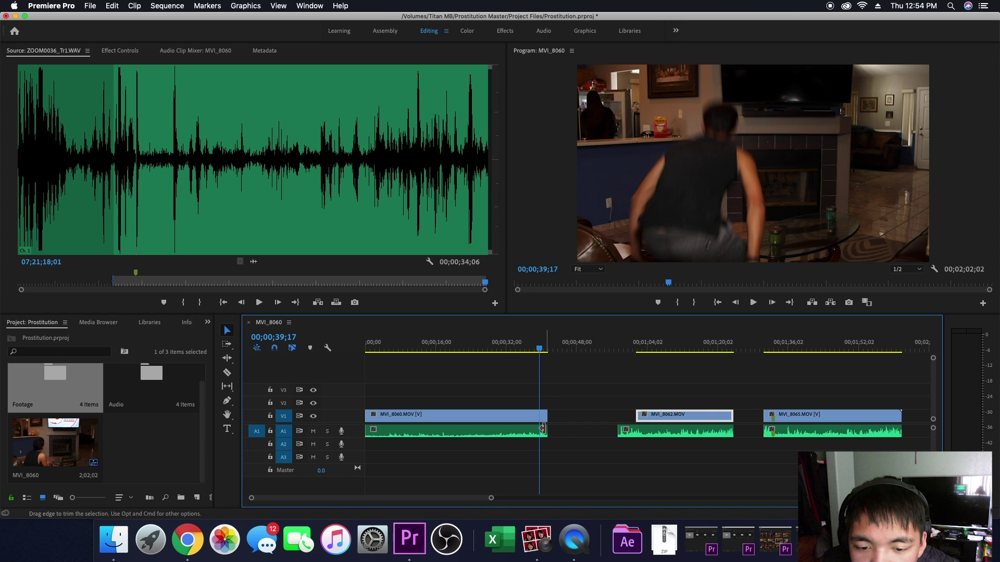
pyautogui.moveTo(521, 407); pyautogui.dragTo(541, 435)
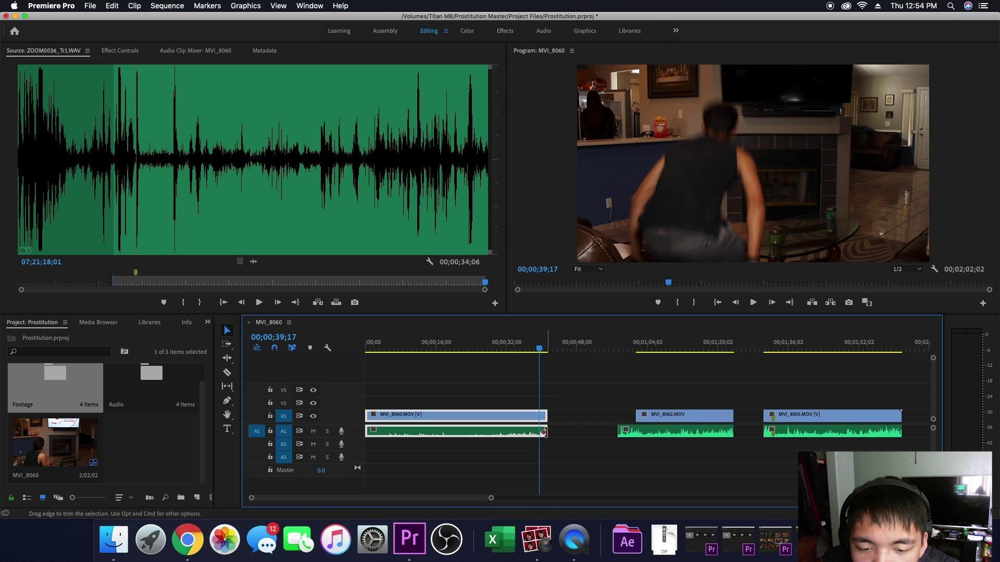
pyautogui.rightClick(530, 432)
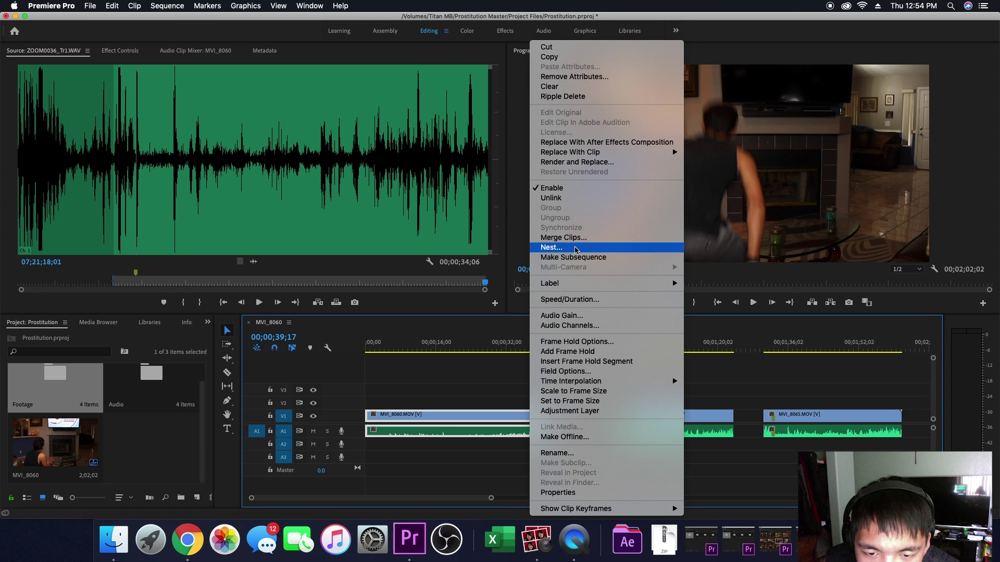
pyautogui.click(550, 198)
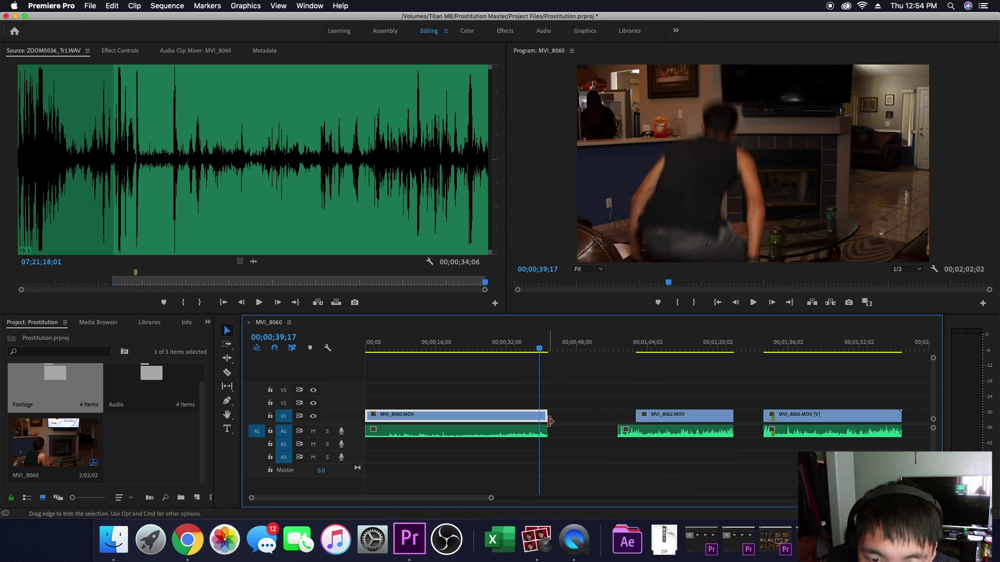
pyautogui.click(532, 354)
pyautogui.moveTo(532, 355); pyautogui.dragTo(527, 354)
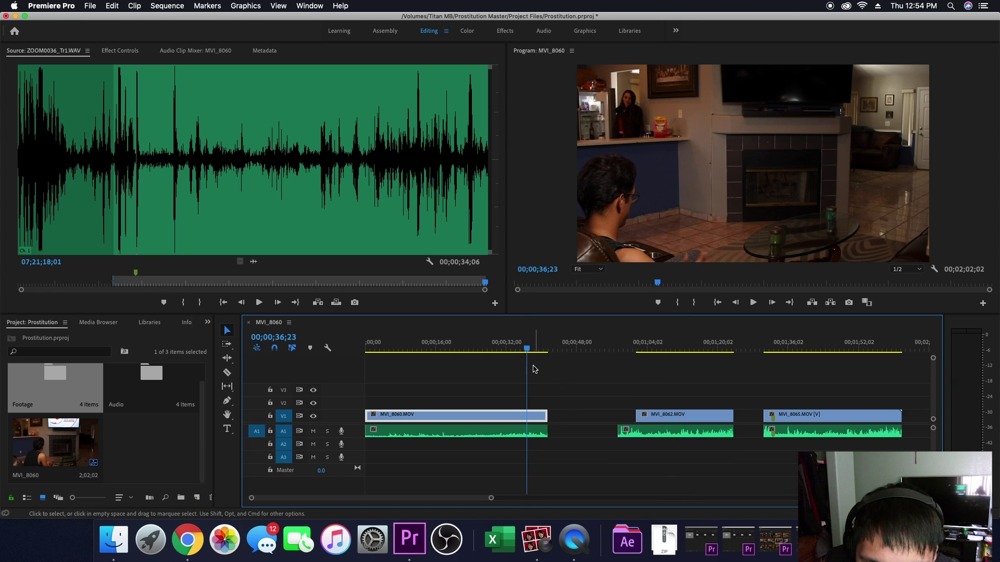
# Step: Link MVI_8060's video and audio back together, then unlink them again
pyautogui.click(539, 433)
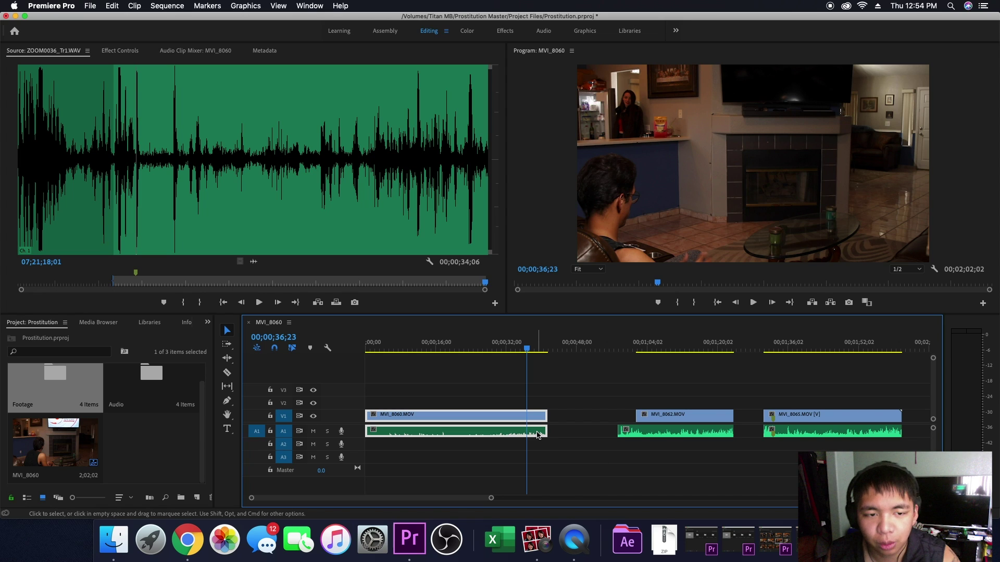
pyautogui.rightClick(538, 434)
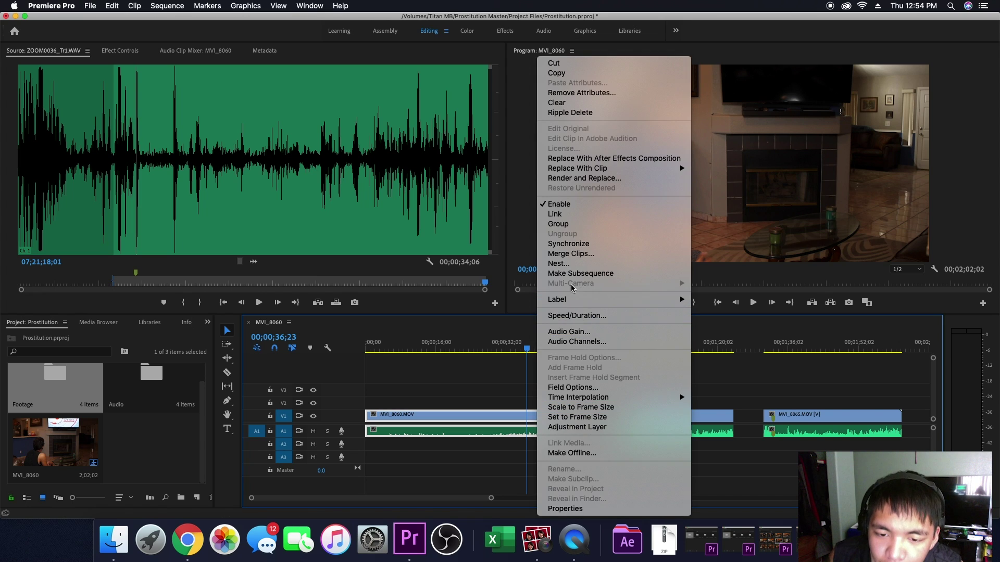
pyautogui.click(555, 214)
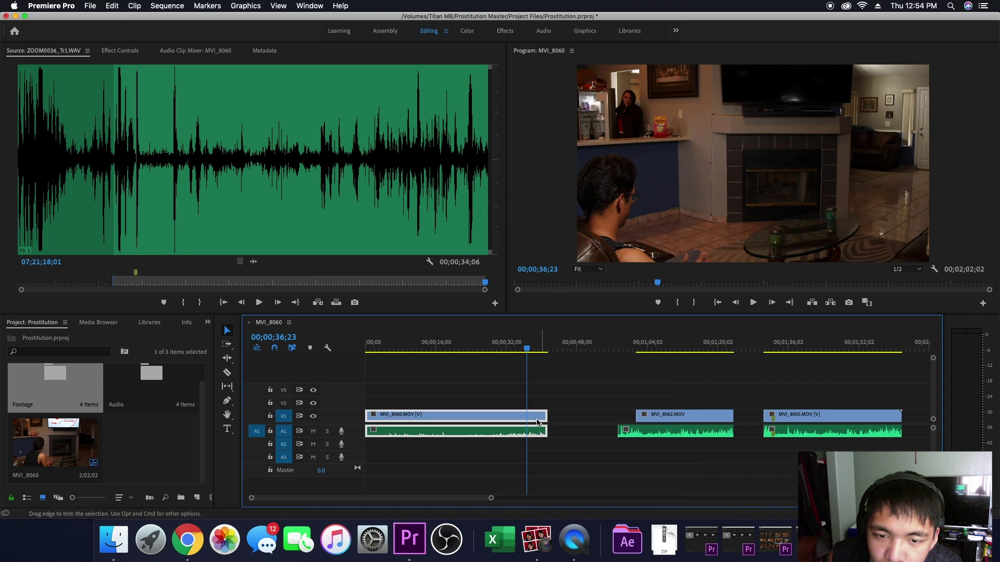
pyautogui.rightClick(539, 433)
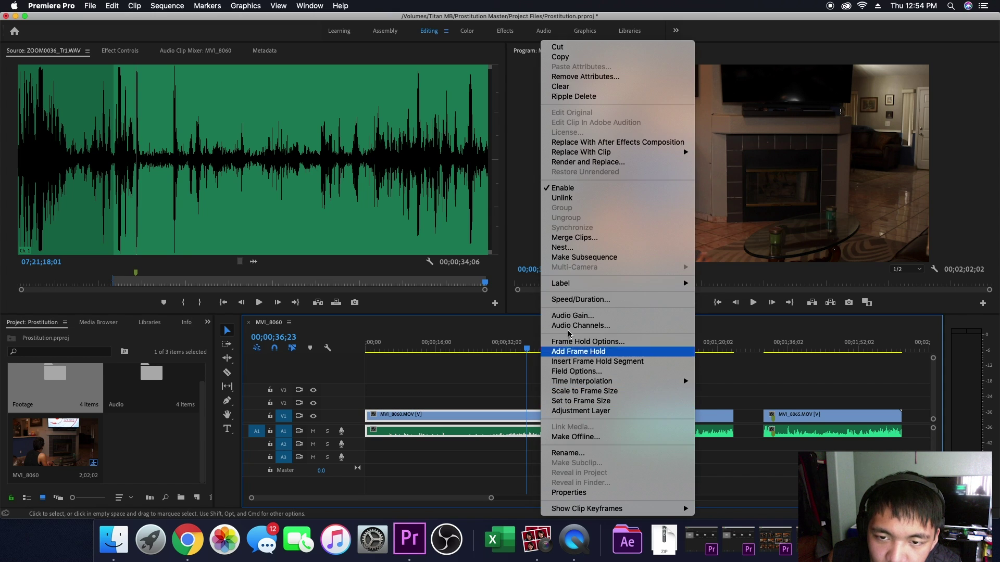
pyautogui.click(586, 198)
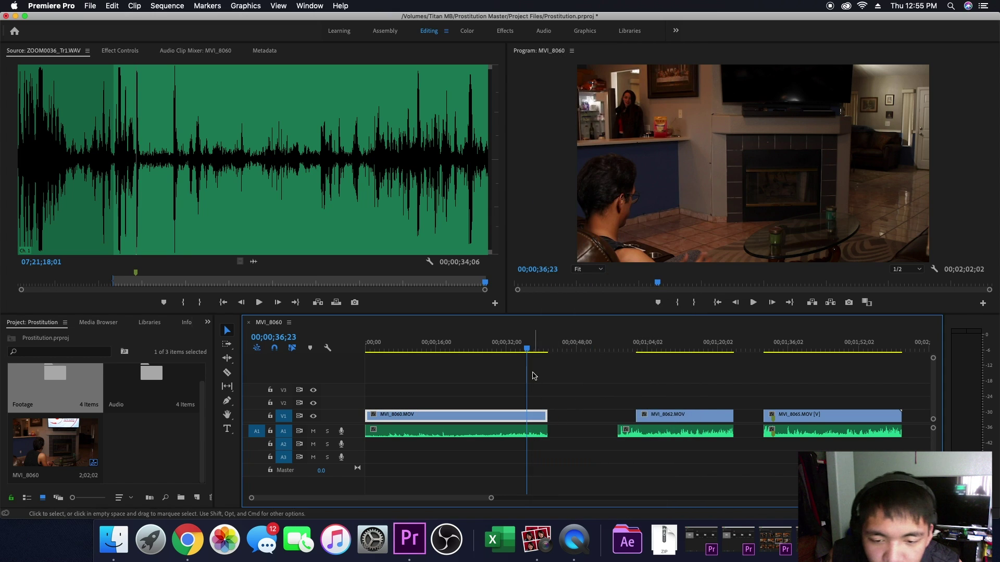
# Step: Trim the end of MVI_8060's audio to 00;00;37;00 and move MVI_8062 against MVI_8060 with its audio leading under the previous picture
pyautogui.click(524, 350)
pyautogui.press('space')
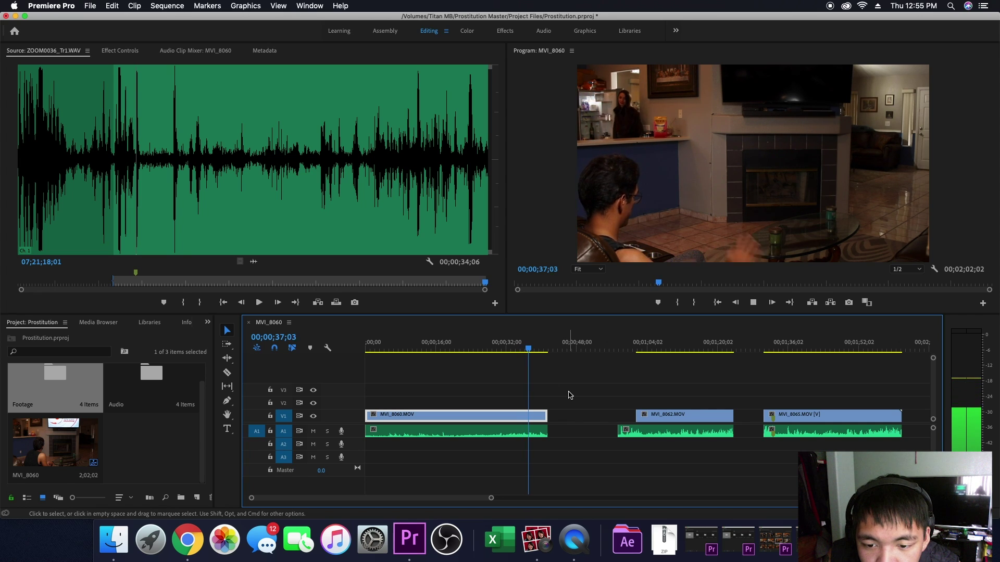
pyautogui.click(528, 354)
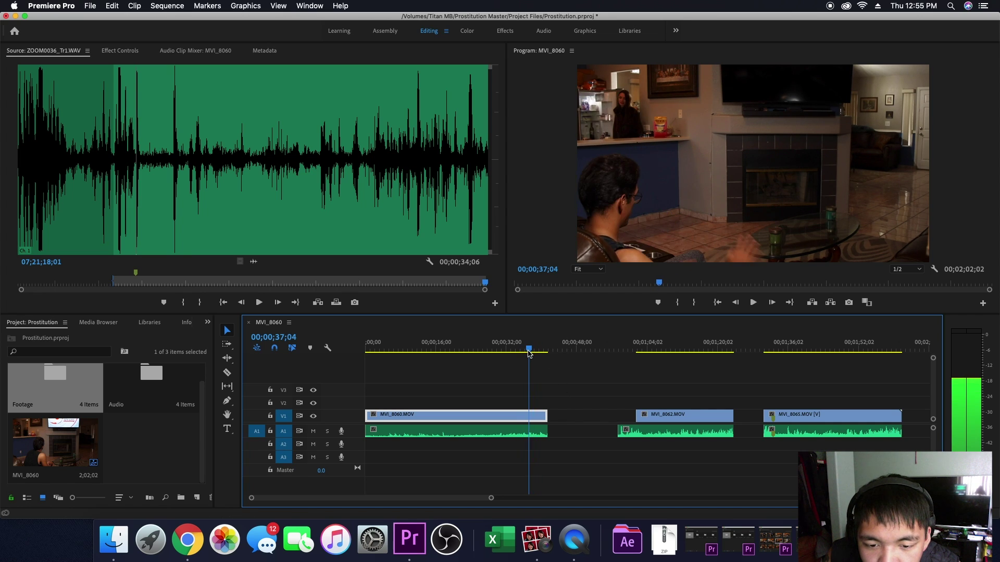
pyautogui.click(528, 352)
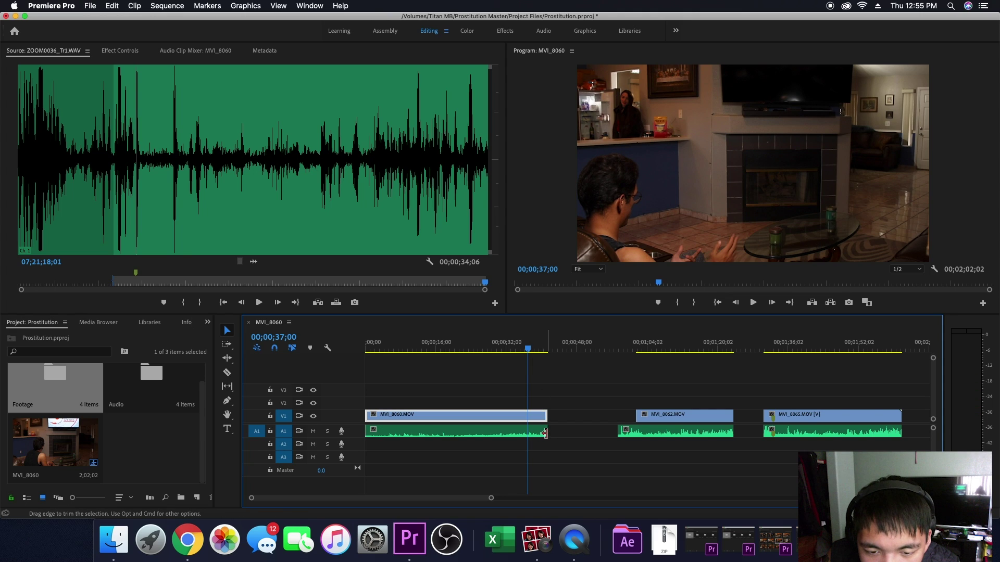
pyautogui.moveTo(543, 431); pyautogui.dragTo(527, 431)
pyautogui.moveTo(649, 394); pyautogui.dragTo(595, 427)
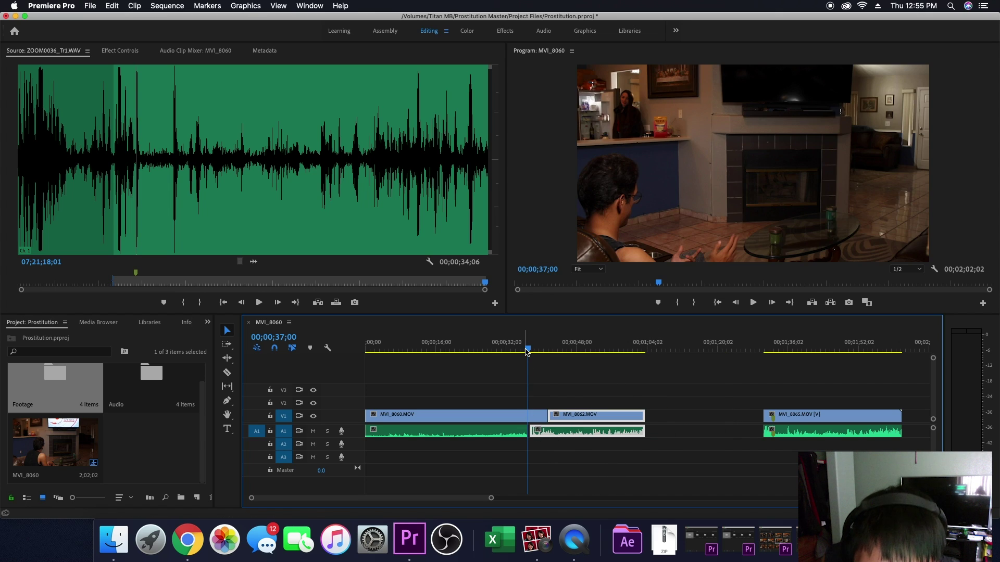
# Step: Play and scrub the overlapping cut from MVI_8060 to MVI_8062 to check the audio transition
pyautogui.press('space')
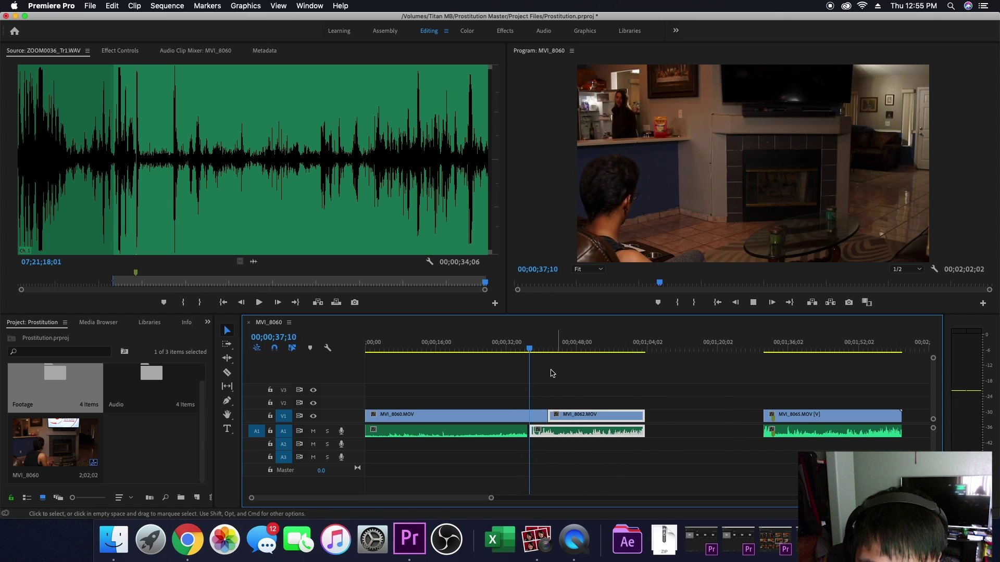
pyautogui.click(536, 350)
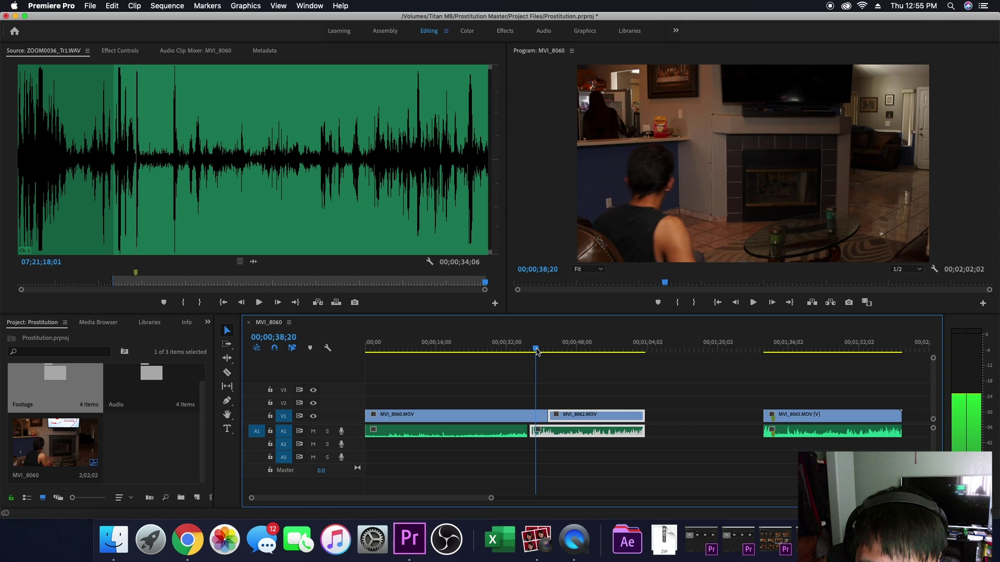
pyautogui.press('space')
pyautogui.moveTo(544, 350); pyautogui.dragTo(519, 354)
pyautogui.press('space')
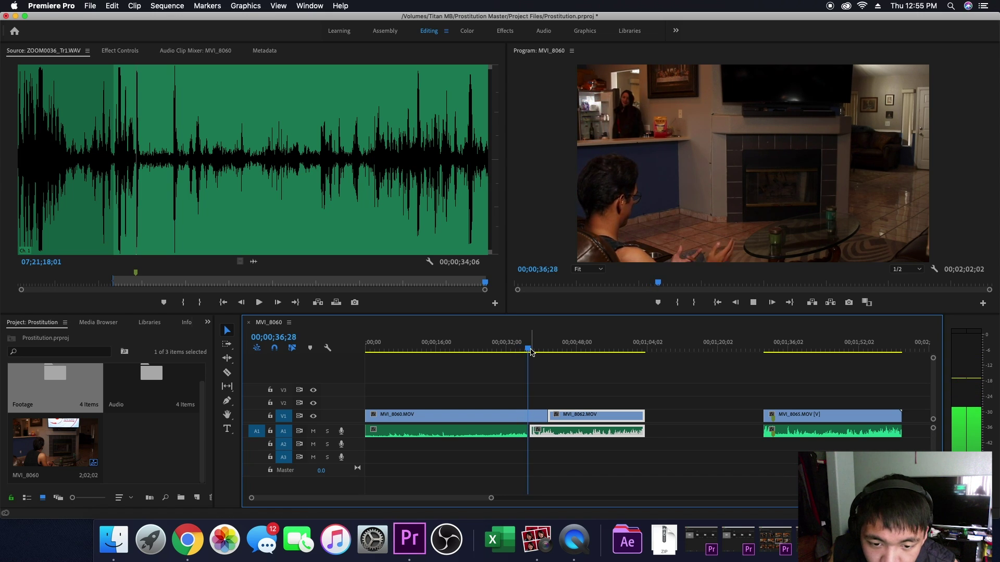
pyautogui.click(523, 353)
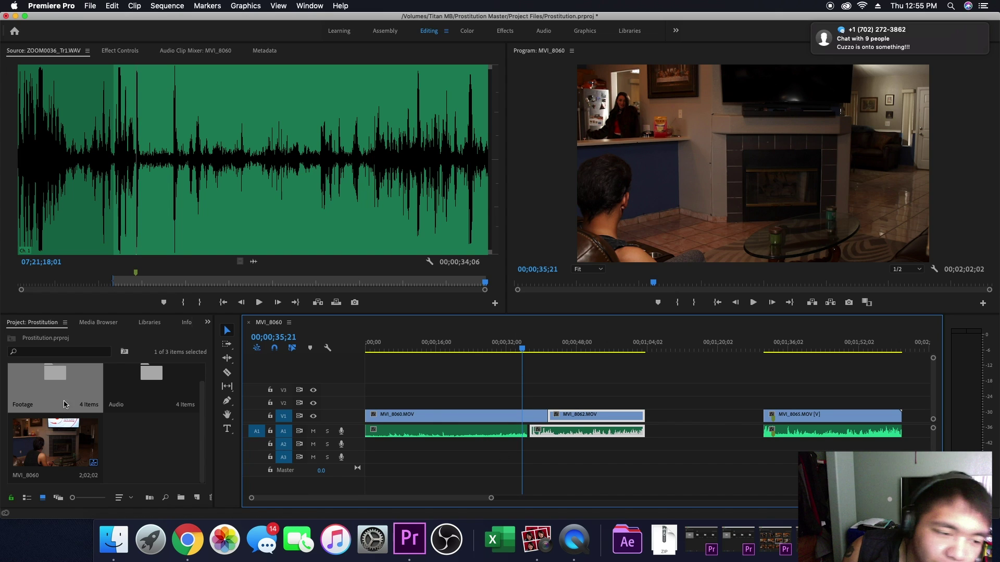
# Step: Open the Day 4 audio bin over the workspace and enlarge its window to show all the Zoom recordings
pyautogui.doubleClick(148, 389)
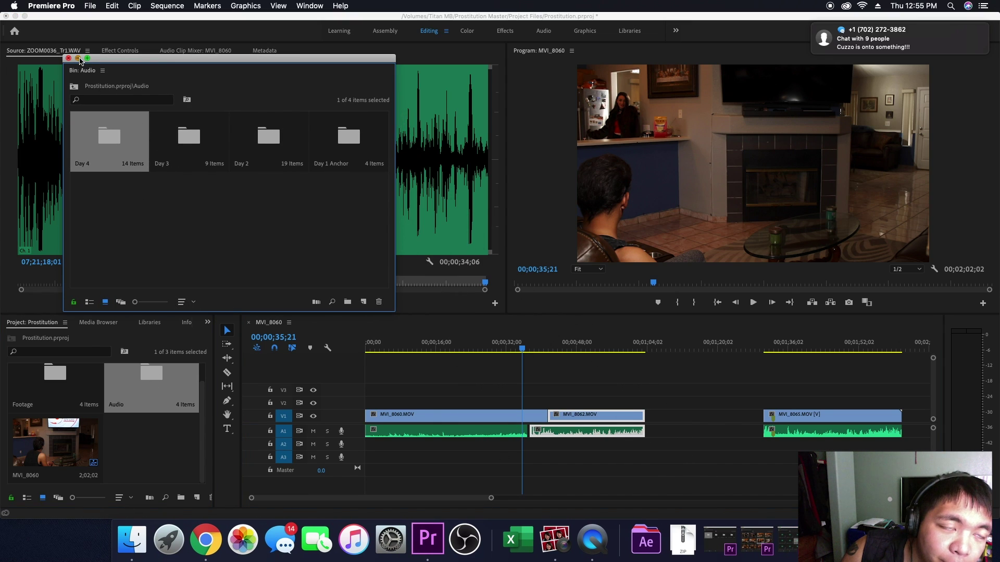
pyautogui.click(78, 59)
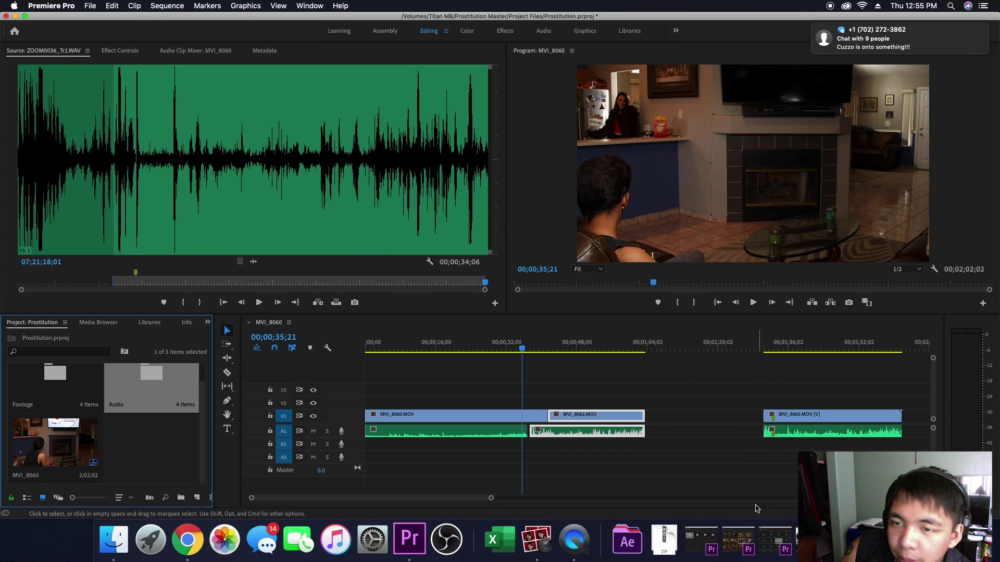
pyautogui.click(770, 546)
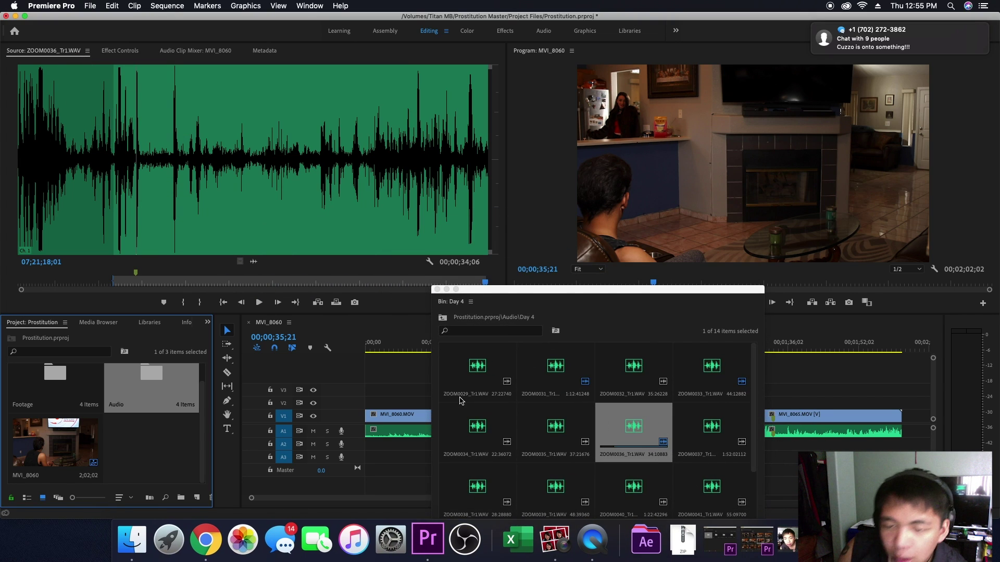
pyautogui.moveTo(573, 290); pyautogui.dragTo(466, 134)
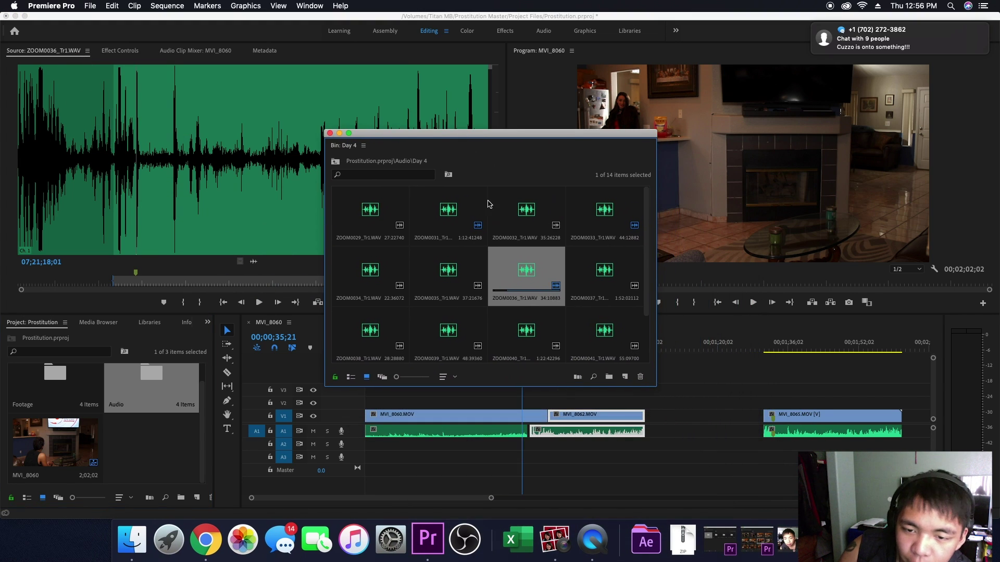
pyautogui.moveTo(649, 387); pyautogui.dragTo(649, 491)
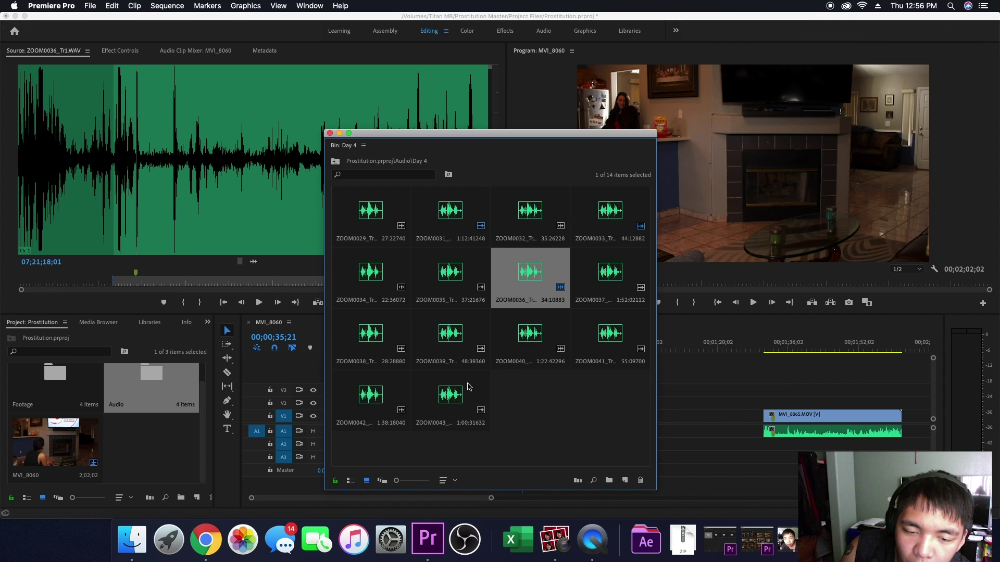
# Step: Preview the ZOOM0043 recording from the Day 4 bin as the source clip and mark its In point at 07;59;51;17
pyautogui.doubleClick(454, 399)
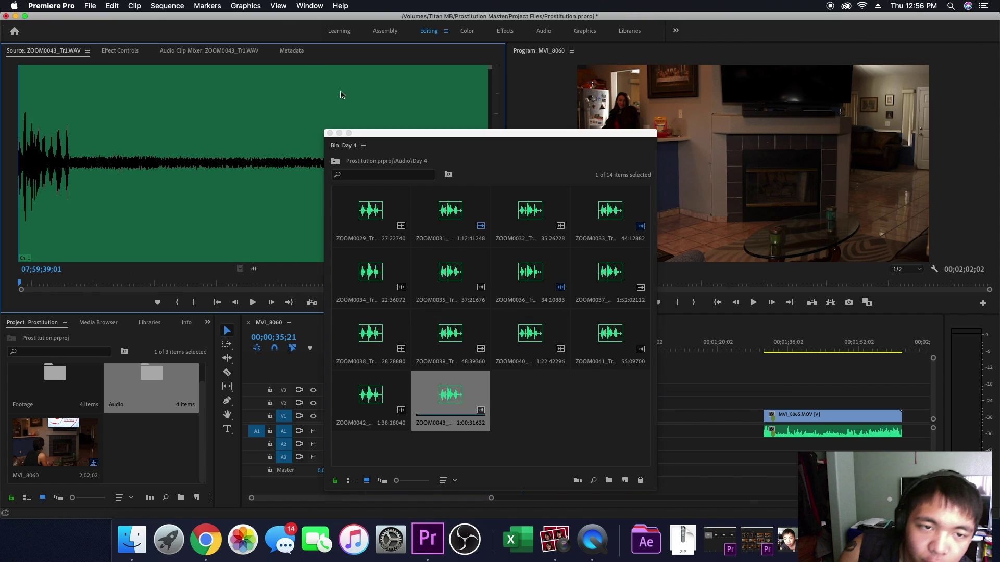
pyautogui.moveTo(400, 134); pyautogui.dragTo(722, 162)
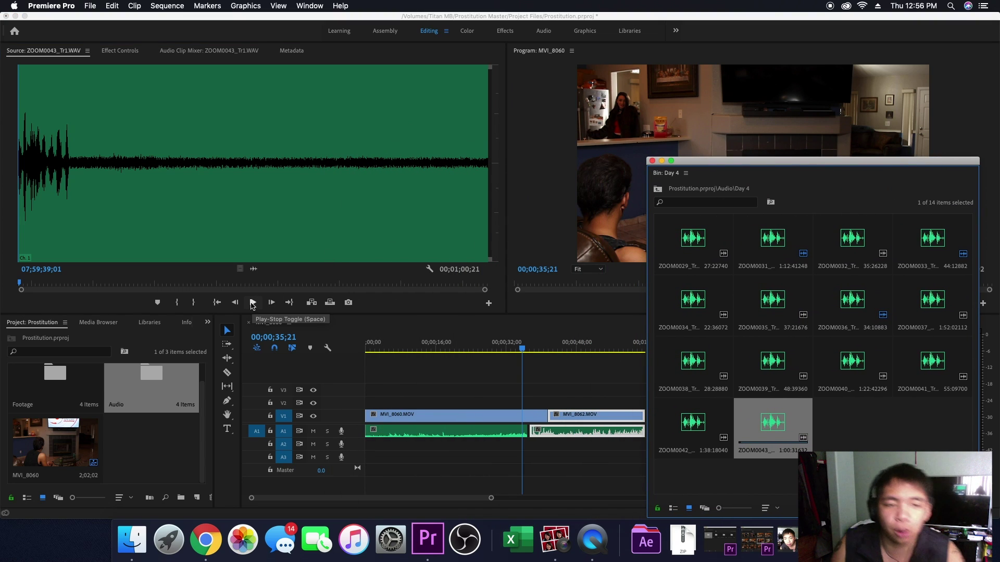
pyautogui.click(253, 303)
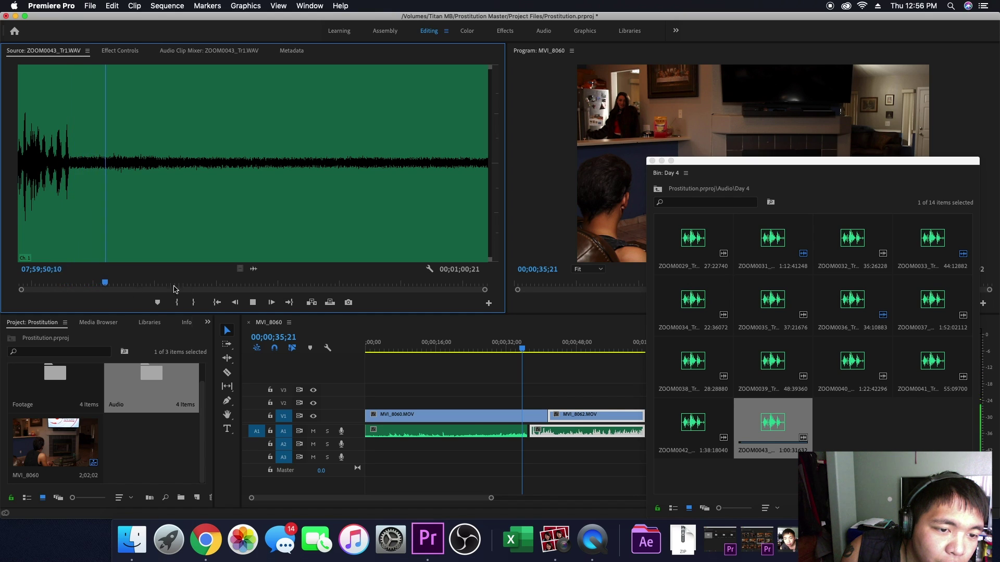
pyautogui.click(253, 303)
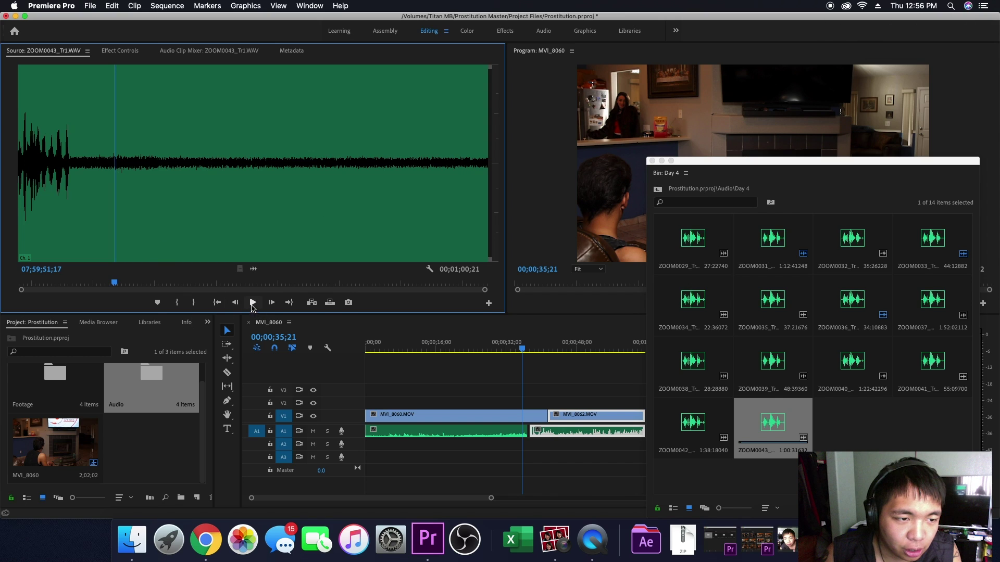
pyautogui.press('i')
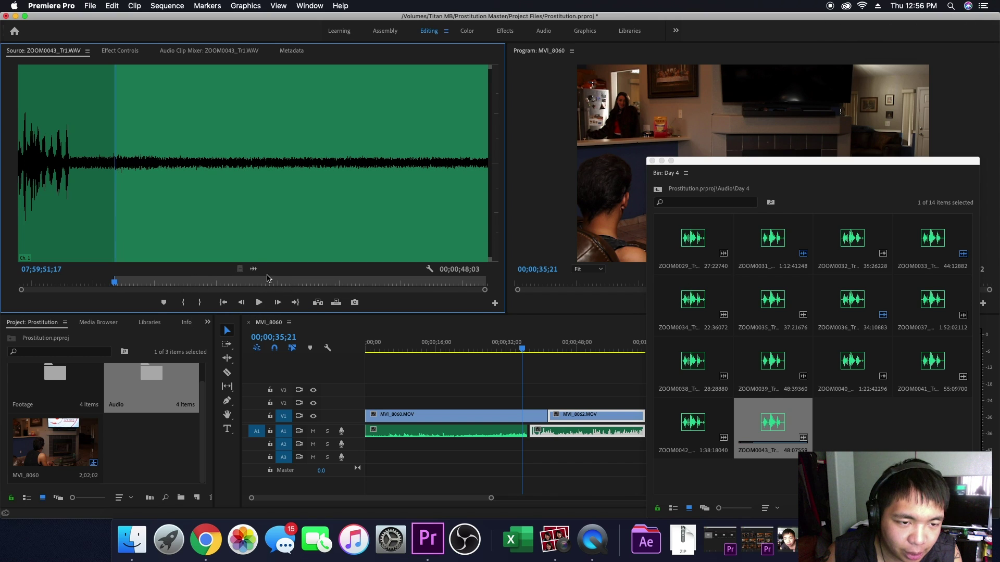
# Step: Lay the marked ZOOM0043 audio on track A2 from about 00;00;08;00, check its playback and put the Day 4 bin window away
pyautogui.moveTo(330, 327); pyautogui.dragTo(399, 445)
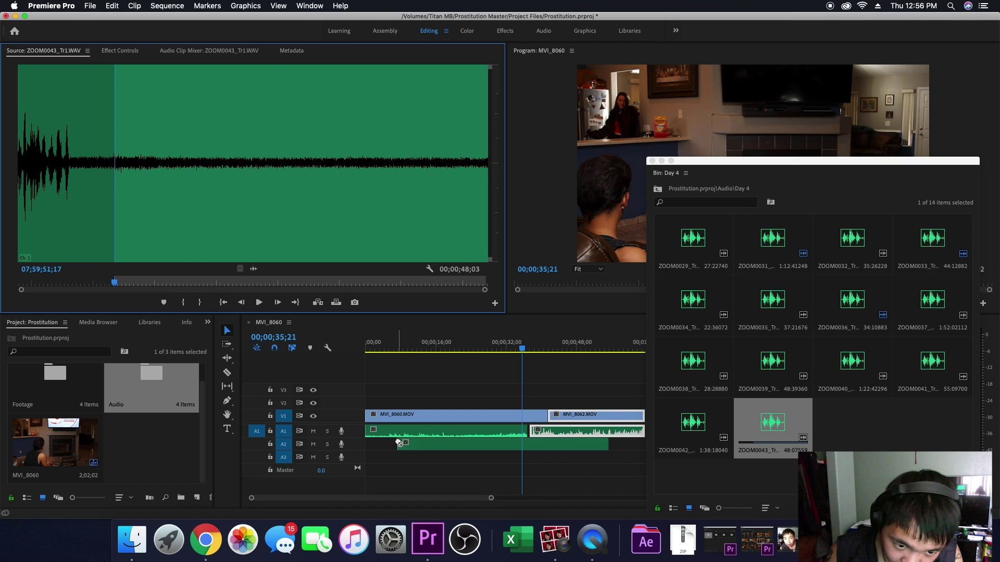
pyautogui.moveTo(409, 336); pyautogui.dragTo(401, 337)
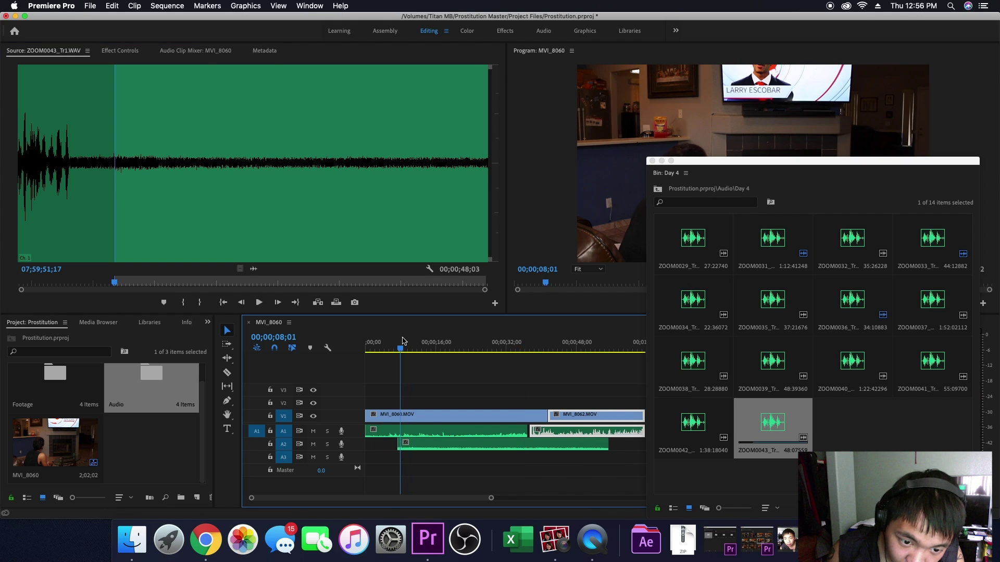
pyautogui.press('space')
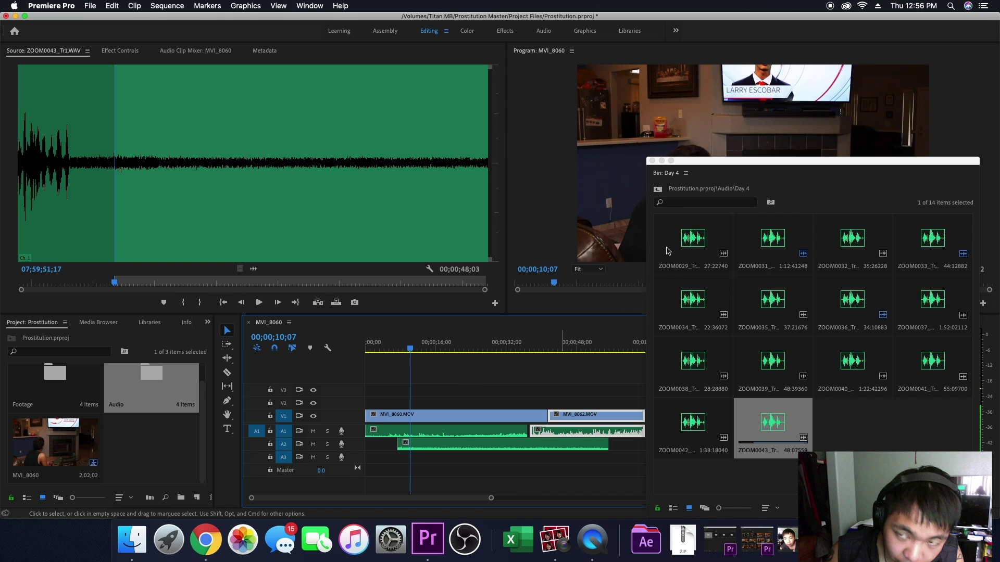
pyautogui.click(661, 161)
# Step: Play and scrub from 00;00;34;26 to 00;00;39;25 to hear the audio transition with ZOOM0043 underneath
pyautogui.moveTo(418, 347); pyautogui.dragTo(519, 356)
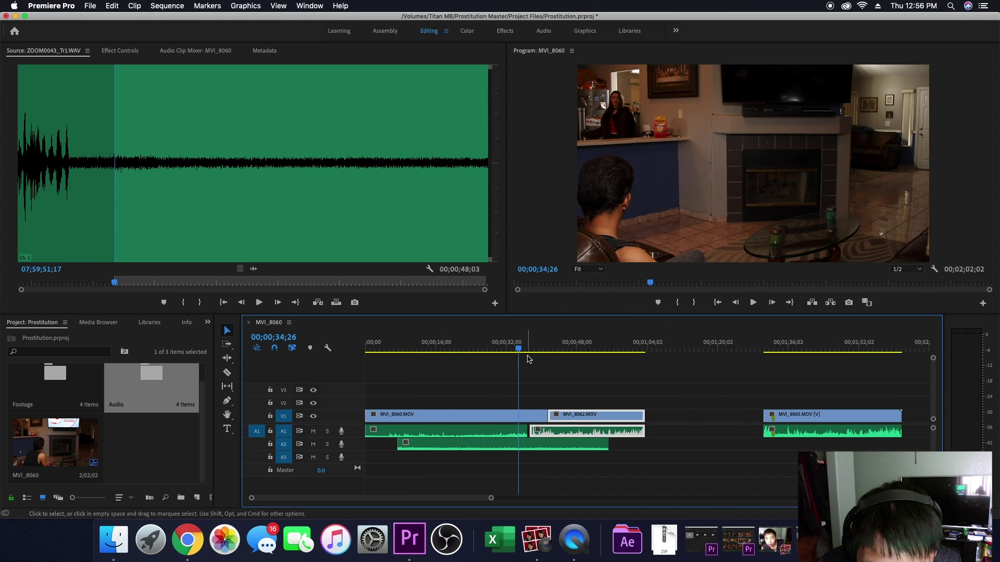
pyautogui.press('space')
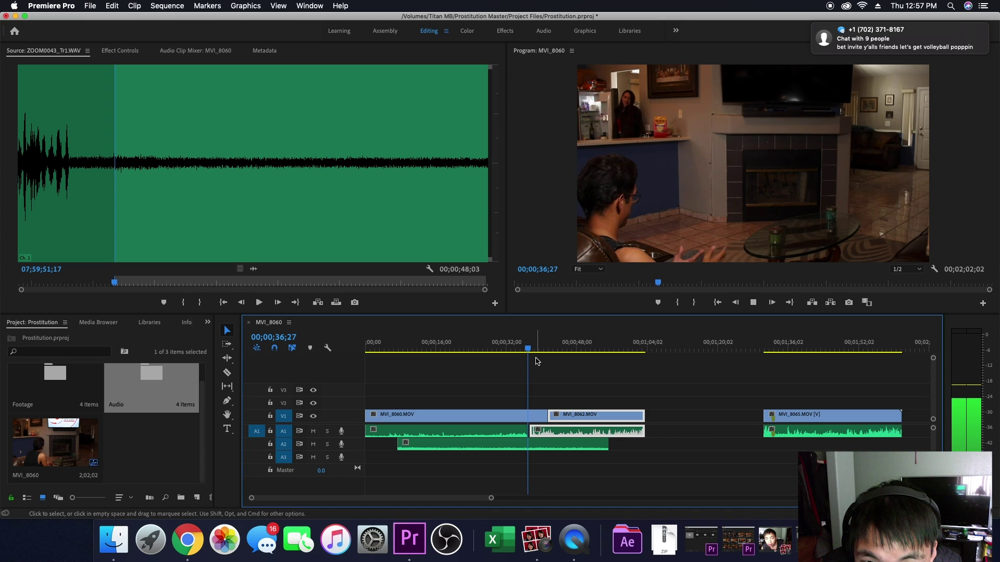
pyautogui.moveTo(535, 351)
pyautogui.mouseDown()
pyautogui.moveTo(524, 352)
pyautogui.moveTo(542, 346)
pyautogui.mouseUp()
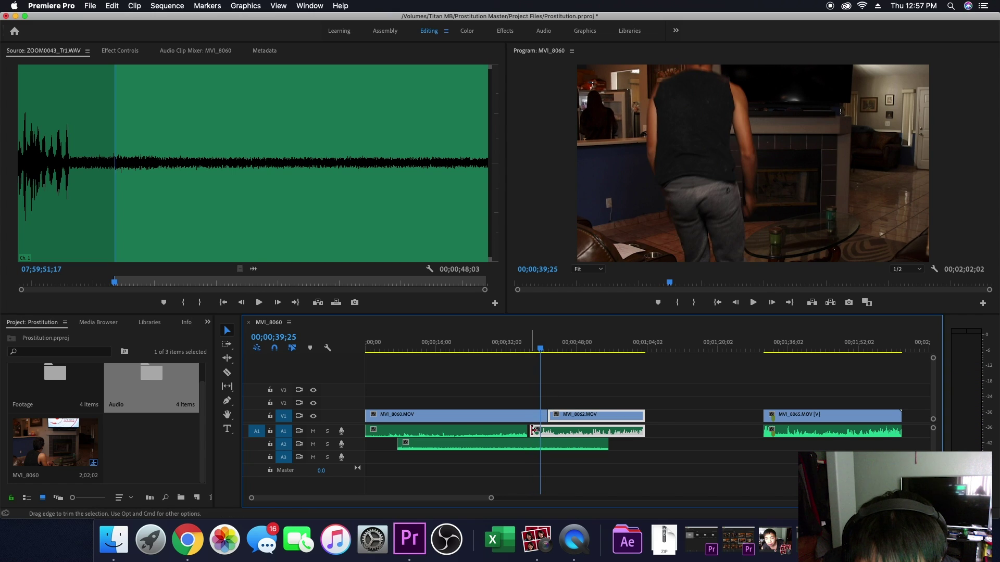
# Step: Trim only the start of MVI_8062's audio to the playhead at 00;00;39;25
pyautogui.moveTo(535, 430); pyautogui.dragTo(532, 430)
pyautogui.moveTo(577, 392)
pyautogui.mouseDown()
pyautogui.moveTo(604, 433)
pyautogui.moveTo(589, 393)
pyautogui.mouseUp()
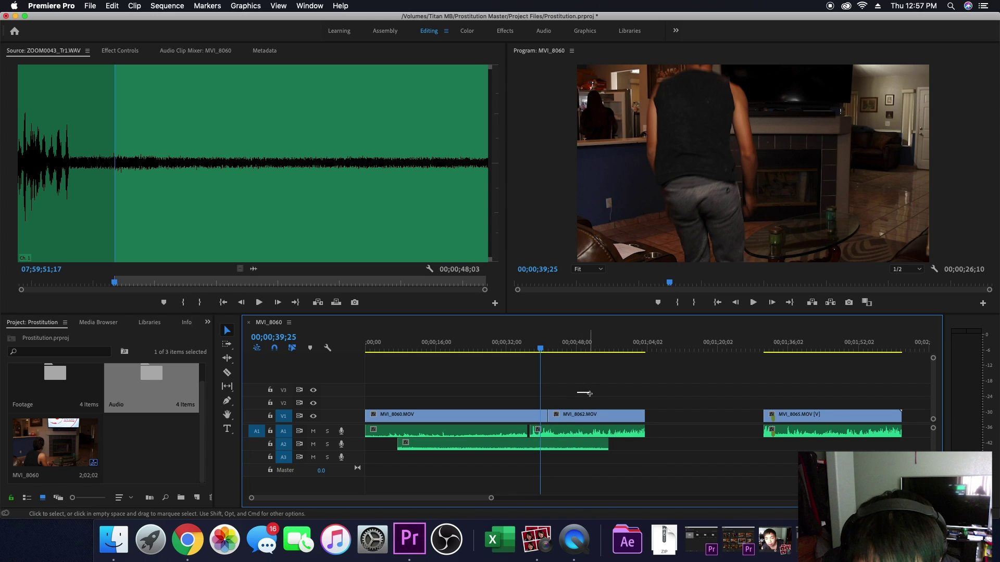
pyautogui.click(618, 433)
pyautogui.moveTo(532, 430); pyautogui.dragTo(540, 430)
pyautogui.click(558, 404)
# Step: Play and scrub across the gap between MVI_8060's and MVI_8062's audio to judge where each should start and end
pyautogui.moveTo(541, 357); pyautogui.dragTo(524, 354)
pyautogui.press('space')
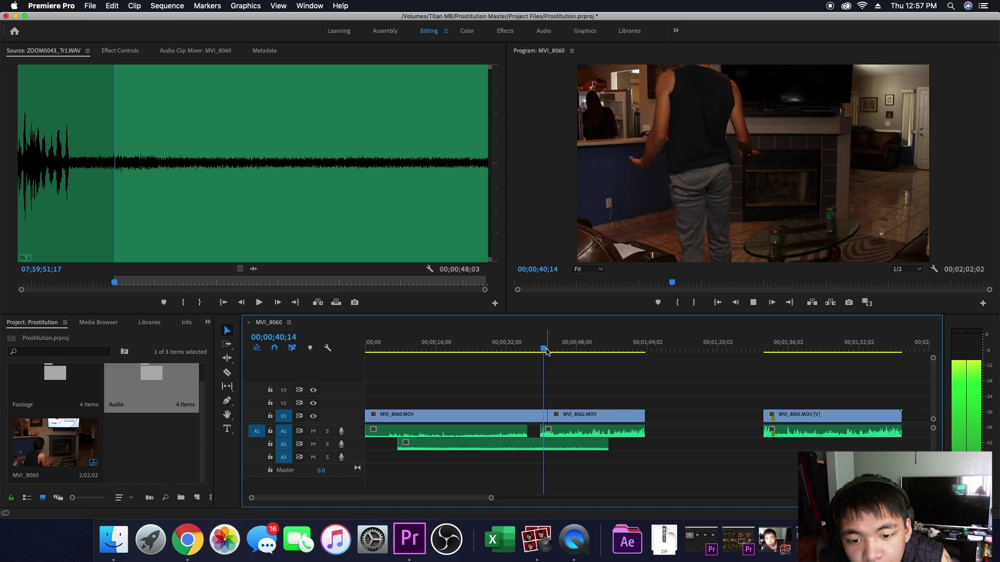
pyautogui.moveTo(546, 351); pyautogui.dragTo(539, 354)
pyautogui.moveTo(537, 360); pyautogui.dragTo(532, 361)
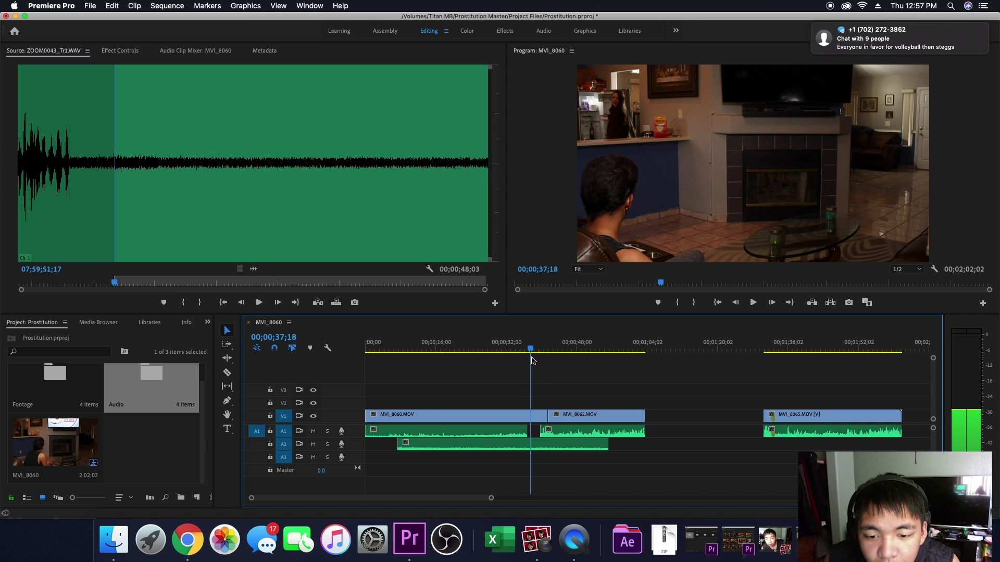
pyautogui.moveTo(532, 360); pyautogui.dragTo(526, 359)
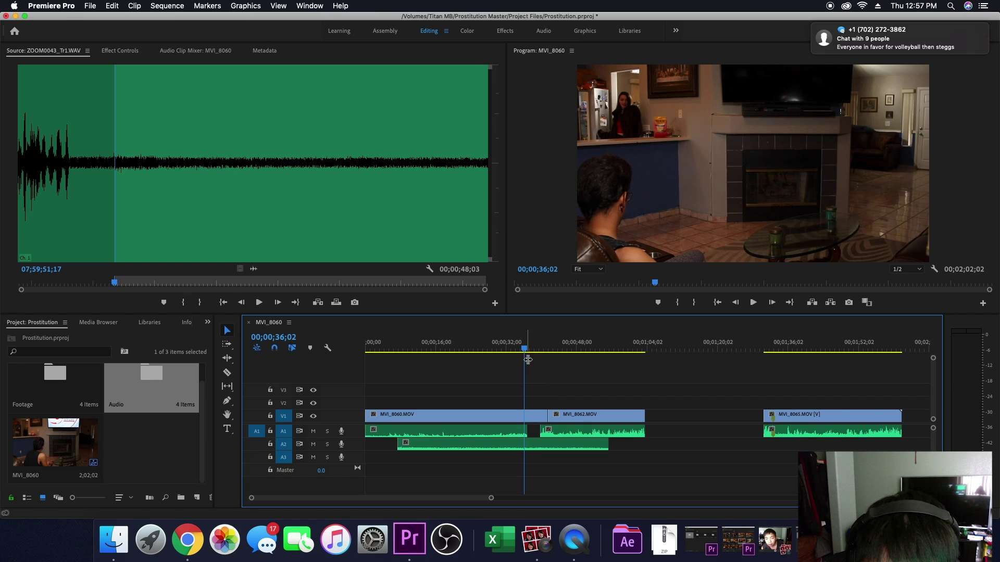
# Step: Extend MVI_8060's audio across the gap, audition it, and set its end at 00;00;39;06
pyautogui.press('space')
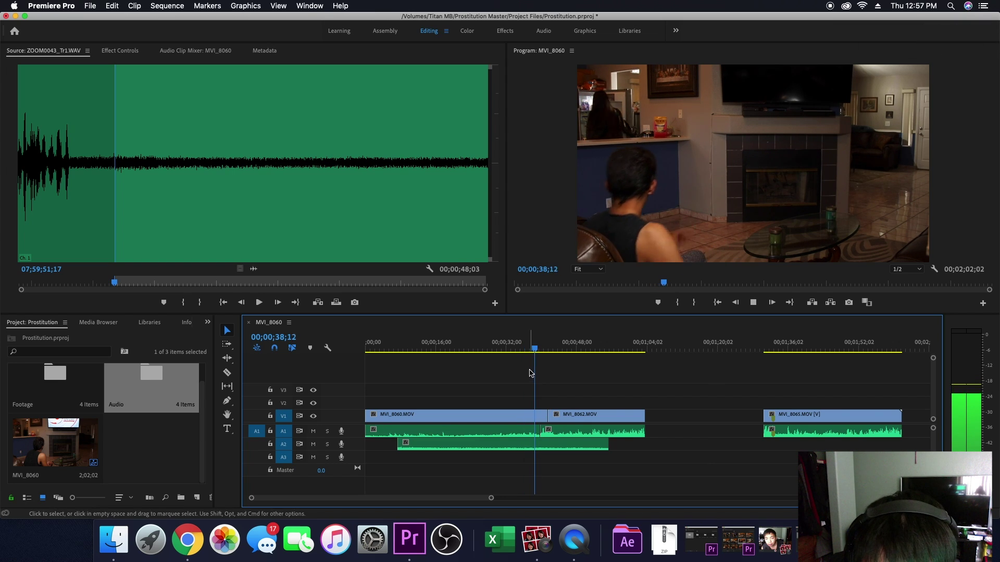
pyautogui.moveTo(537, 353); pyautogui.dragTo(530, 352)
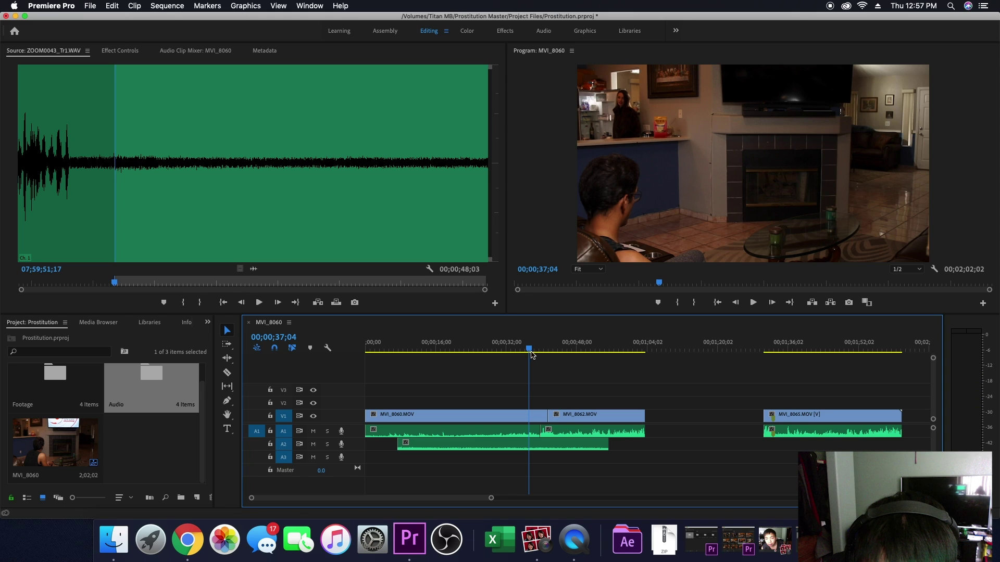
pyautogui.press('space')
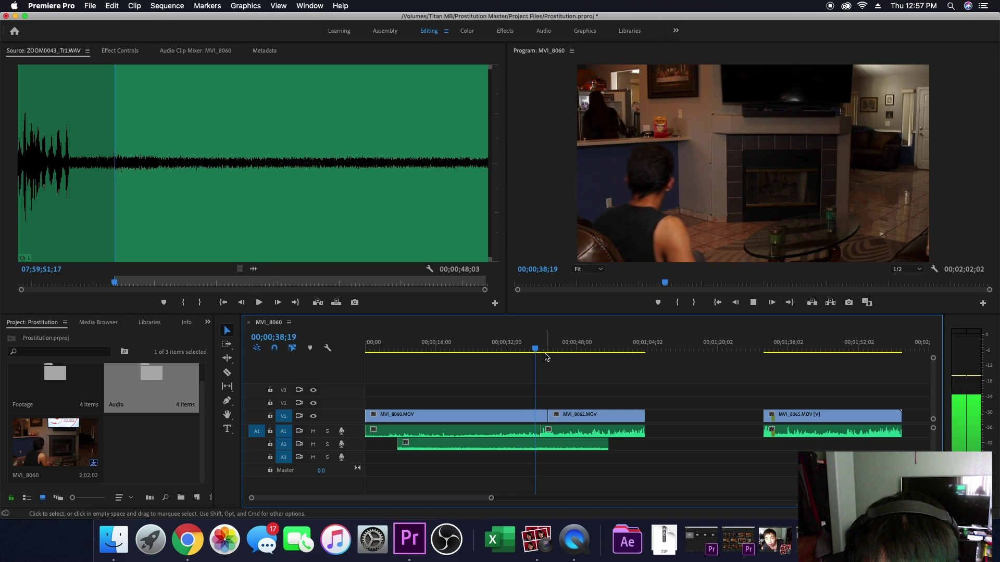
pyautogui.press('space')
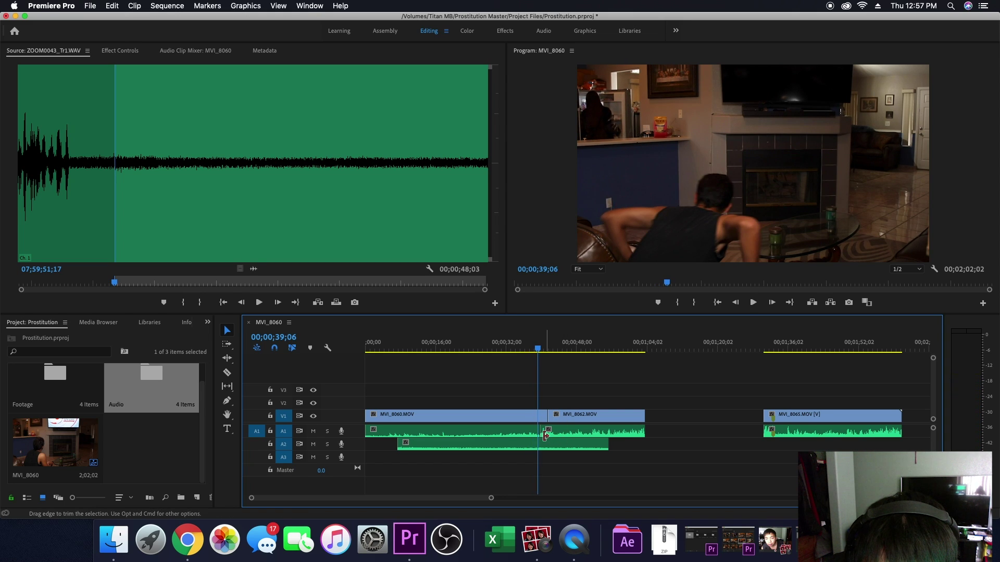
pyautogui.click(536, 432)
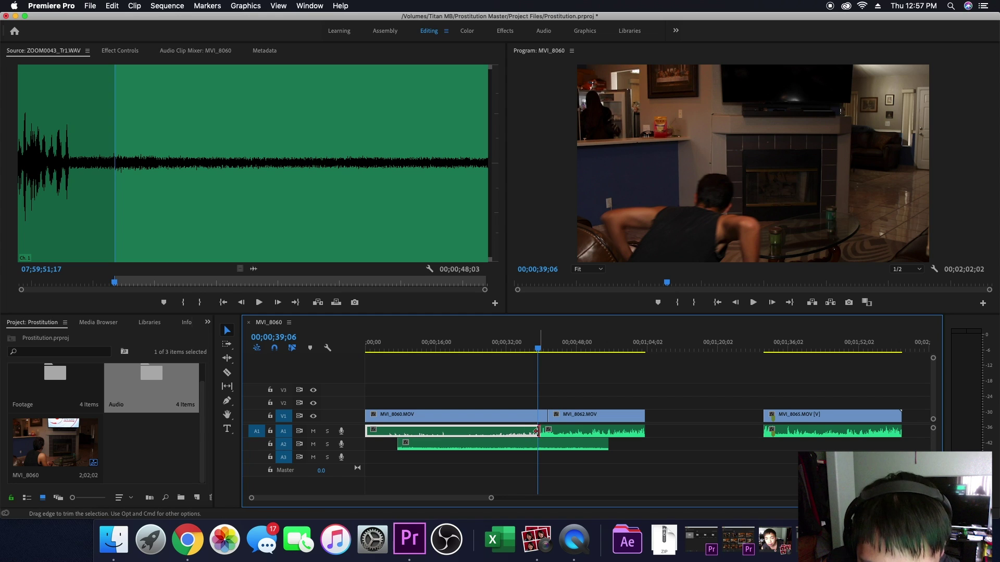
pyautogui.moveTo(536, 431); pyautogui.dragTo(534, 432)
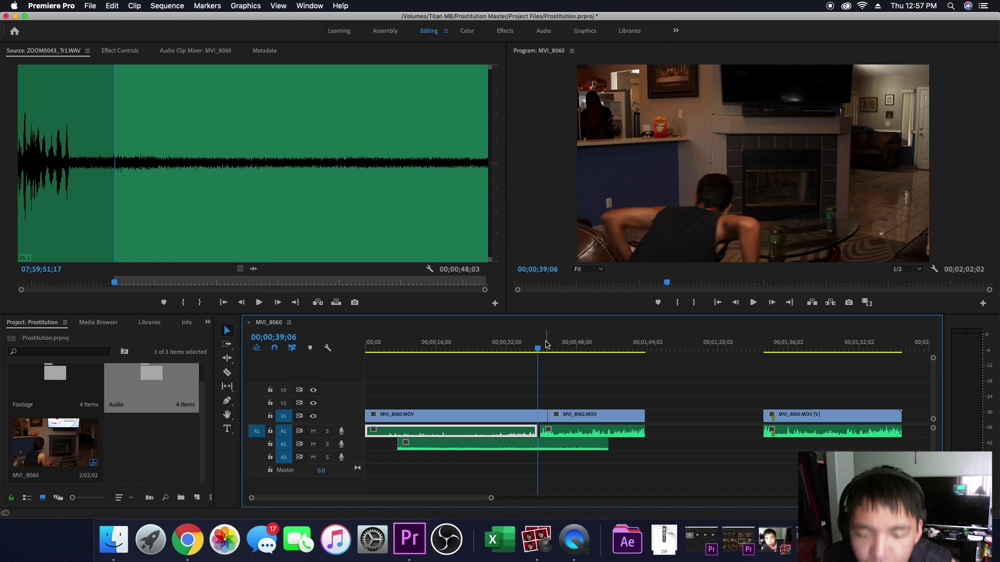
# Step: Play and scrub the picture cut from MVI_8060 to MVI_8062 to check the incoming audio
pyautogui.press('space')
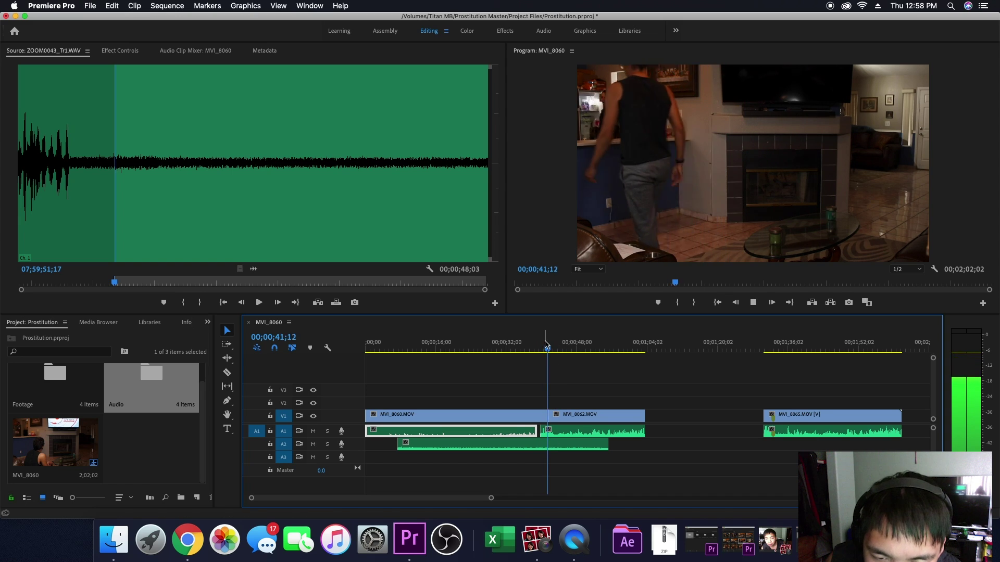
pyautogui.click(546, 350)
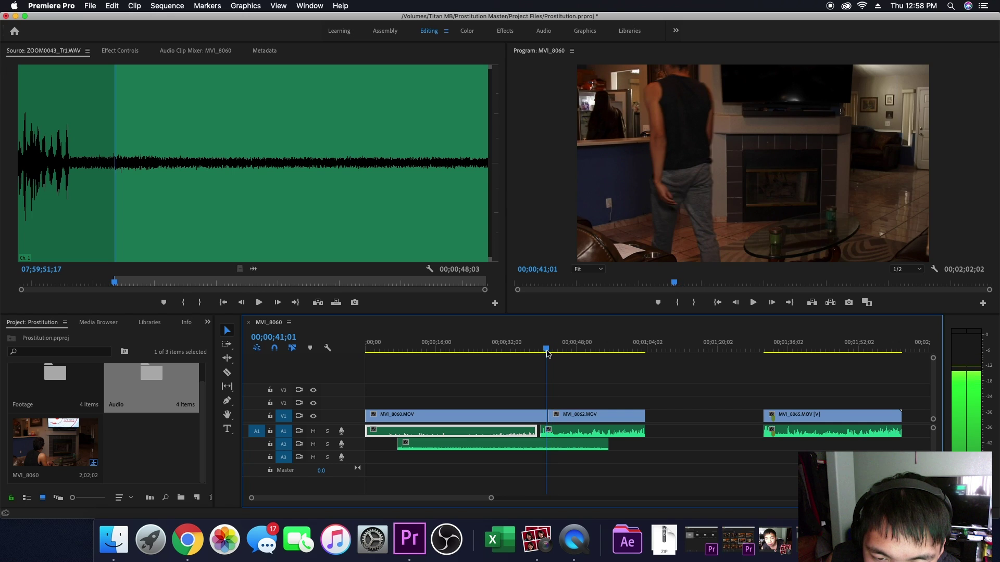
pyautogui.moveTo(547, 353); pyautogui.dragTo(550, 353)
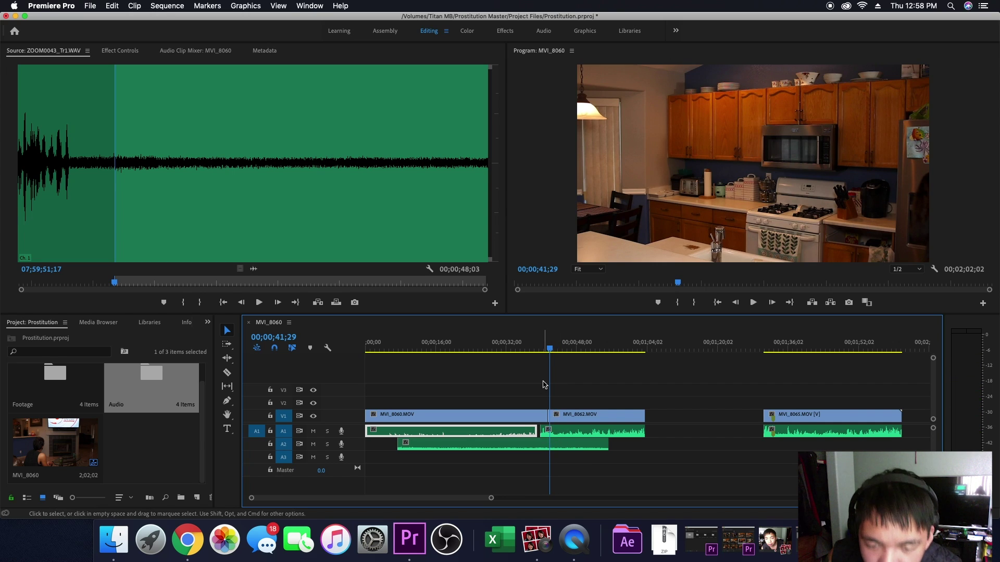
# Step: Trim the start of MVI_8062's audio to 00;00;41;25, just after its picture begins
pyautogui.moveTo(550, 350); pyautogui.dragTo(552, 352)
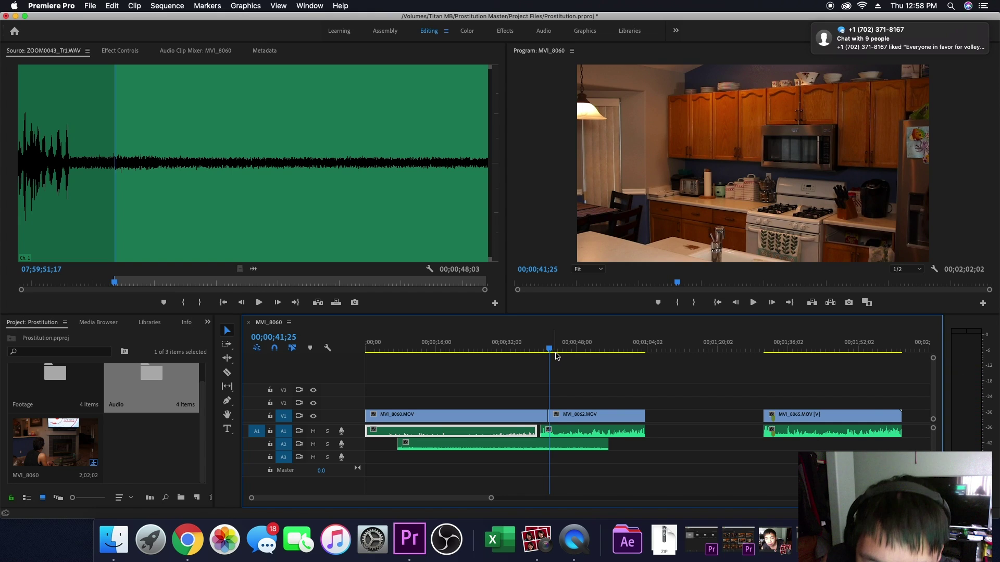
pyautogui.moveTo(545, 431); pyautogui.dragTo(549, 431)
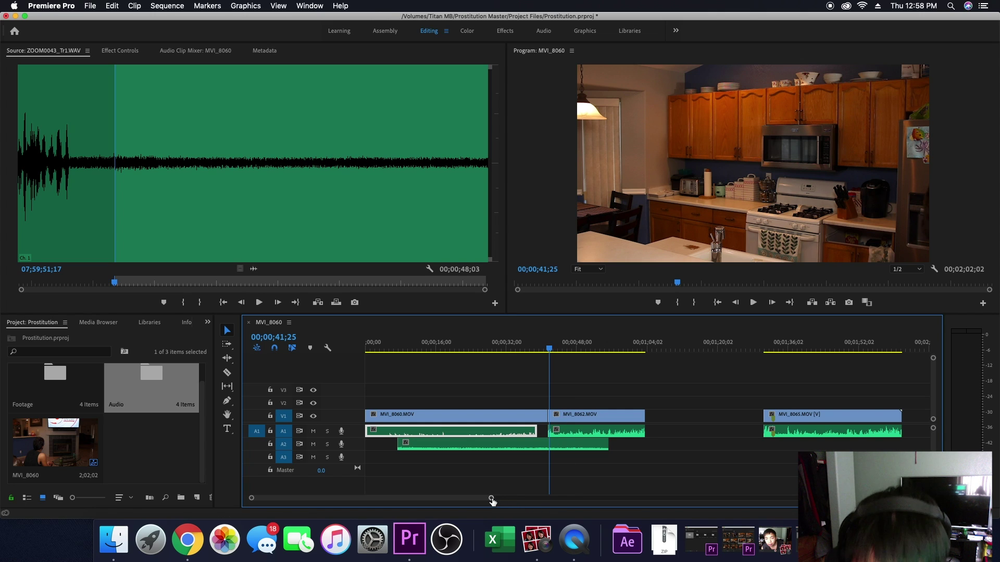
pyautogui.moveTo(492, 500); pyautogui.dragTo(399, 511)
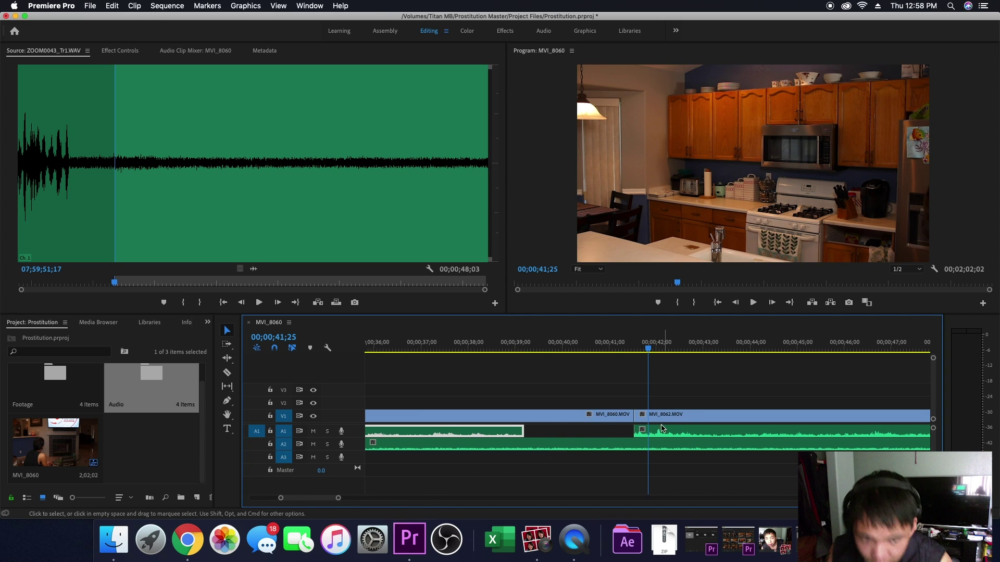
pyautogui.moveTo(640, 435); pyautogui.dragTo(649, 435)
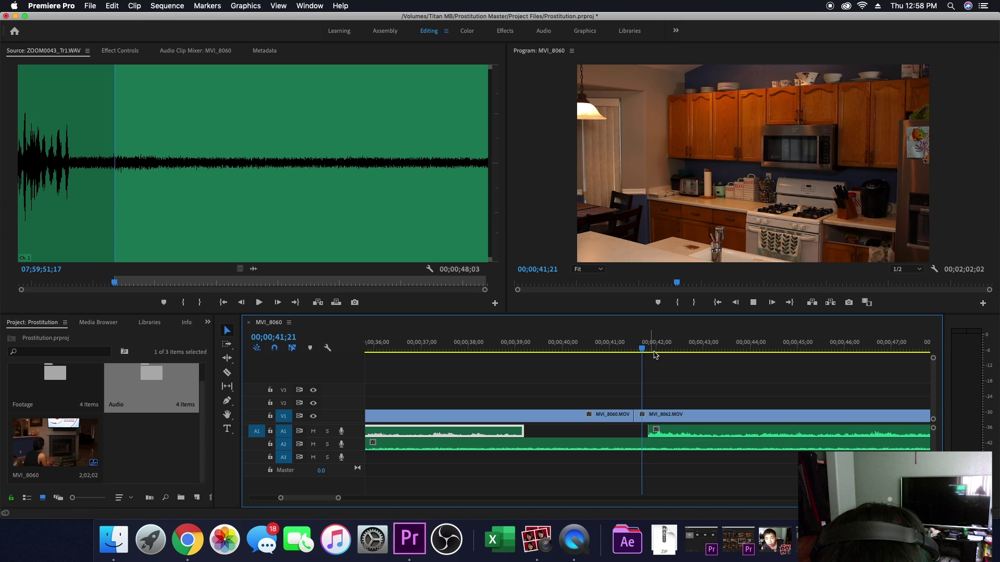
# Step: Play and scrub the revised transition from MVI_8060 to MVI_8062 to check the audio over the cut
pyautogui.press('space')
pyautogui.moveTo(676, 350); pyautogui.dragTo(595, 354)
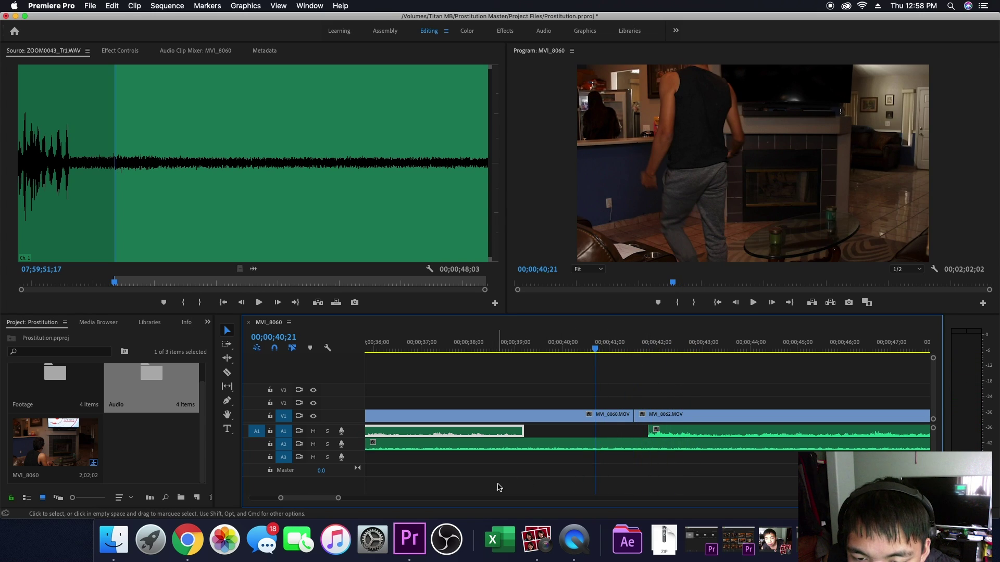
pyautogui.moveTo(337, 498); pyautogui.dragTo(419, 503)
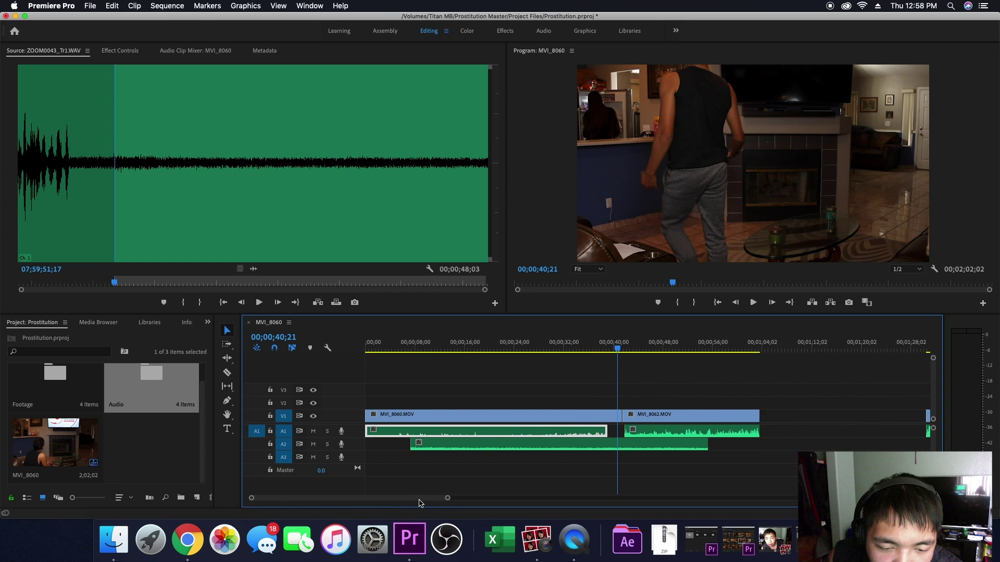
pyautogui.moveTo(619, 349); pyautogui.dragTo(595, 352)
pyautogui.press('space')
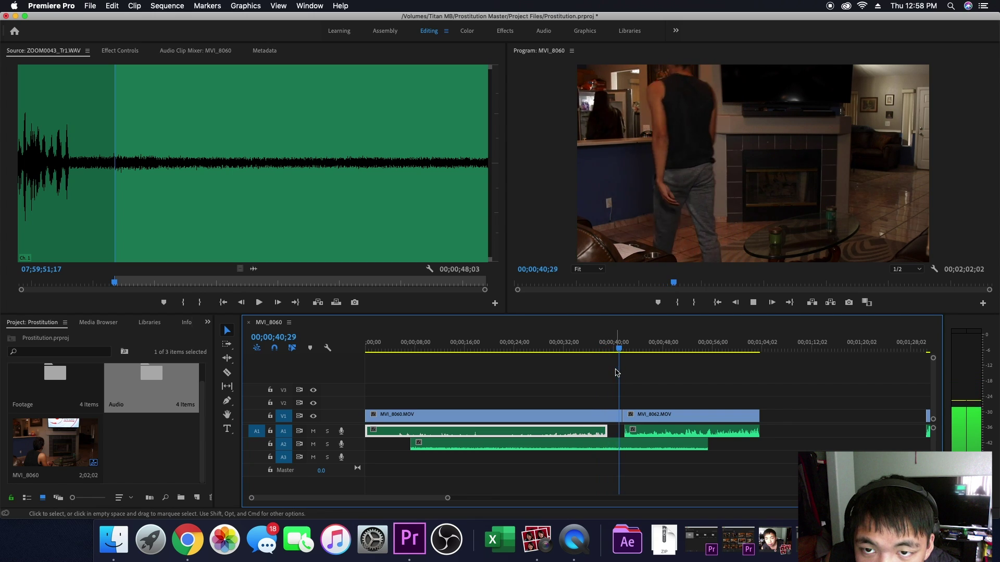
pyautogui.moveTo(632, 351); pyautogui.dragTo(614, 353)
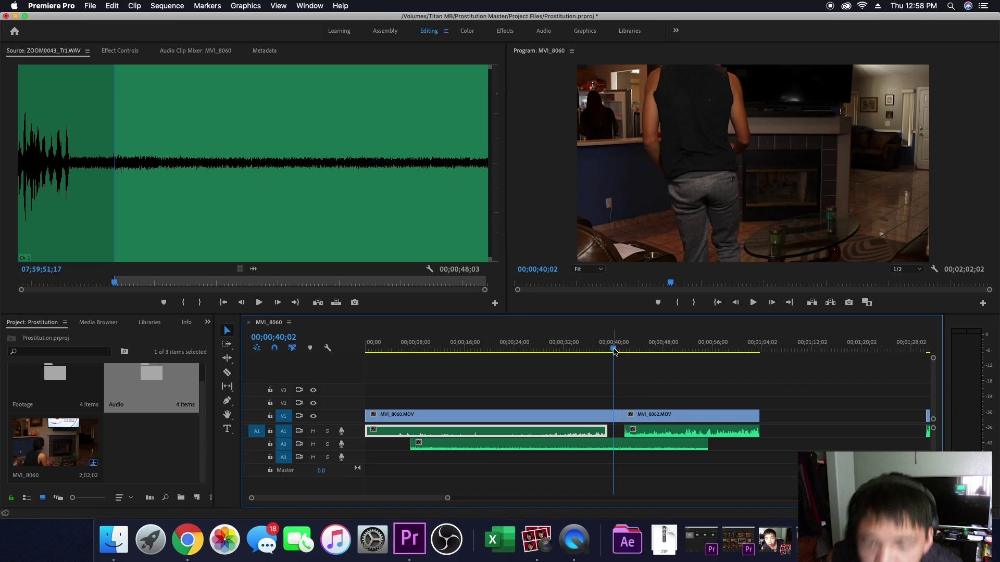
# Step: Mark a sequence In point at 00;00;42;23, where the woman is walking through the kitchen in MVI_8062
pyautogui.moveTo(614, 352); pyautogui.dragTo(629, 355)
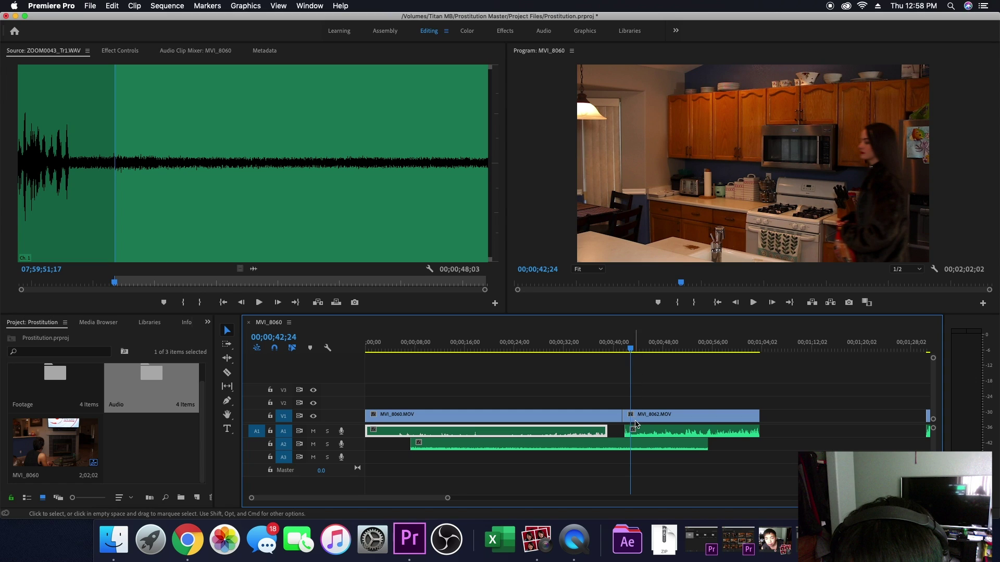
pyautogui.moveTo(631, 351); pyautogui.dragTo(630, 351)
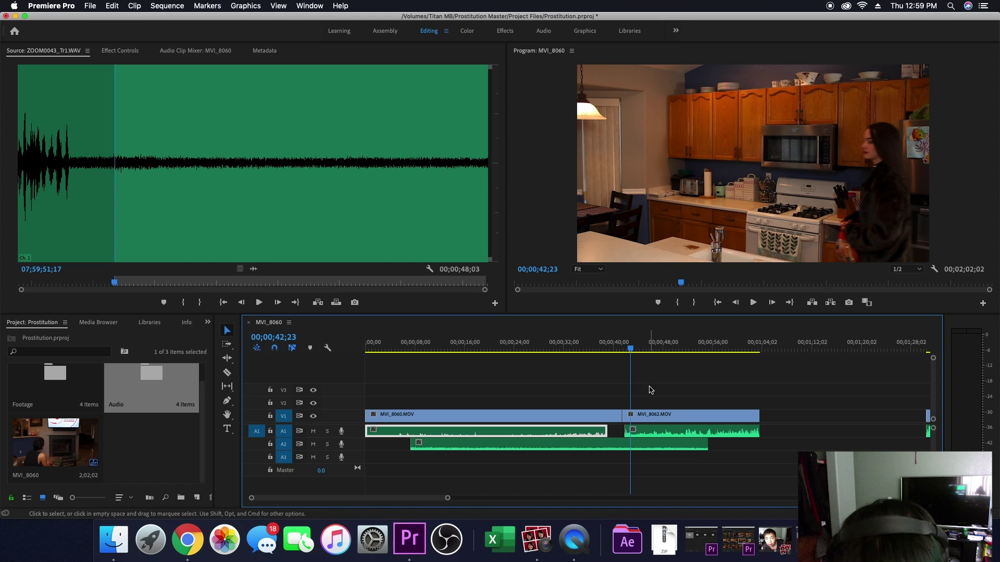
pyautogui.press('i')
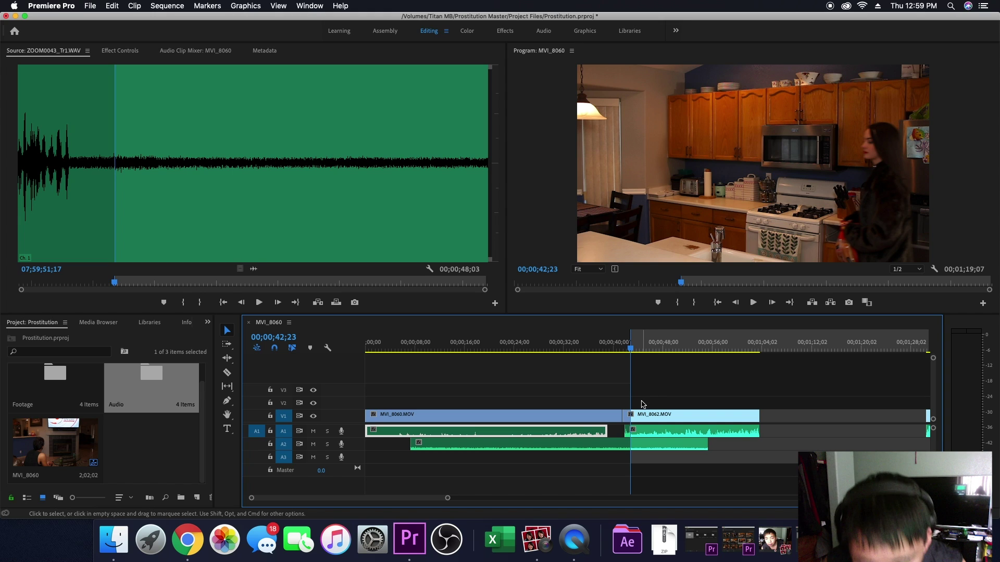
# Step: Clear the sequence In point at 00;00;42;23
pyautogui.rightClick(630, 337)
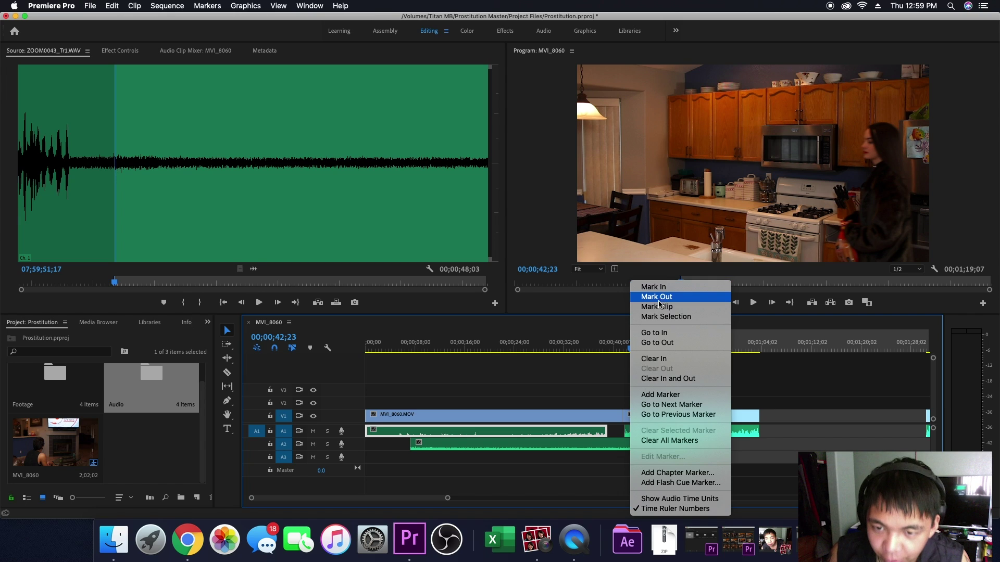
pyautogui.click(661, 363)
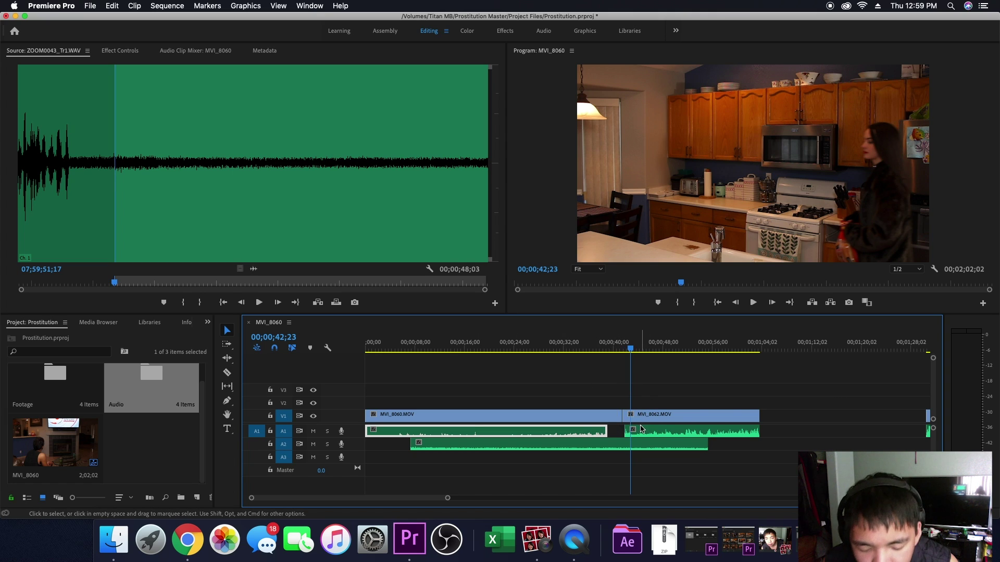
# Step: Split MVI_8062's audio at 00;00;42;23 and move the short leading piece back against the end of MVI_8060's audio
pyautogui.press('c')
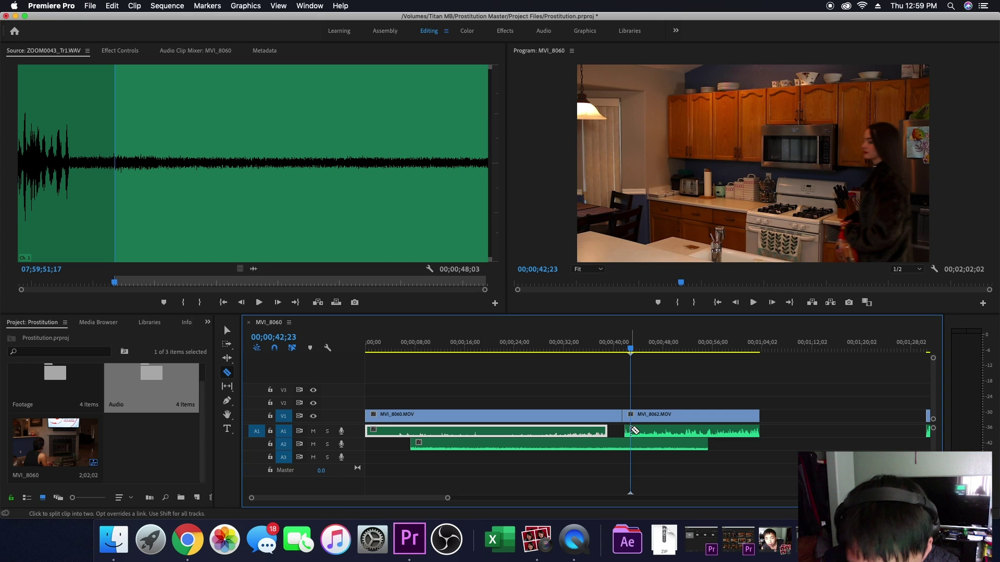
pyautogui.click(632, 430)
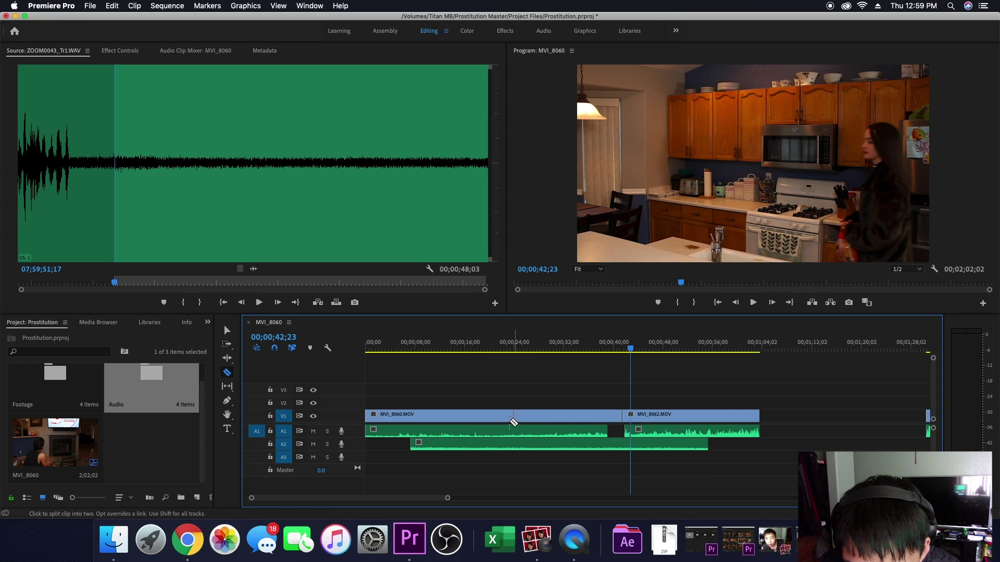
pyautogui.press('v')
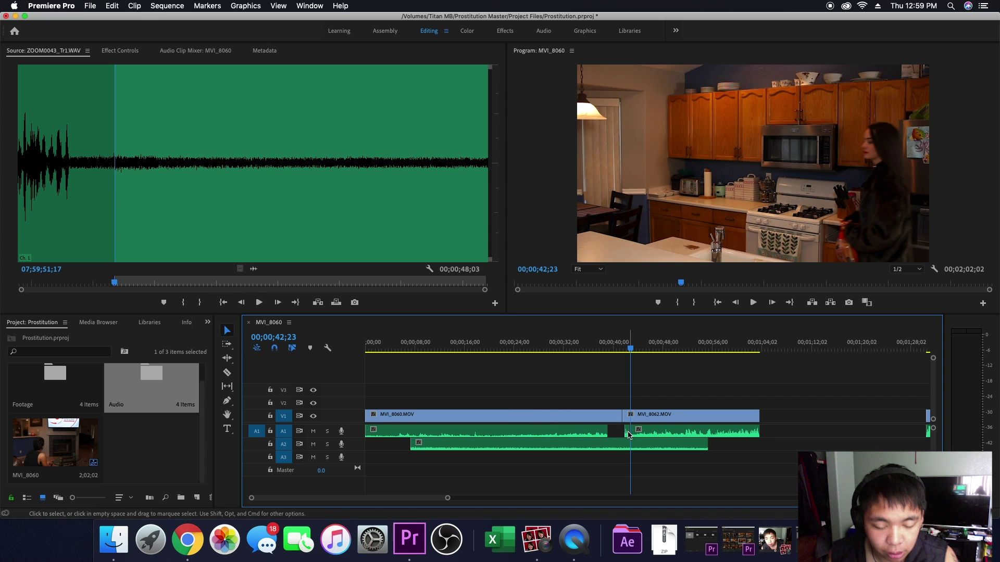
pyautogui.moveTo(628, 433); pyautogui.dragTo(614, 436)
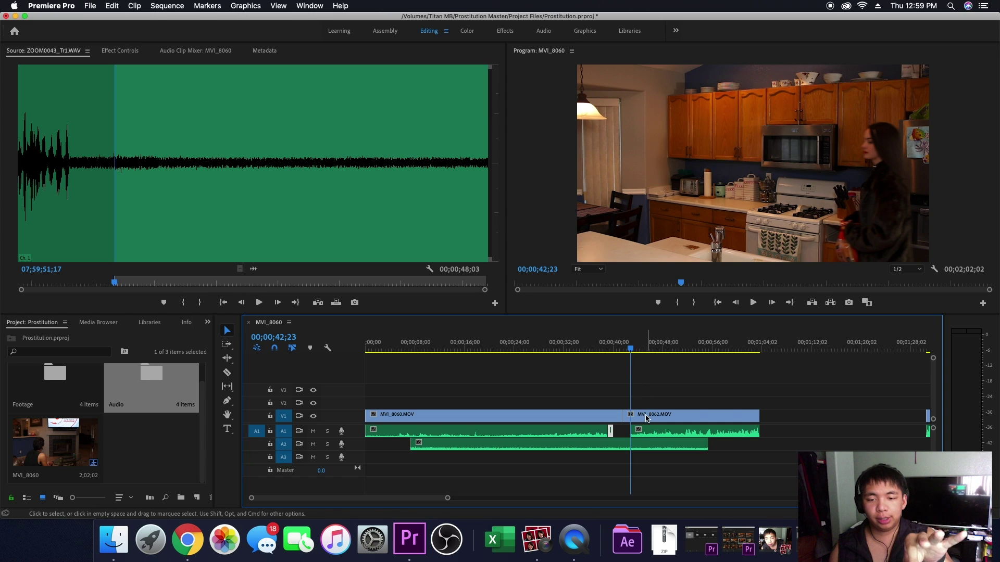
# Step: Play and scrub the end of MVI_8060 from about 00;00;38;17 to check the relocated audio piece against the picture
pyautogui.moveTo(631, 349); pyautogui.dragTo(605, 354)
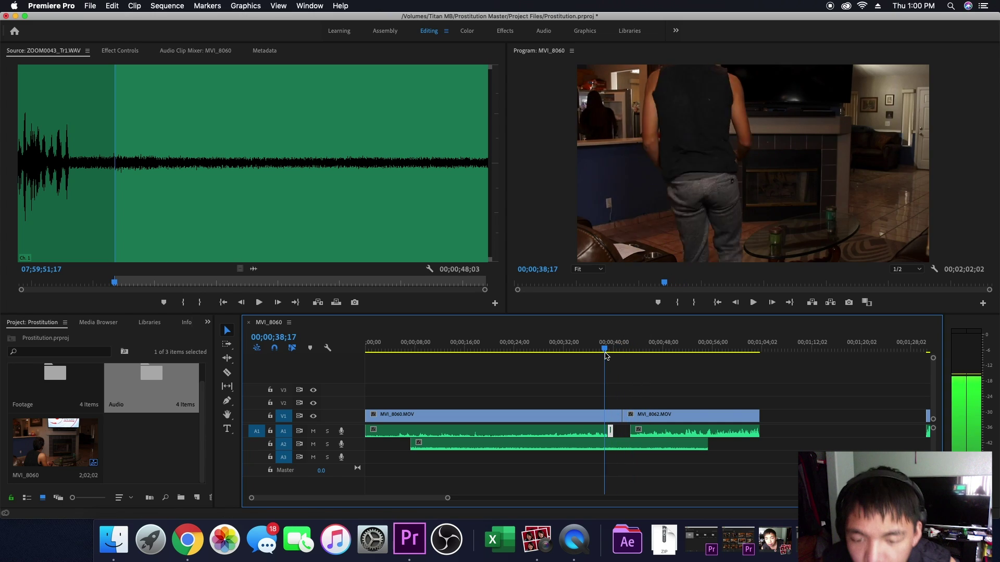
pyautogui.press('space')
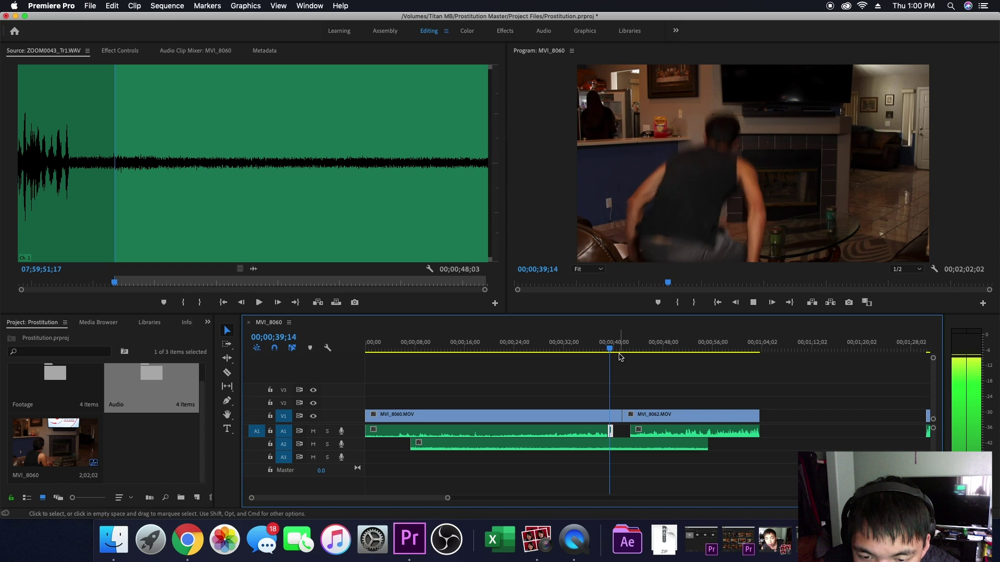
pyautogui.press('space')
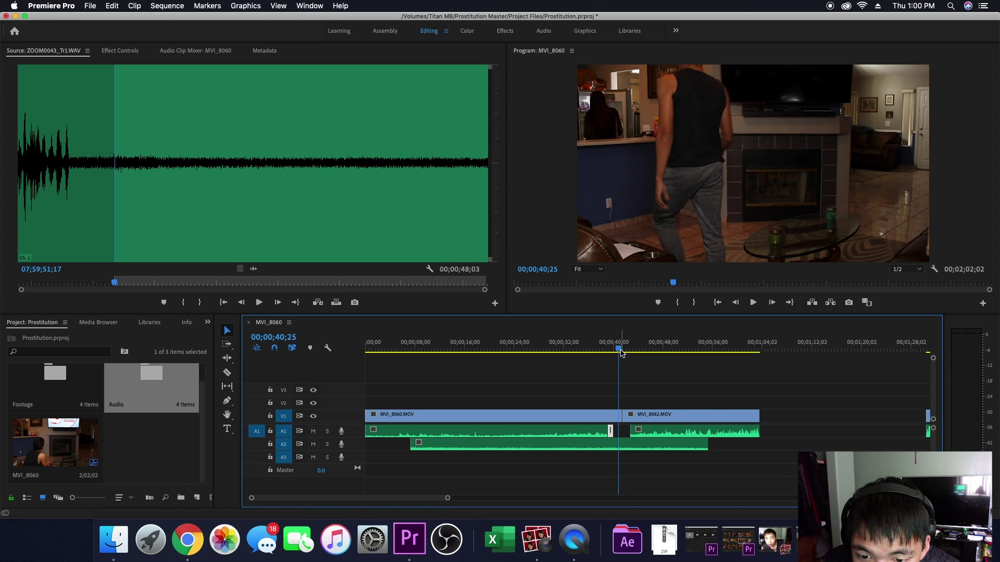
pyautogui.moveTo(619, 352); pyautogui.dragTo(610, 350)
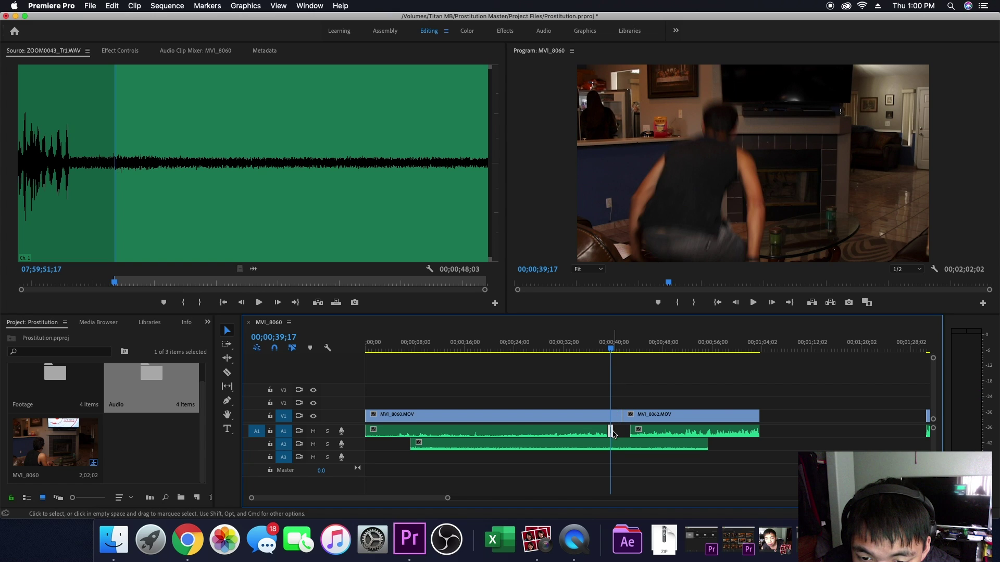
pyautogui.moveTo(449, 500); pyautogui.dragTo(399, 498)
pyautogui.moveTo(649, 430); pyautogui.dragTo(651, 431)
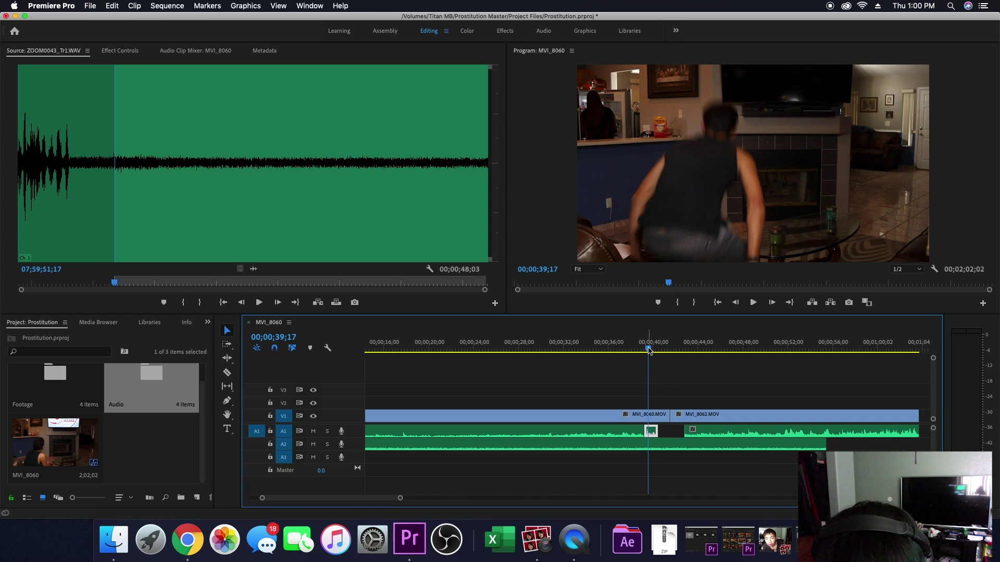
pyautogui.press('space')
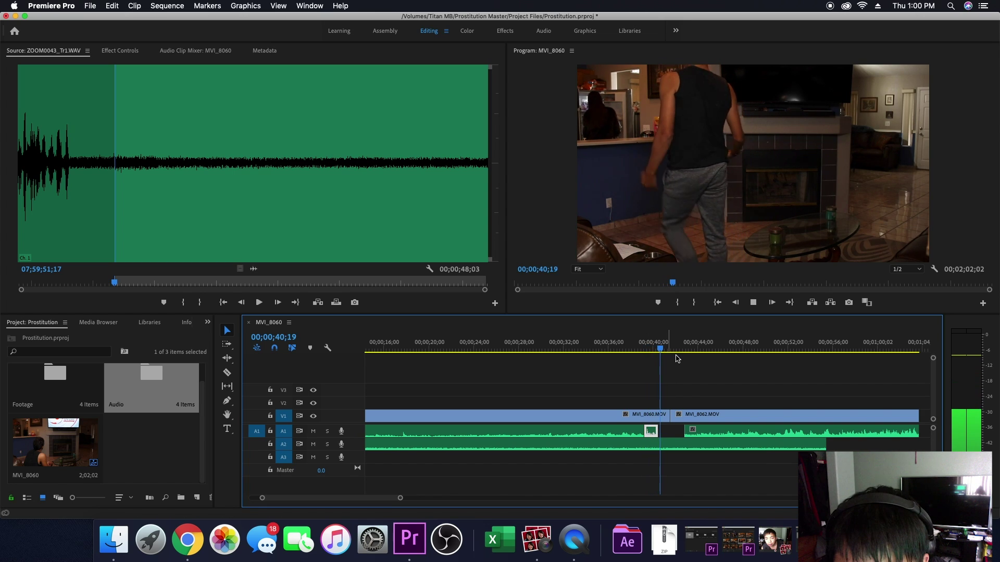
pyautogui.press('space')
# Step: Trim the end of MVI_8060's picture to 00;00;40;16 and move MVI_8062's picture and audio back to meet it
pyautogui.moveTo(667, 417); pyautogui.dragTo(704, 423)
pyautogui.click(709, 432)
pyautogui.moveTo(663, 349); pyautogui.dragTo(650, 348)
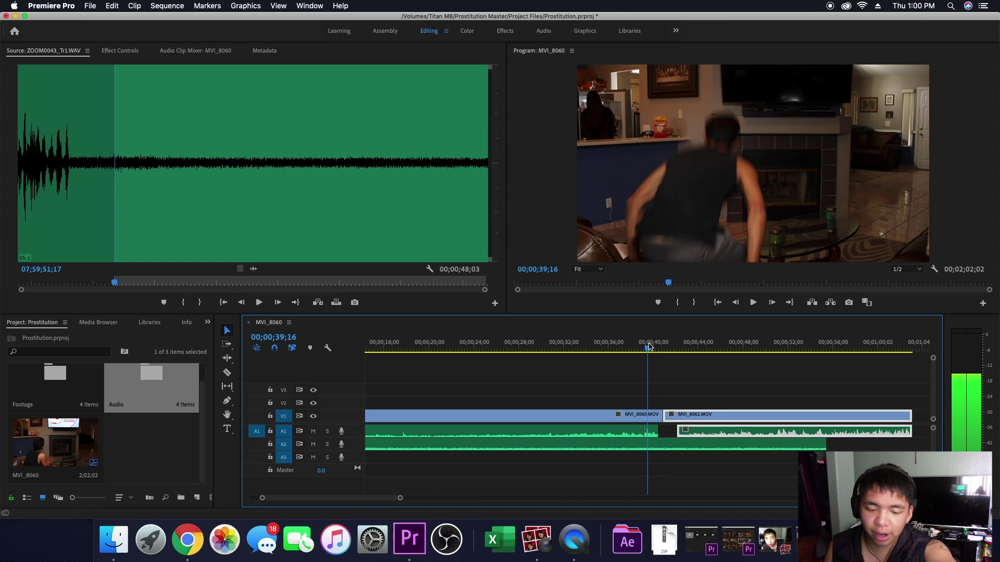
pyautogui.moveTo(650, 347); pyautogui.dragTo(659, 343)
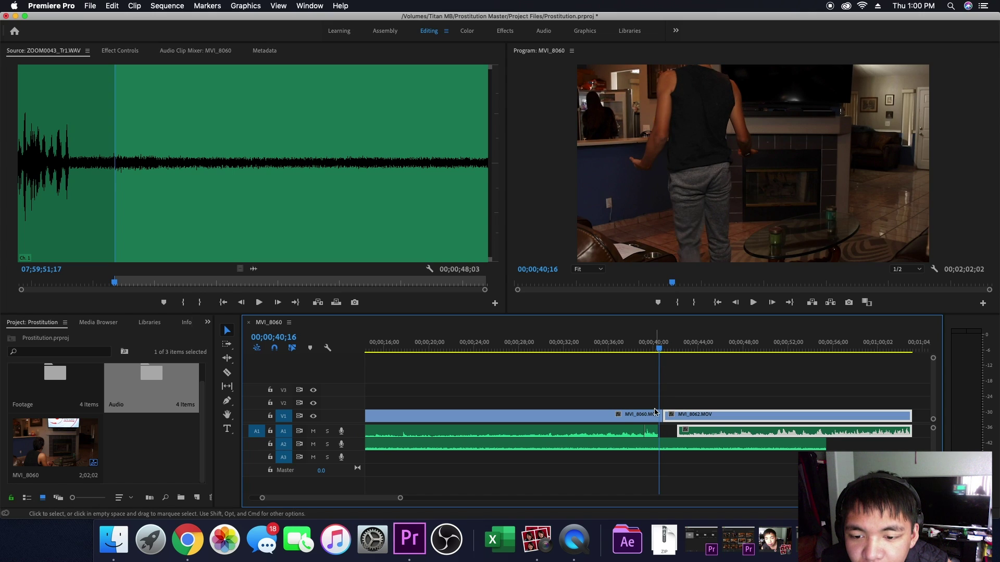
pyautogui.moveTo(660, 416); pyautogui.dragTo(698, 420)
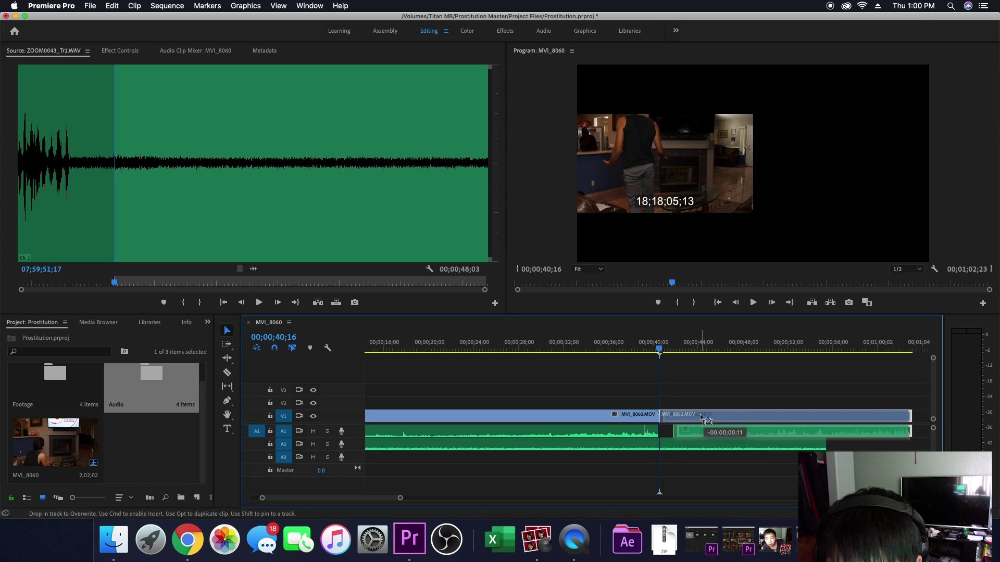
pyautogui.moveTo(706, 418); pyautogui.dragTo(703, 418)
# Step: Play and scrub from the end of MVI_8060 into MVI_8062 to check the tightened cut and the kitchen action
pyautogui.click(655, 348)
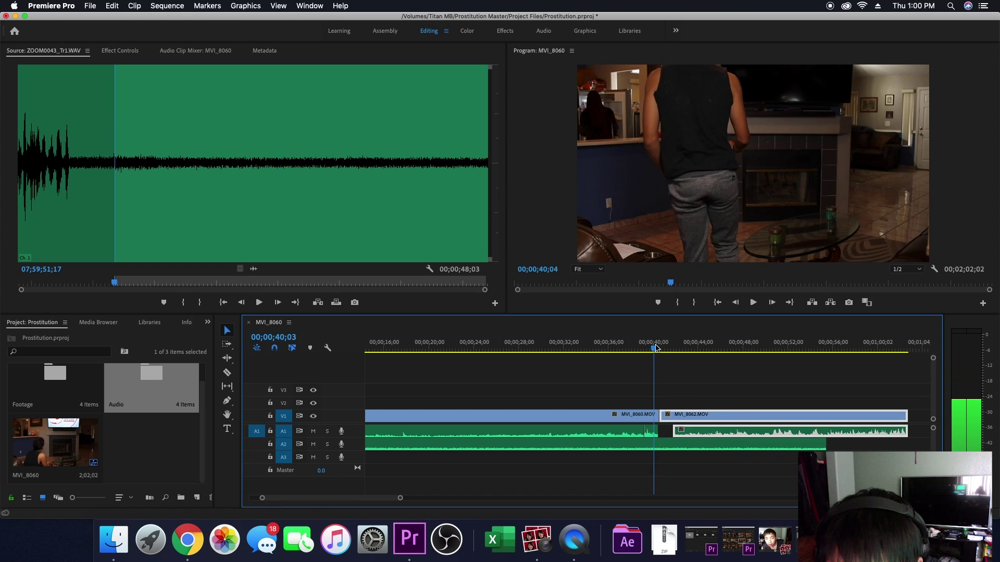
pyautogui.moveTo(655, 349); pyautogui.dragTo(651, 348)
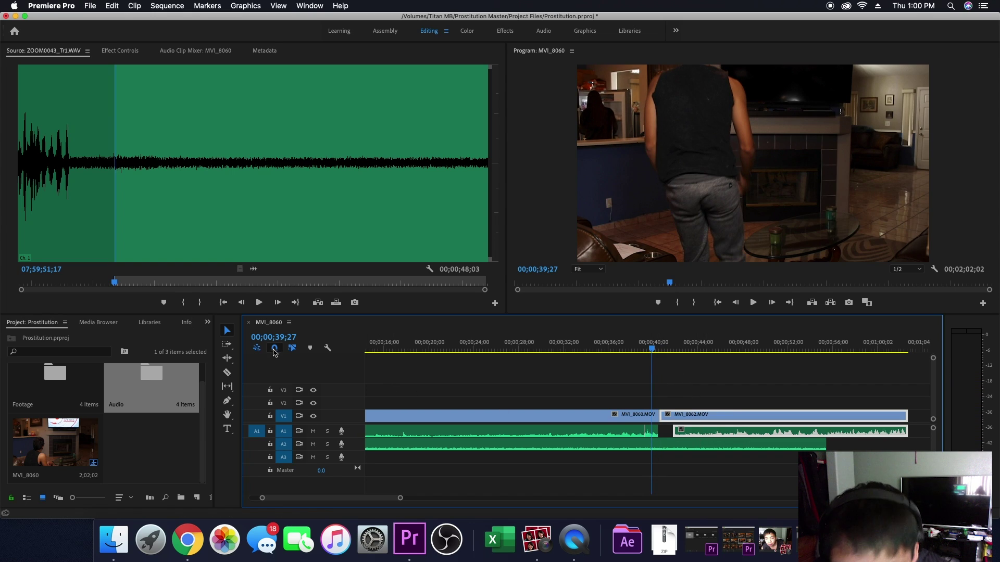
pyautogui.moveTo(697, 415)
pyautogui.mouseDown()
pyautogui.moveTo(721, 419)
pyautogui.moveTo(677, 417)
pyautogui.moveTo(698, 416)
pyautogui.mouseUp()
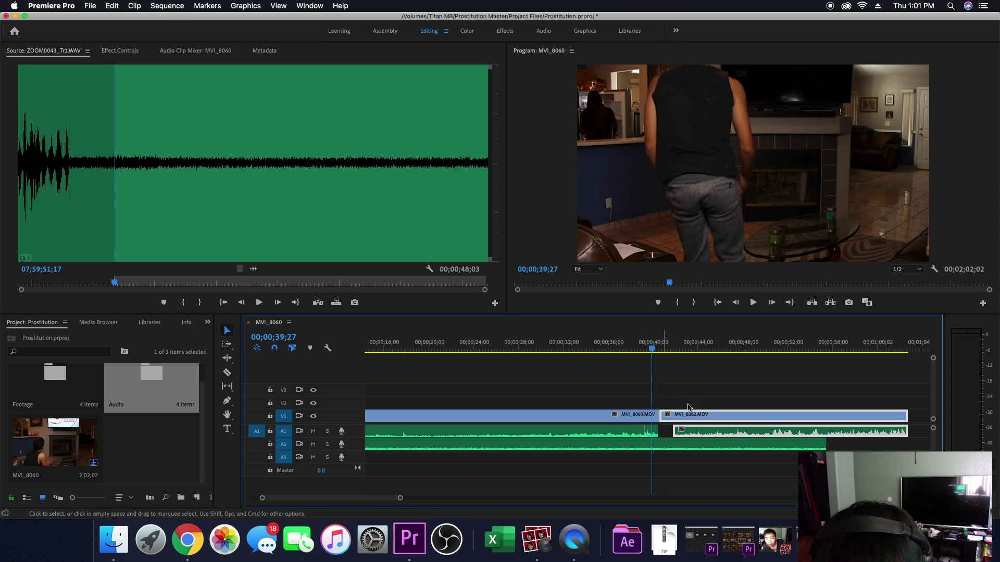
pyautogui.moveTo(652, 348); pyautogui.dragTo(656, 345)
pyautogui.press('space')
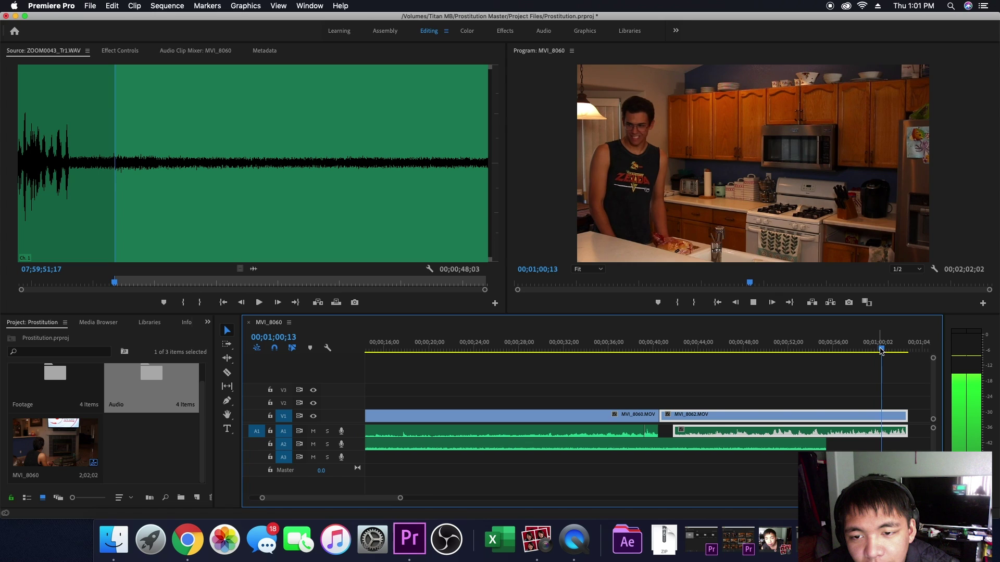
pyautogui.click(741, 350)
pyautogui.moveTo(740, 368)
pyautogui.mouseDown()
pyautogui.moveTo(727, 367)
pyautogui.moveTo(754, 368)
pyautogui.moveTo(738, 369)
pyautogui.mouseUp()
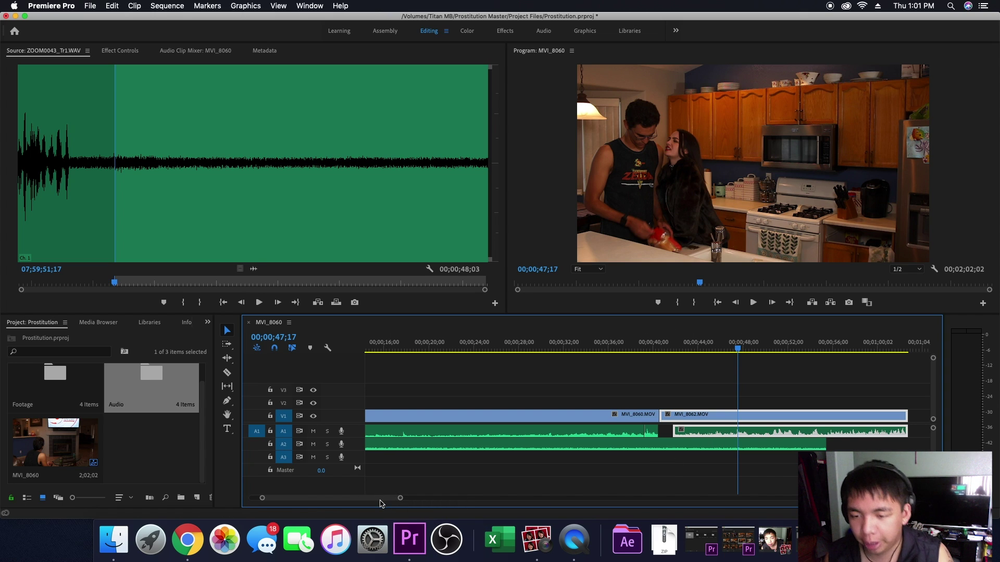
pyautogui.moveTo(380, 503); pyautogui.dragTo(391, 504)
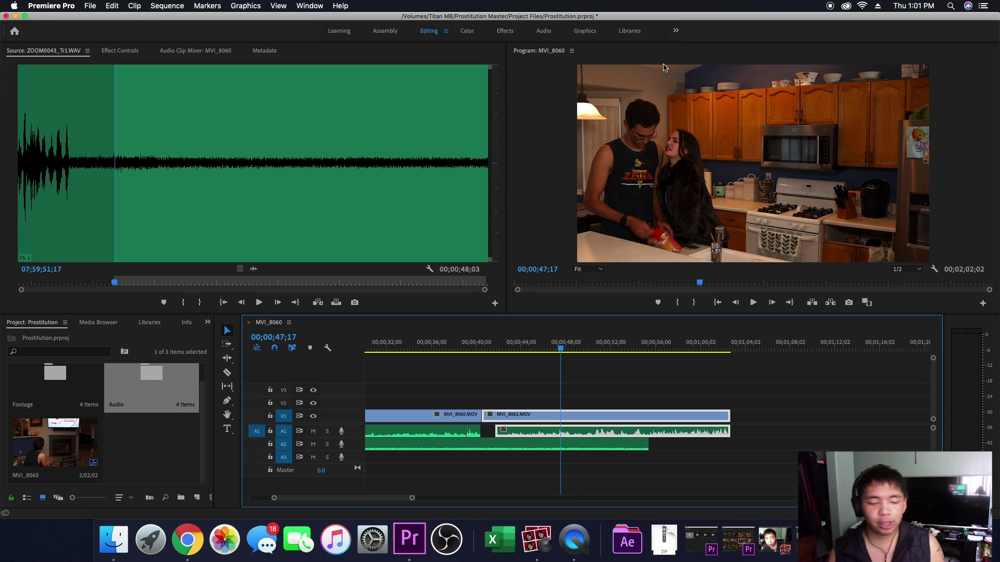
pyautogui.moveTo(560, 356); pyautogui.dragTo(440, 357)
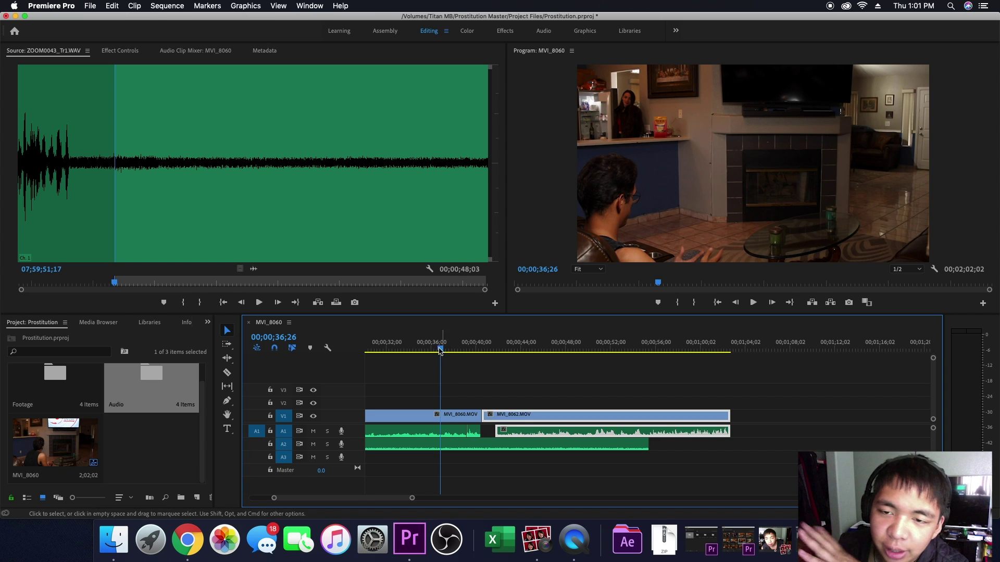
pyautogui.moveTo(444, 349); pyautogui.dragTo(546, 353)
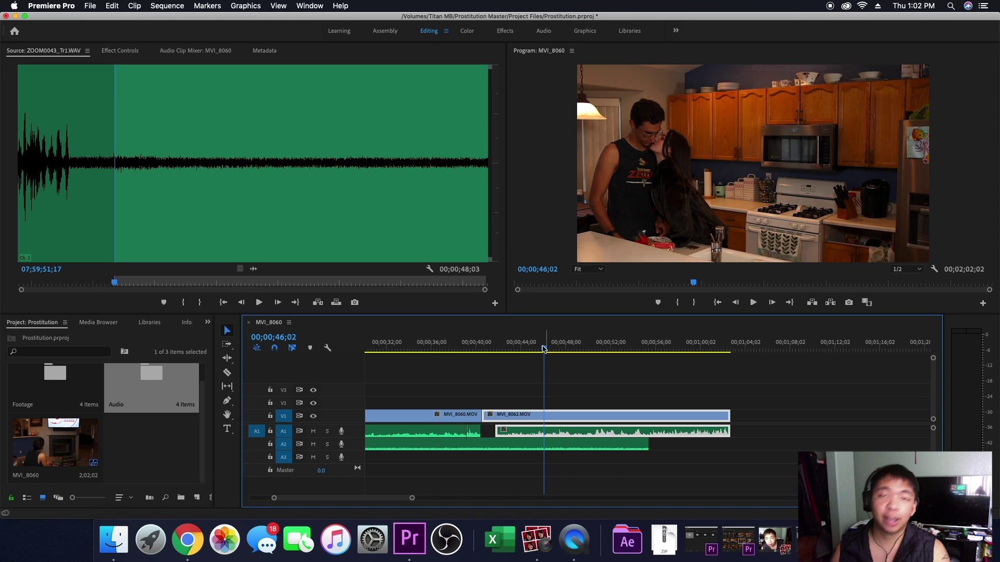
pyautogui.moveTo(544, 350); pyautogui.dragTo(596, 364)
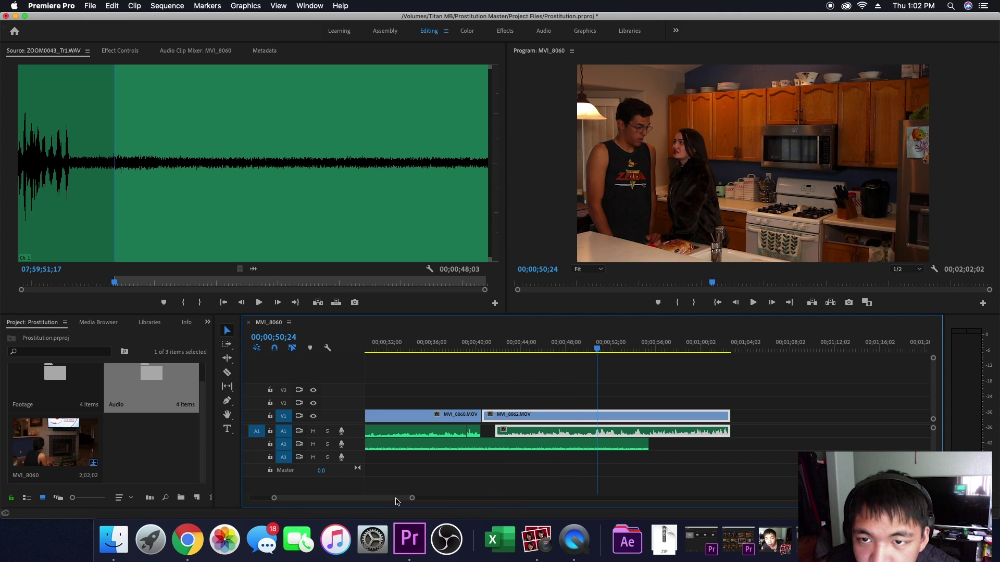
# Step: Scrub through MVI_8062 and MVI_8065 to compare the couple's action and find a matching point for changing shots
pyautogui.hscroll(3, 403, 499)
pyautogui.moveTo(418, 498); pyautogui.dragTo(441, 499)
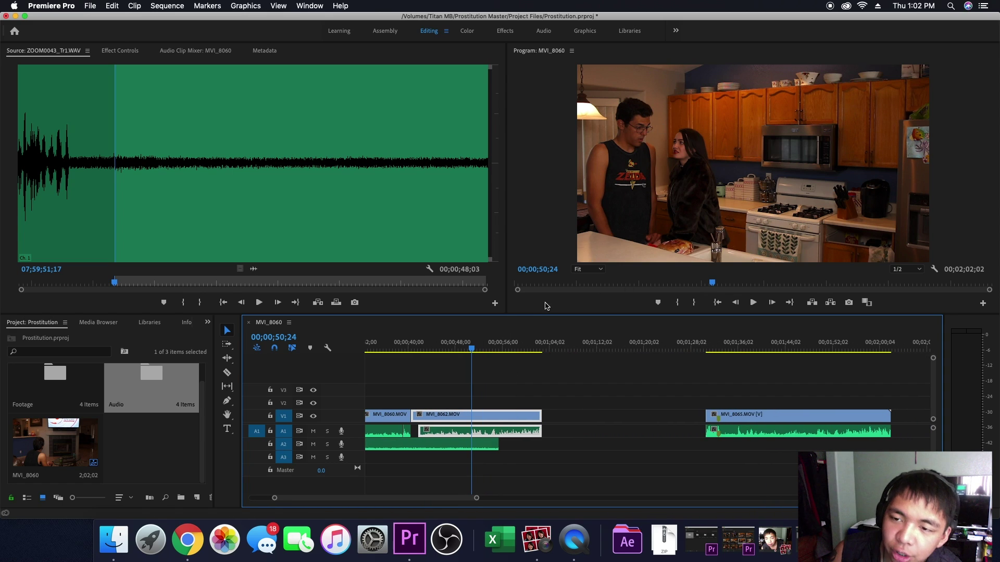
pyautogui.moveTo(472, 347); pyautogui.dragTo(732, 348)
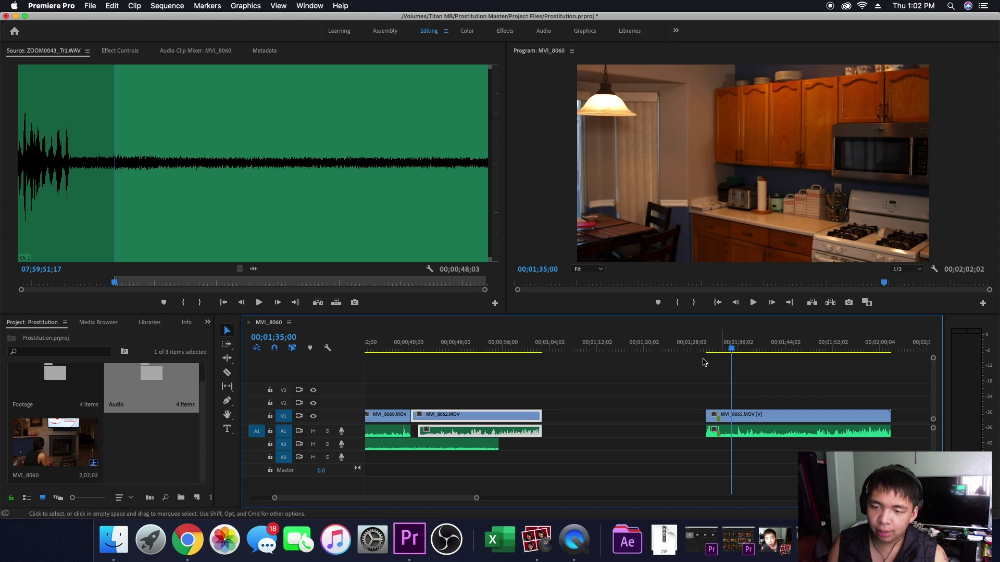
pyautogui.moveTo(488, 350); pyautogui.dragTo(504, 358)
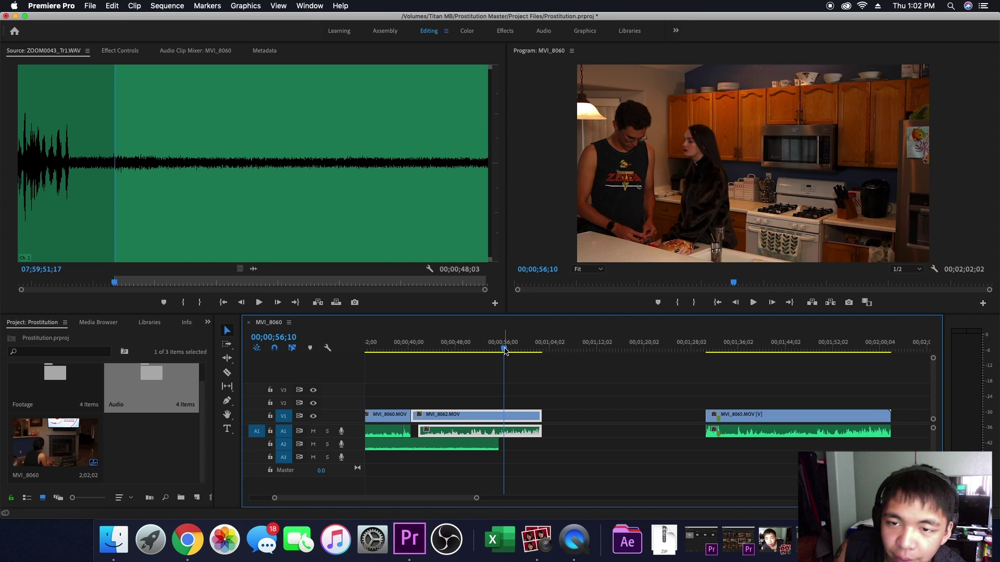
pyautogui.moveTo(505, 352); pyautogui.dragTo(781, 358)
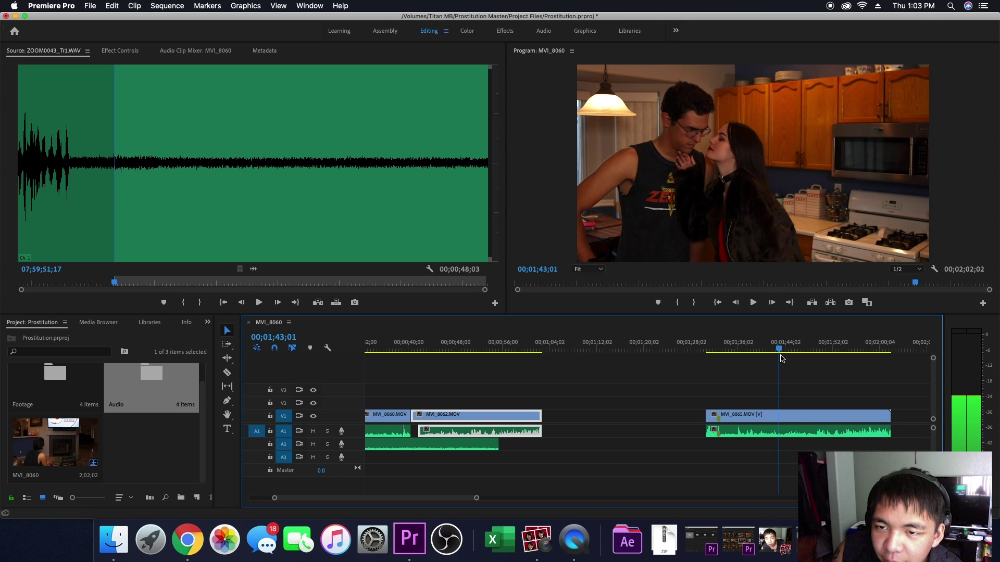
pyautogui.moveTo(781, 359); pyautogui.dragTo(782, 359)
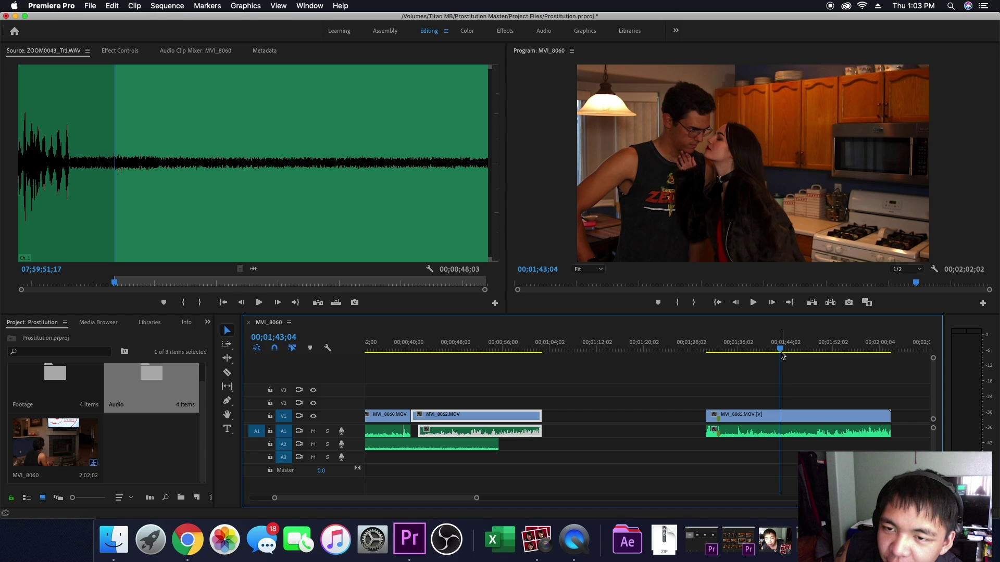
pyautogui.moveTo(781, 353); pyautogui.dragTo(443, 379)
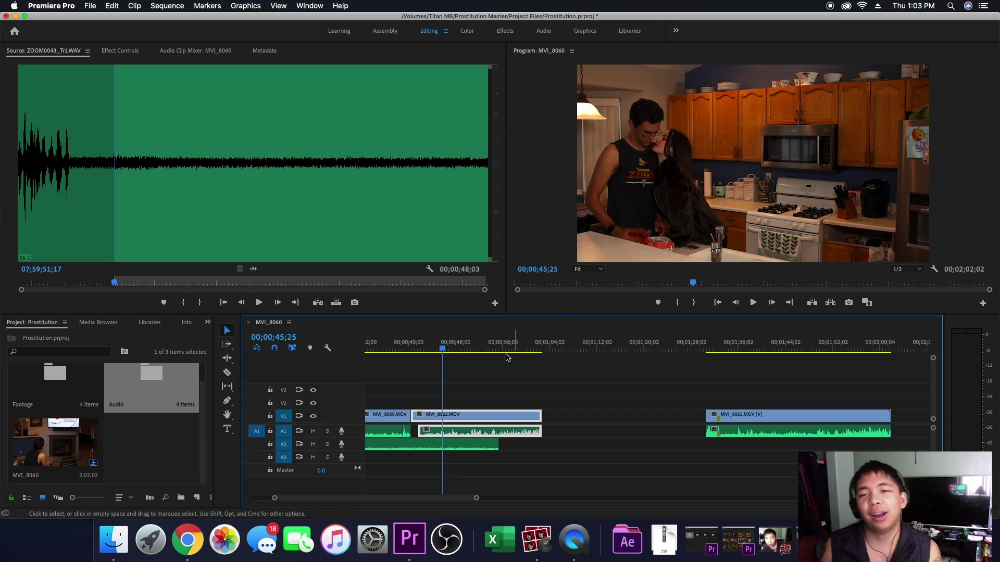
# Step: Split both the picture and the audio of MVI_8062 at 00;00;45;01, just before the couple kisses
pyautogui.moveTo(443, 351); pyautogui.dragTo(437, 355)
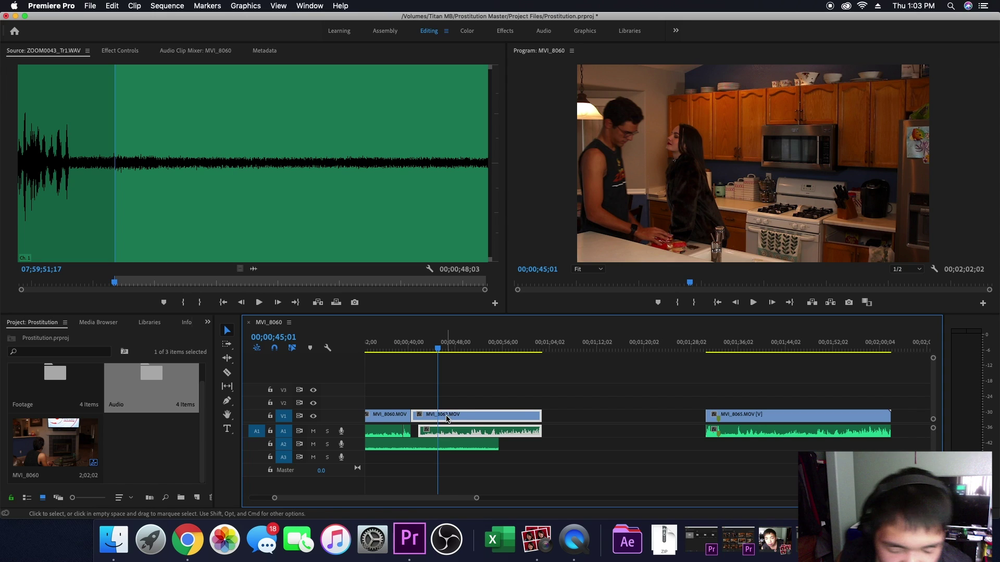
pyautogui.press('c')
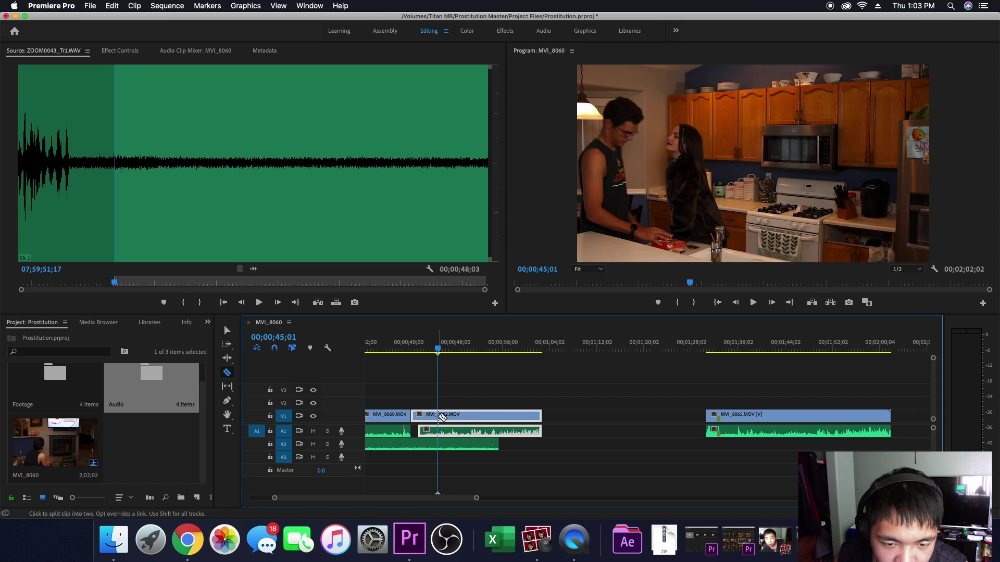
pyautogui.click(440, 415)
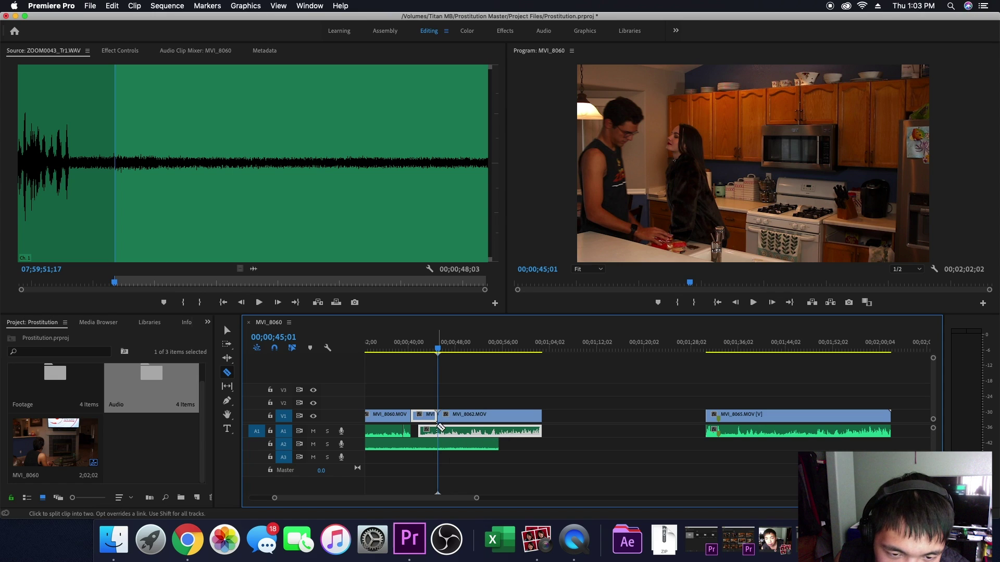
pyautogui.click(439, 431)
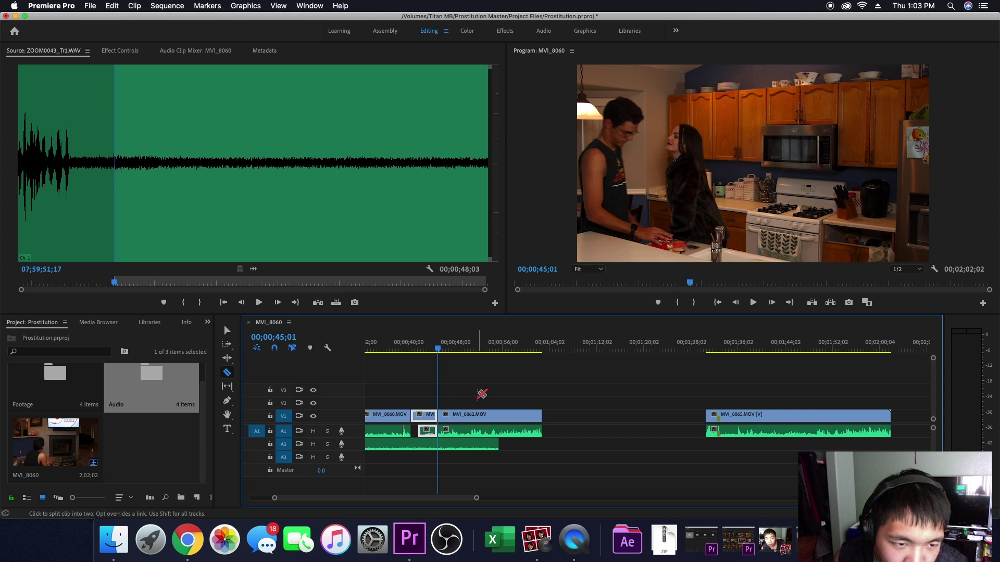
pyautogui.press('v')
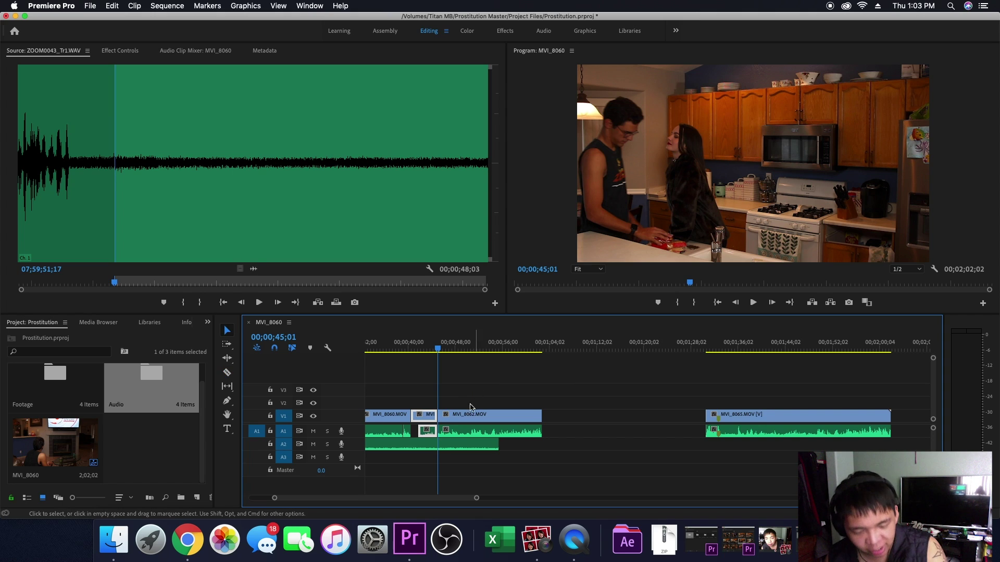
# Step: Move the split-off end of MVI_8062 away from the cut and find the matching action in MVI_8065 at 00;01;41;27
pyautogui.moveTo(469, 414); pyautogui.dragTo(653, 416)
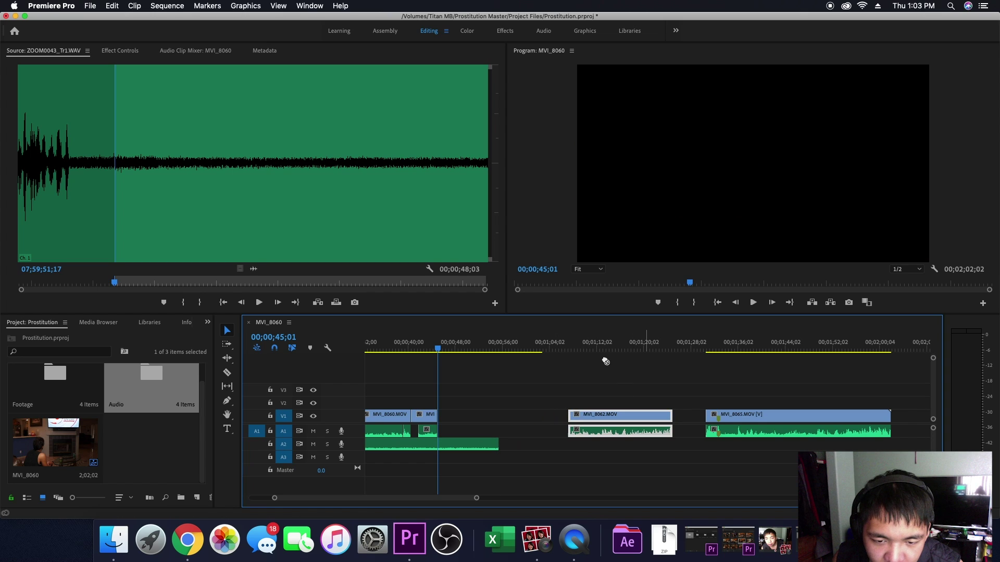
pyautogui.moveTo(734, 346)
pyautogui.mouseDown()
pyautogui.moveTo(775, 344)
pyautogui.moveTo(705, 350)
pyautogui.moveTo(741, 353)
pyautogui.mouseUp()
pyautogui.moveTo(753, 347); pyautogui.dragTo(753, 347)
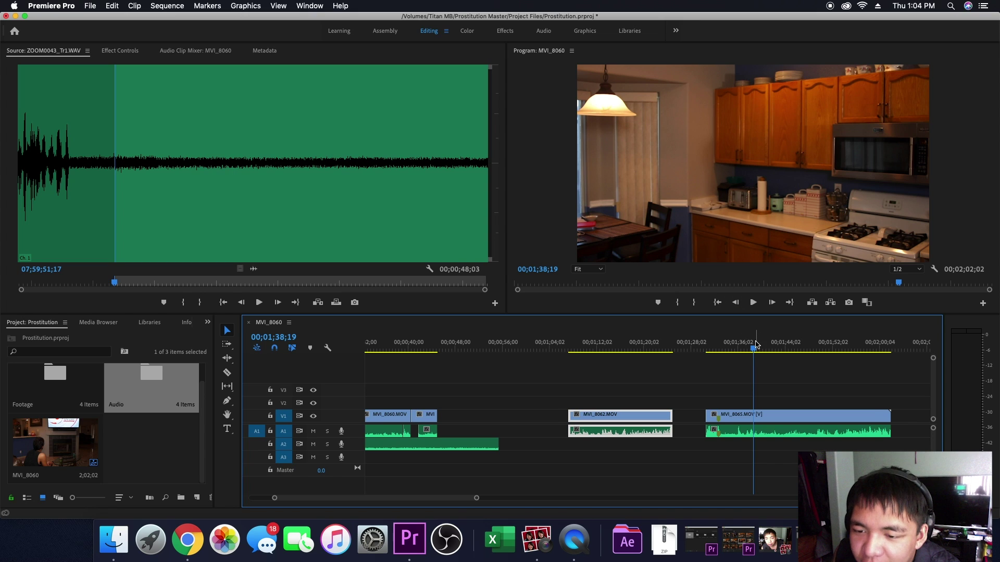
pyautogui.moveTo(754, 351); pyautogui.dragTo(773, 351)
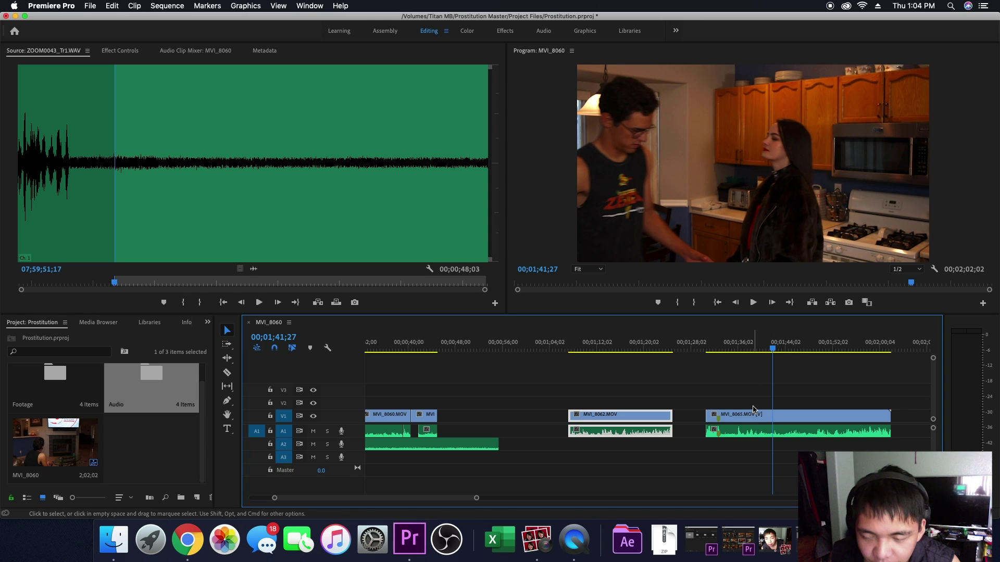
# Step: Move the external Zoom audio down to track A3 and split MVI_8065's picture and audio at 00;01;41;27
pyautogui.moveTo(408, 446); pyautogui.dragTo(409, 457)
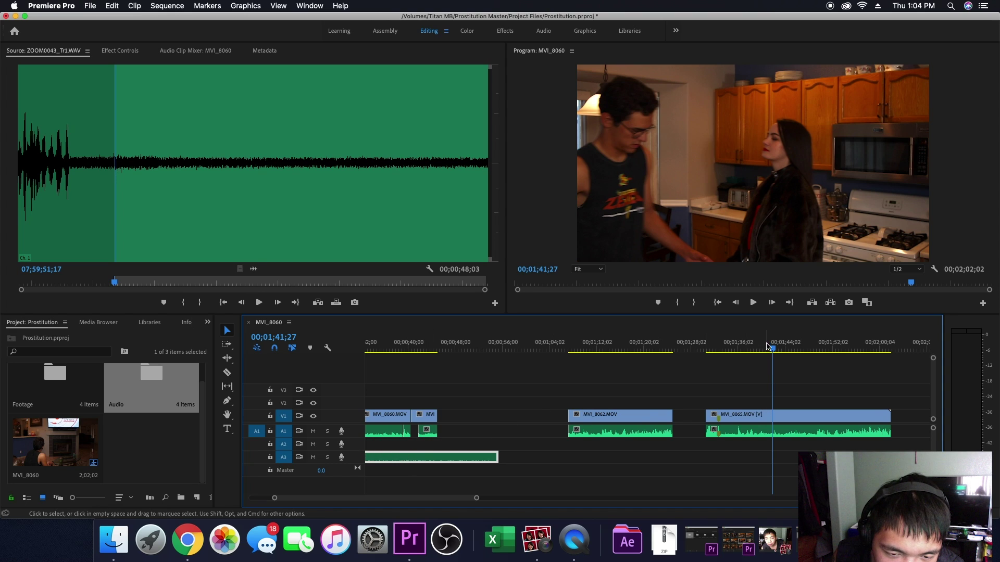
pyautogui.press('c')
pyautogui.click(774, 416)
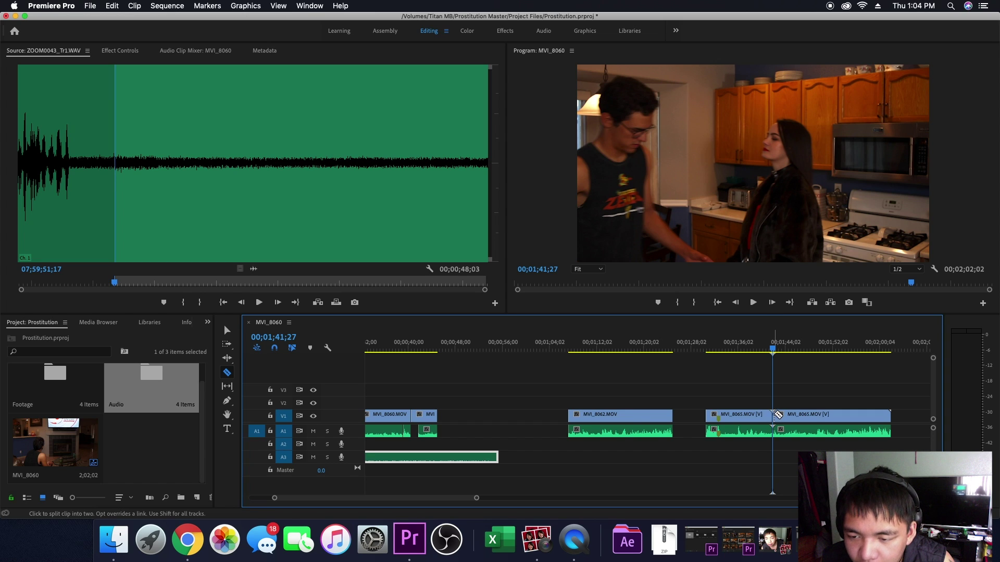
pyautogui.press('v')
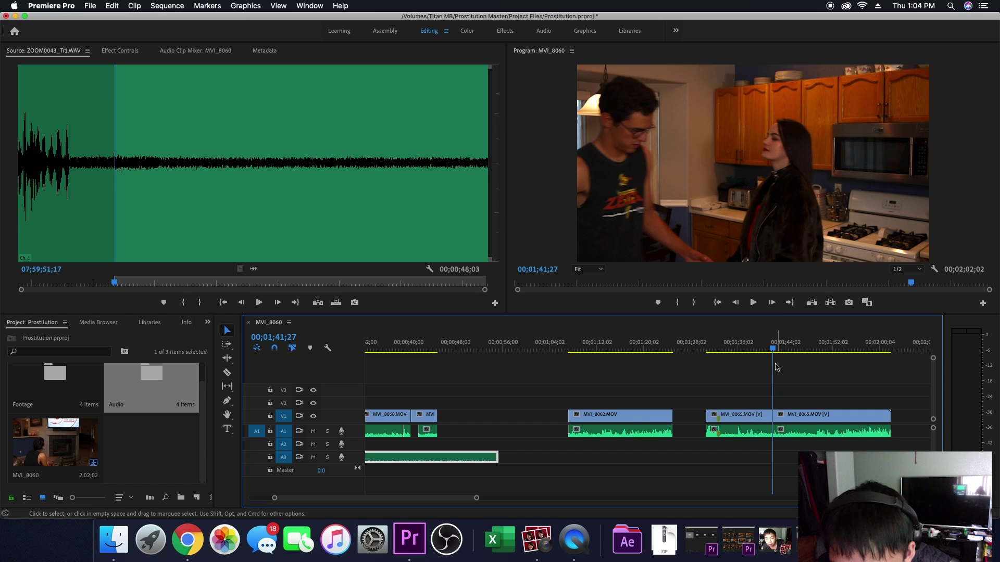
# Step: Place the second part of MVI_8065 directly after the short MVI_8062 clip at 00;00;45;01 and play the new cut
pyautogui.moveTo(773, 352); pyautogui.dragTo(798, 351)
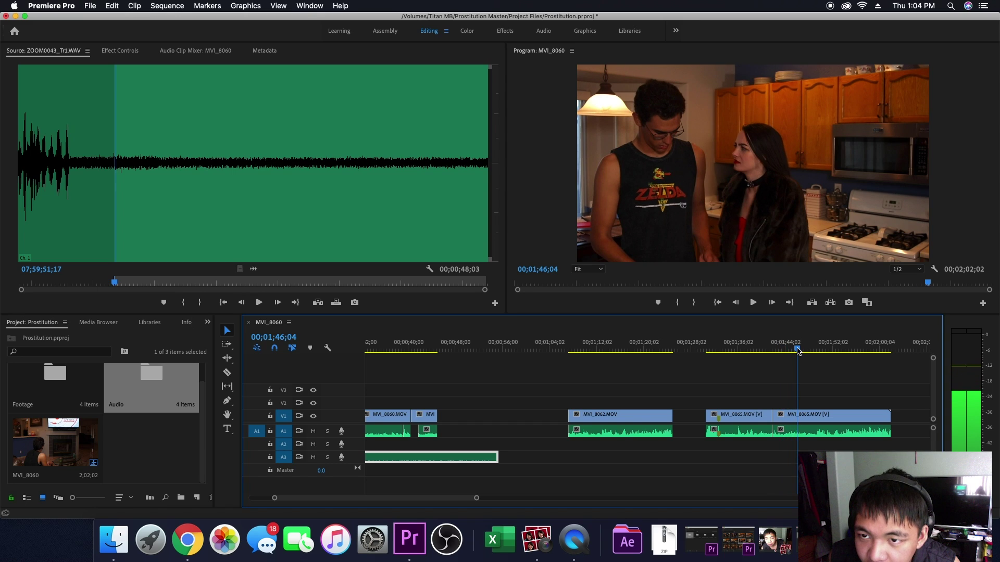
pyautogui.moveTo(822, 416); pyautogui.dragTo(485, 430)
pyautogui.click(422, 347)
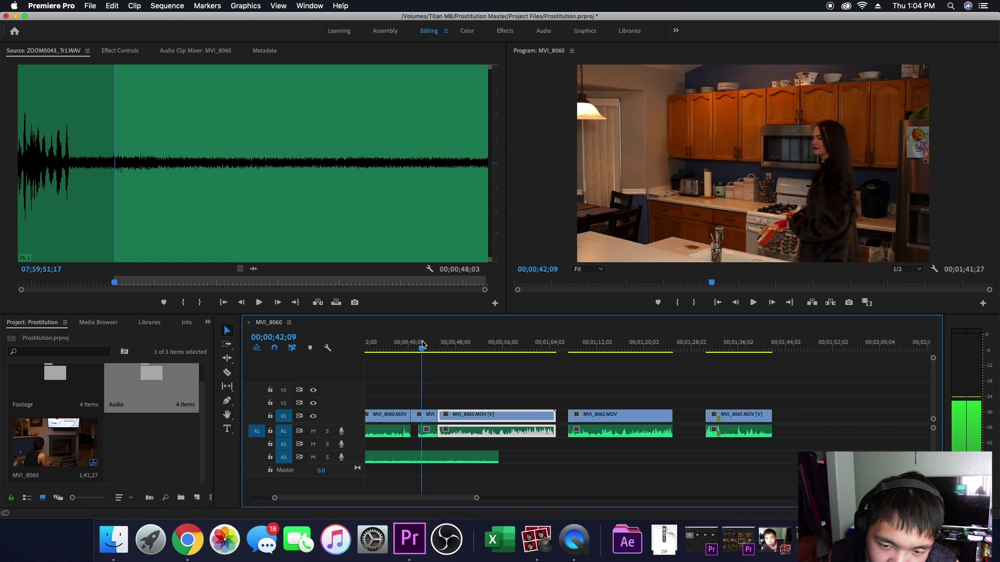
pyautogui.press('space')
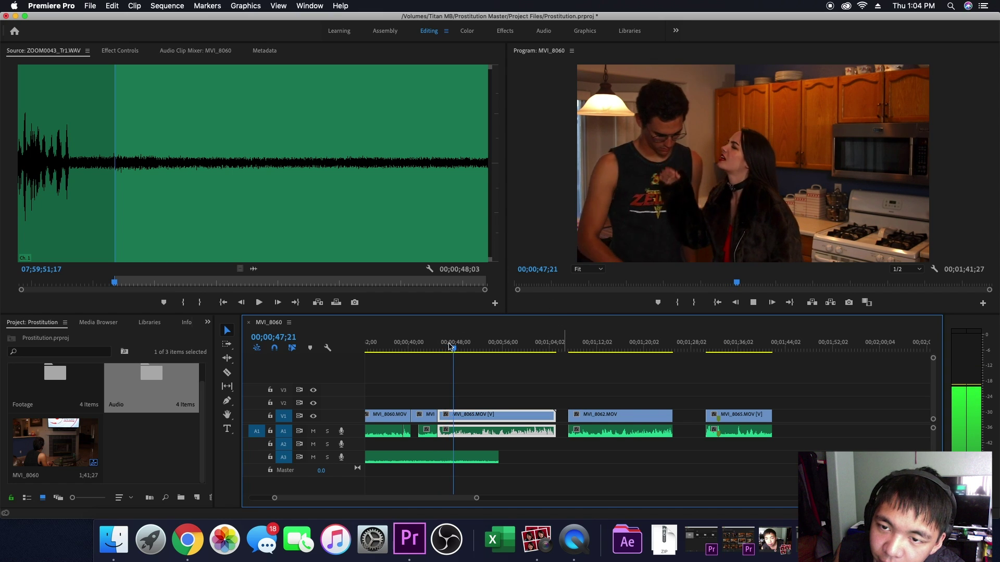
# Step: Play and scrub across the MVI_8062 to MVI_8065 cut and through MVI_8065 to check the kiss continuity and the action
pyautogui.moveTo(451, 346); pyautogui.dragTo(436, 355)
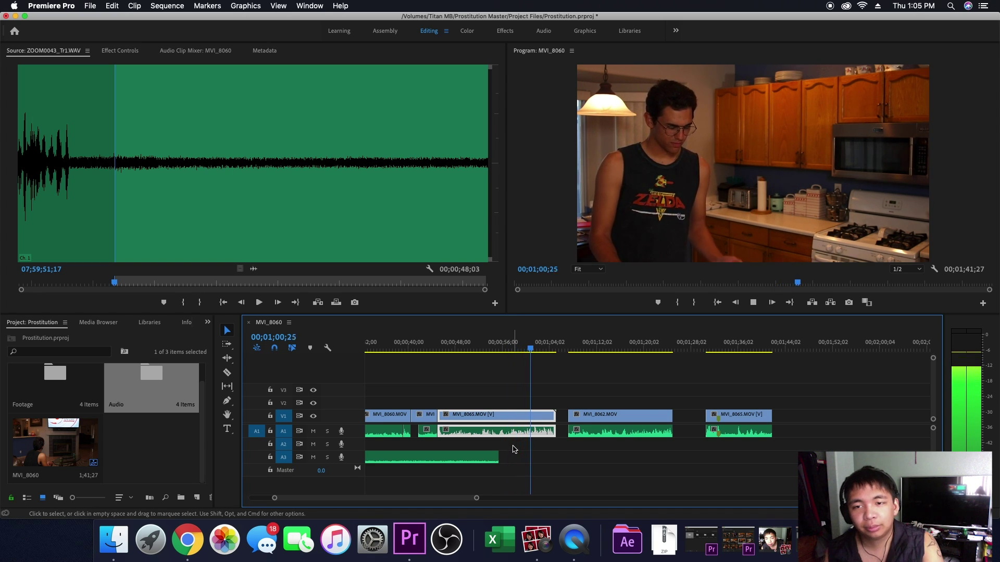
pyautogui.moveTo(536, 349)
pyautogui.mouseDown()
pyautogui.moveTo(485, 358)
pyautogui.moveTo(540, 366)
pyautogui.mouseUp()
pyautogui.press('space')
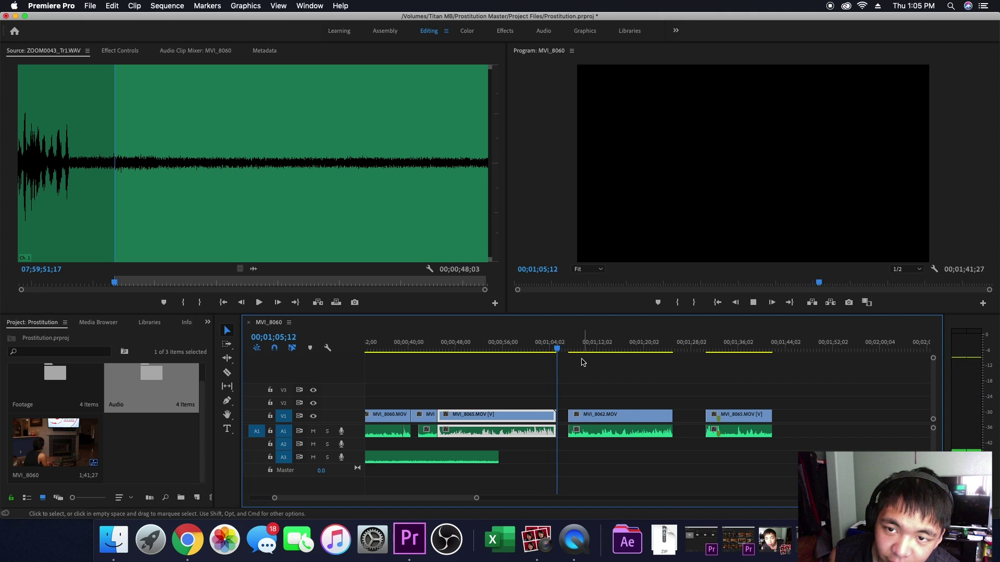
pyautogui.moveTo(565, 355); pyautogui.dragTo(436, 376)
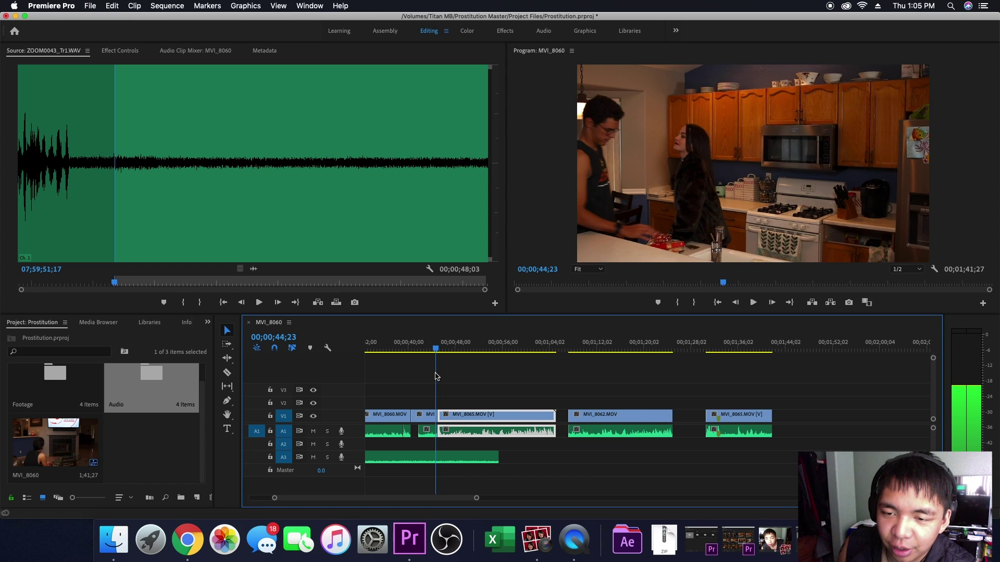
pyautogui.moveTo(435, 374); pyautogui.dragTo(433, 352)
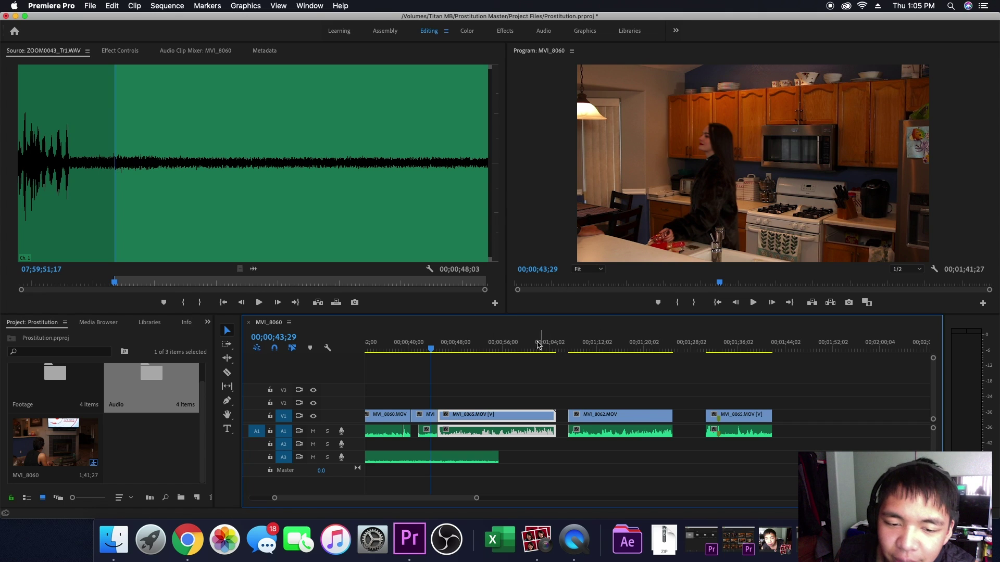
pyautogui.moveTo(433, 350); pyautogui.dragTo(461, 349)
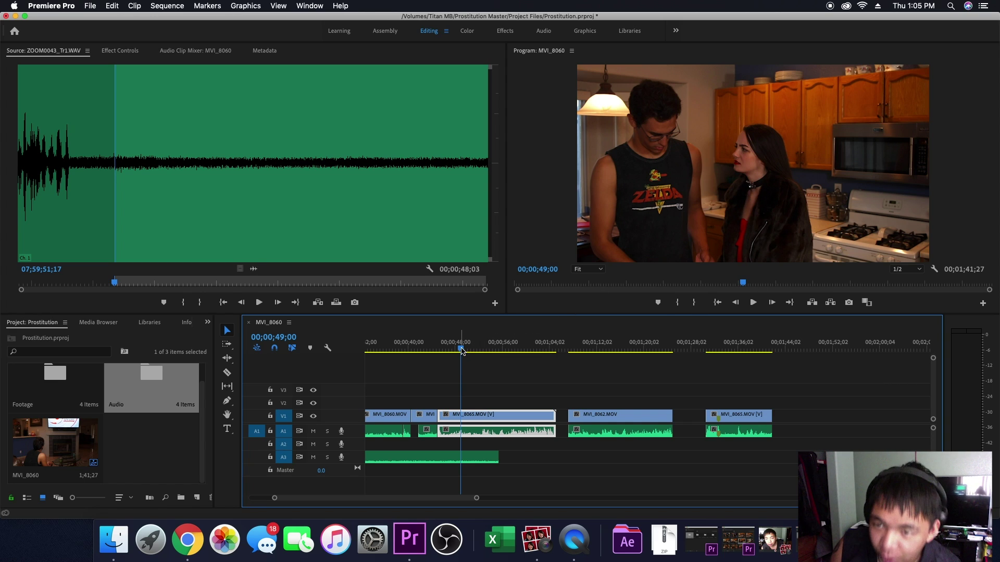
pyautogui.press('space')
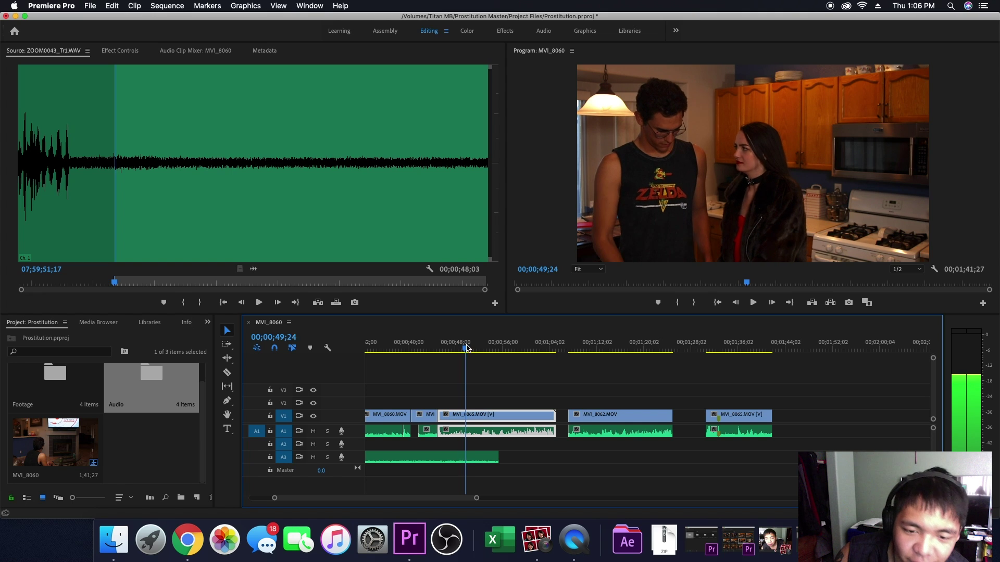
pyautogui.moveTo(473, 343); pyautogui.dragTo(445, 349)
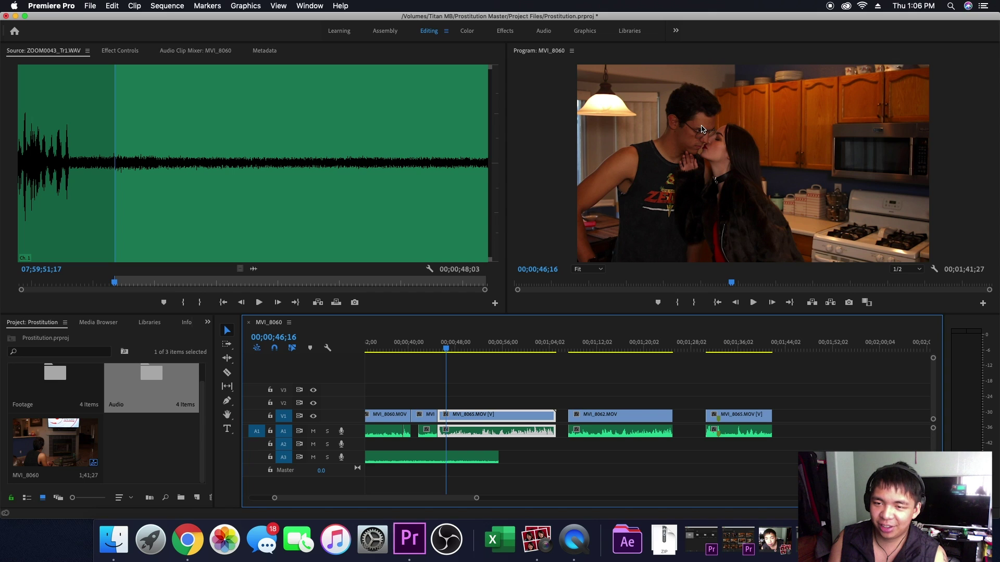
pyautogui.moveTo(447, 352); pyautogui.dragTo(552, 356)
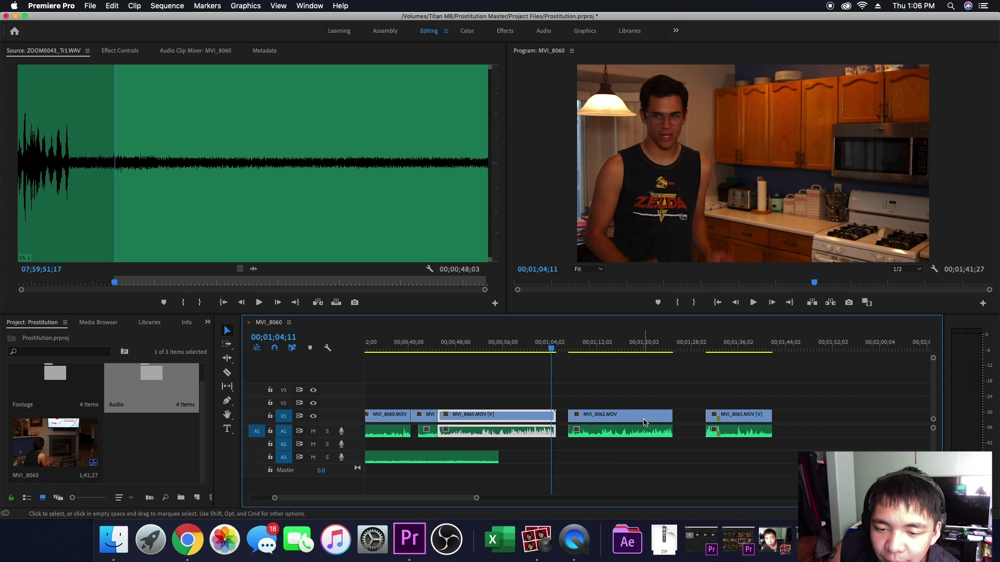
# Step: Delete the leftover MVI_8062 and MVI_8065 pieces at the end of the timeline and recheck the remaining MVI_8065 clip
pyautogui.moveTo(618, 391); pyautogui.dragTo(748, 461)
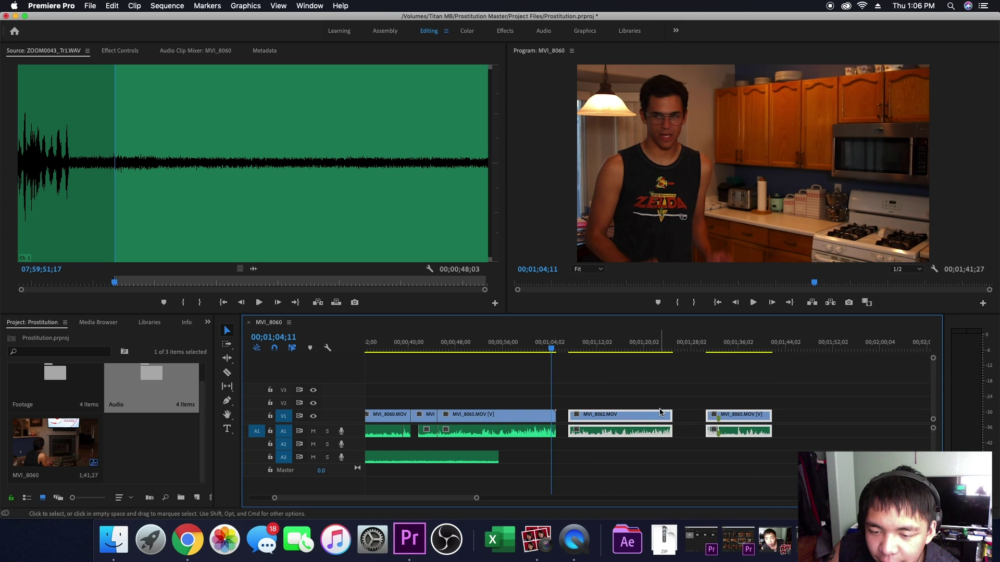
pyautogui.moveTo(613, 396); pyautogui.dragTo(778, 468)
pyautogui.press('Delete')
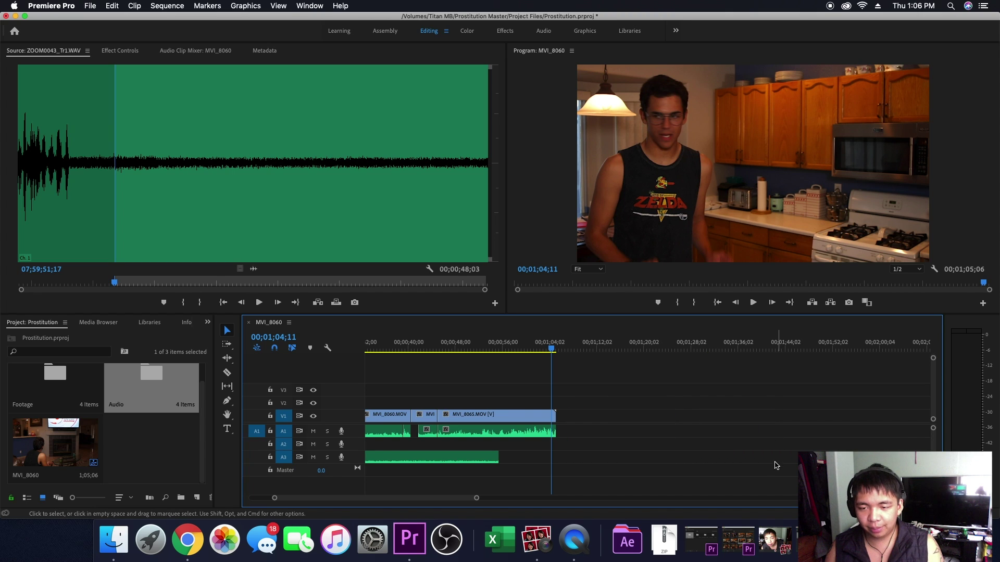
pyautogui.click(533, 352)
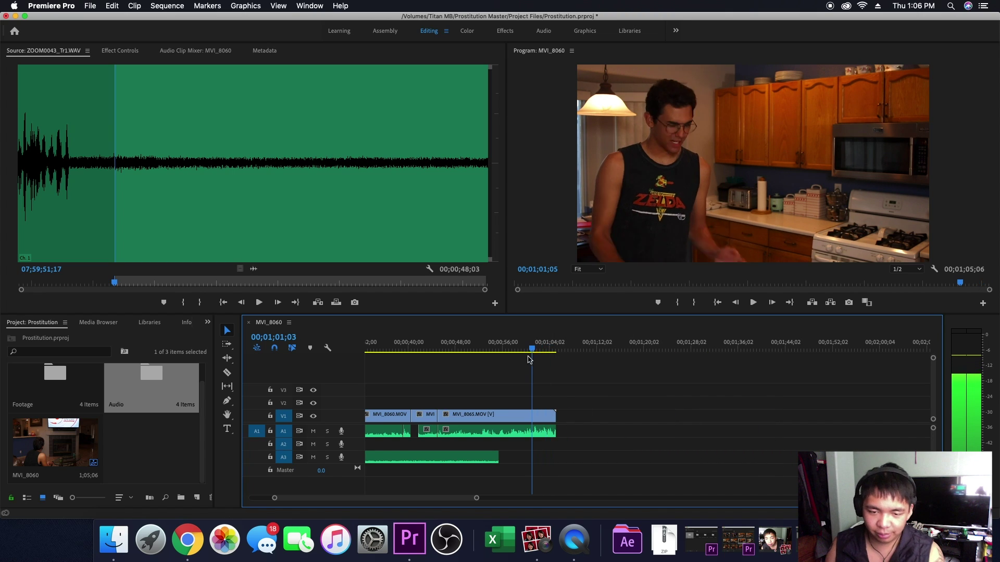
pyautogui.click(465, 347)
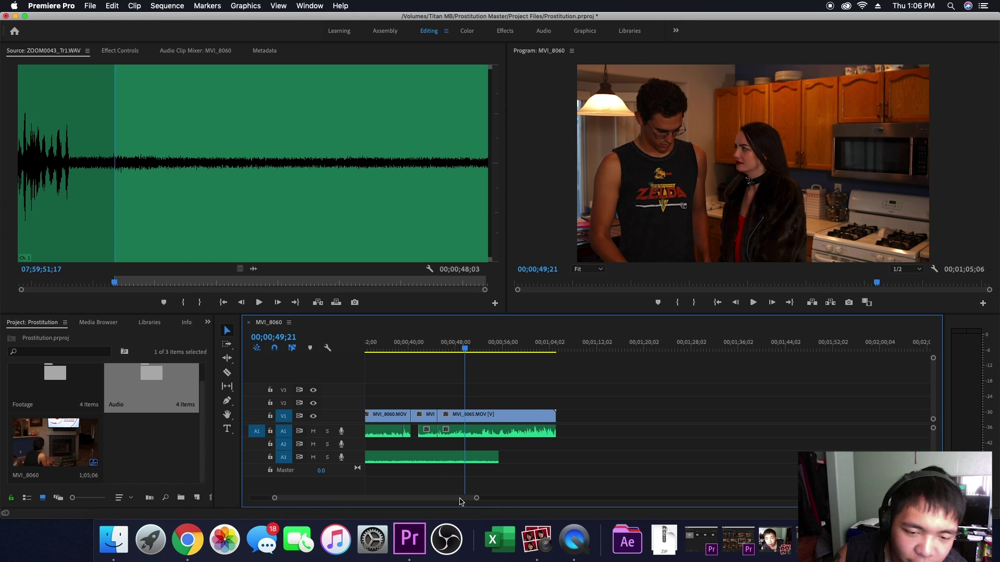
# Step: Load MVI_8066 from the Day 4 bin inside Footage into the Source monitor and put both bin windows away
pyautogui.hscroll(-5, 500, 459)
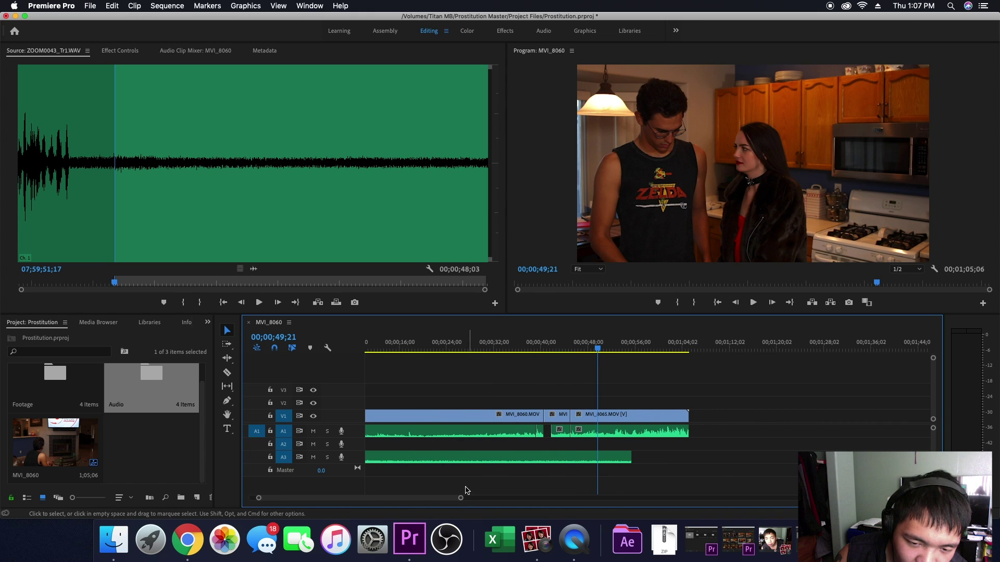
pyautogui.moveTo(452, 498); pyautogui.dragTo(474, 502)
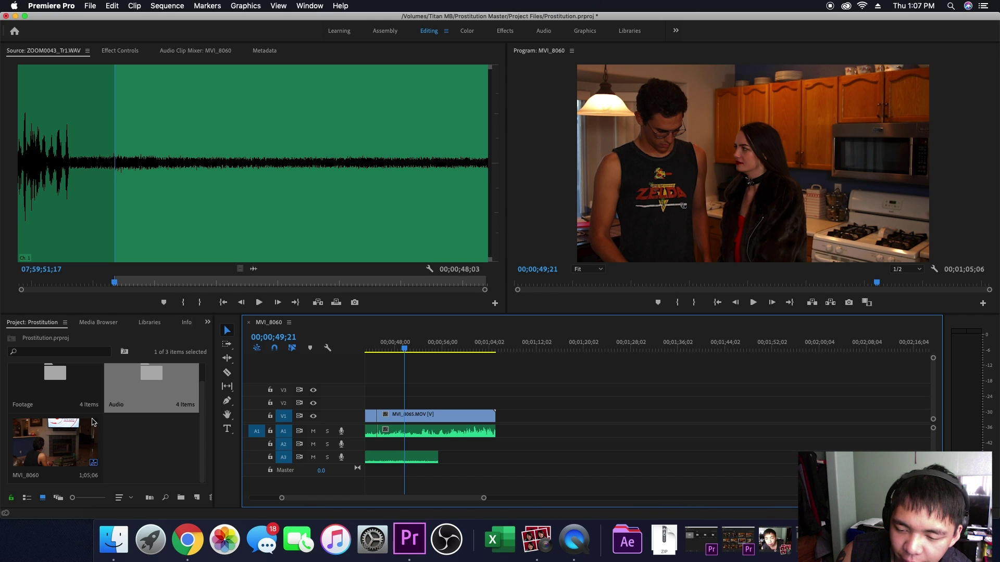
pyautogui.scroll(2, 182, 396)
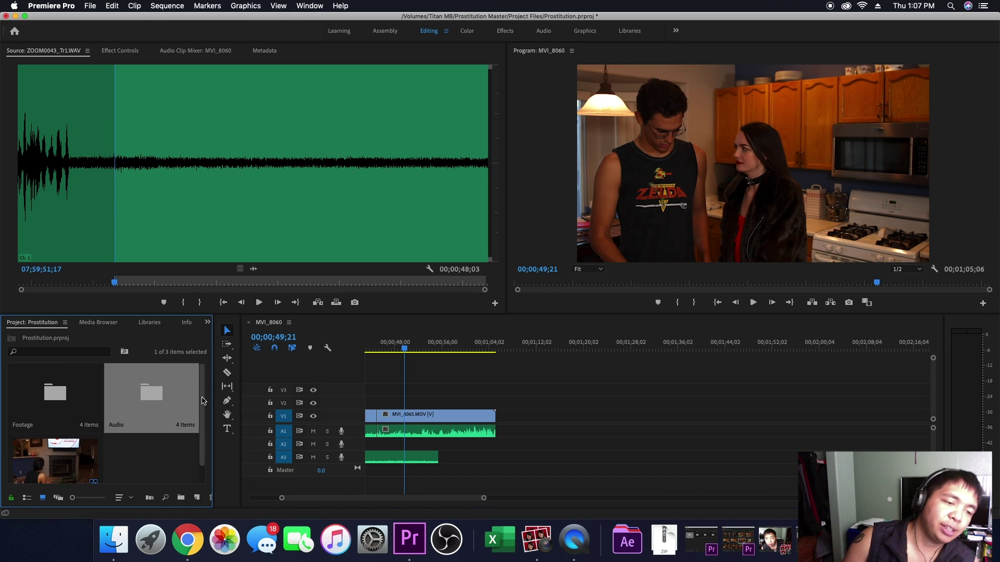
pyautogui.doubleClick(61, 404)
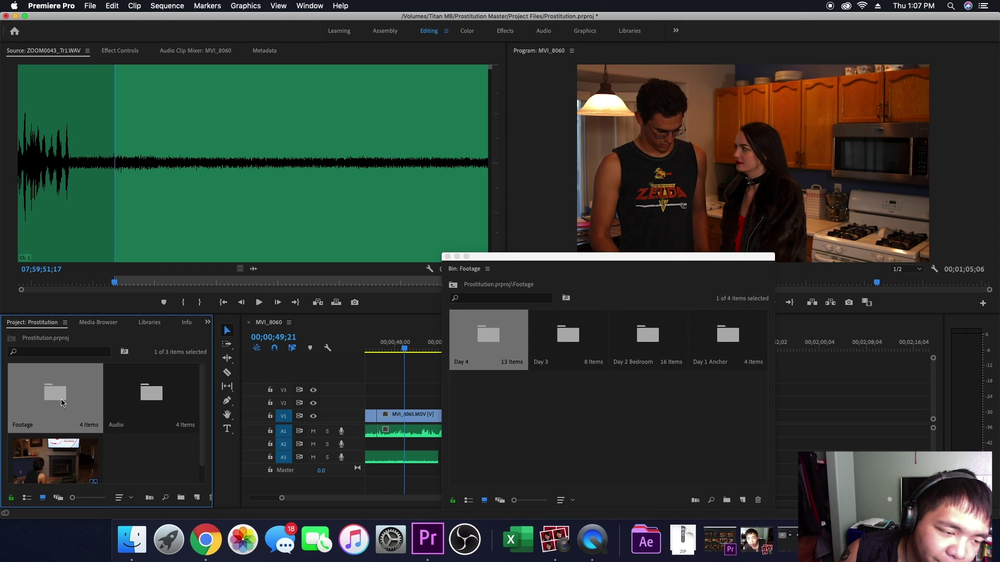
pyautogui.moveTo(556, 257); pyautogui.dragTo(413, 215)
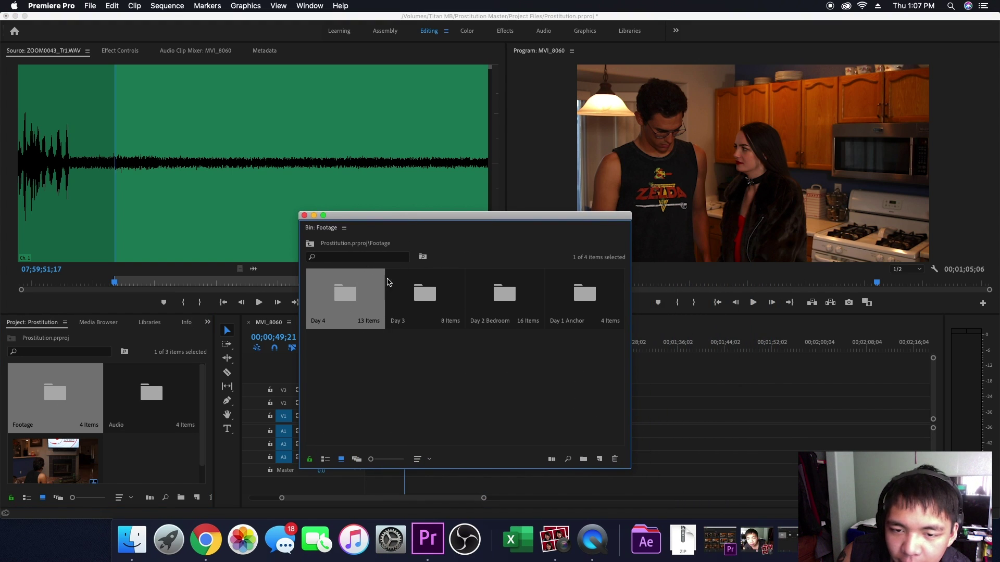
pyautogui.doubleClick(344, 298)
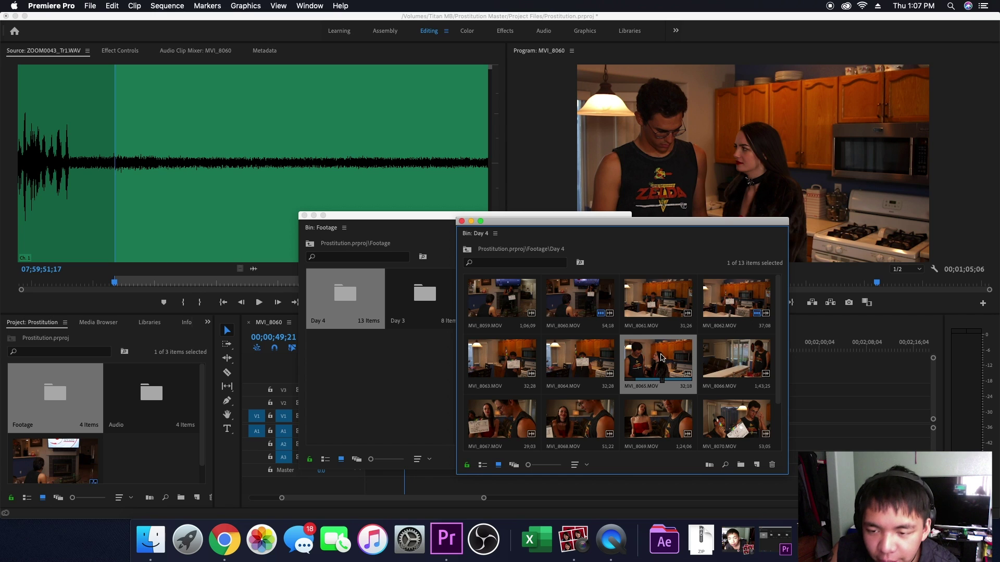
pyautogui.click(730, 357)
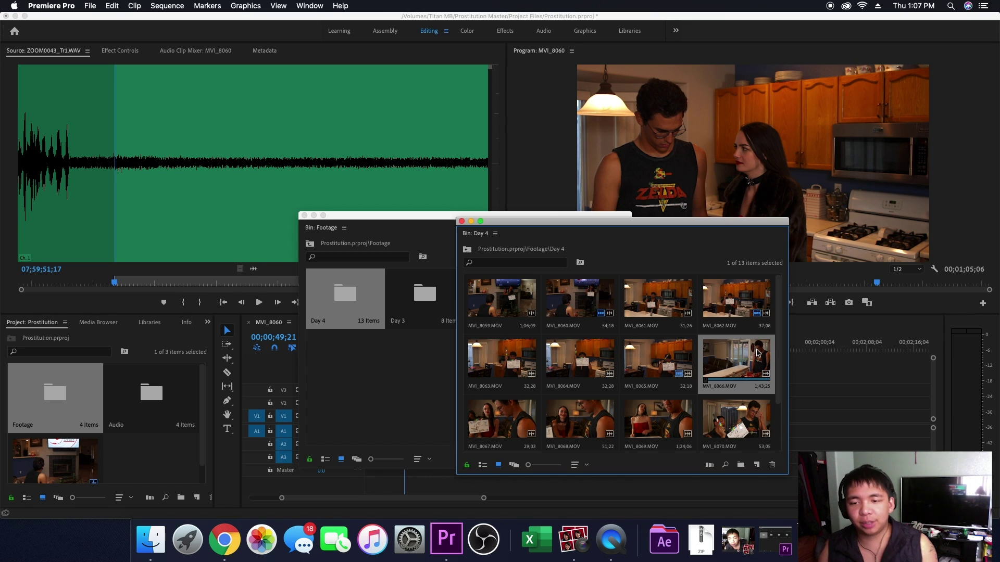
pyautogui.doubleClick(732, 357)
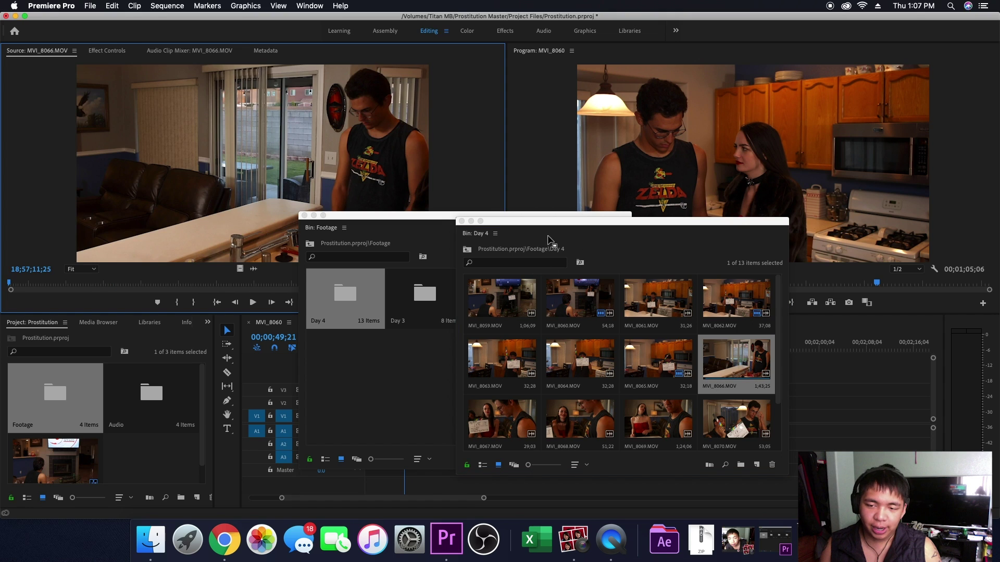
pyautogui.click(471, 221)
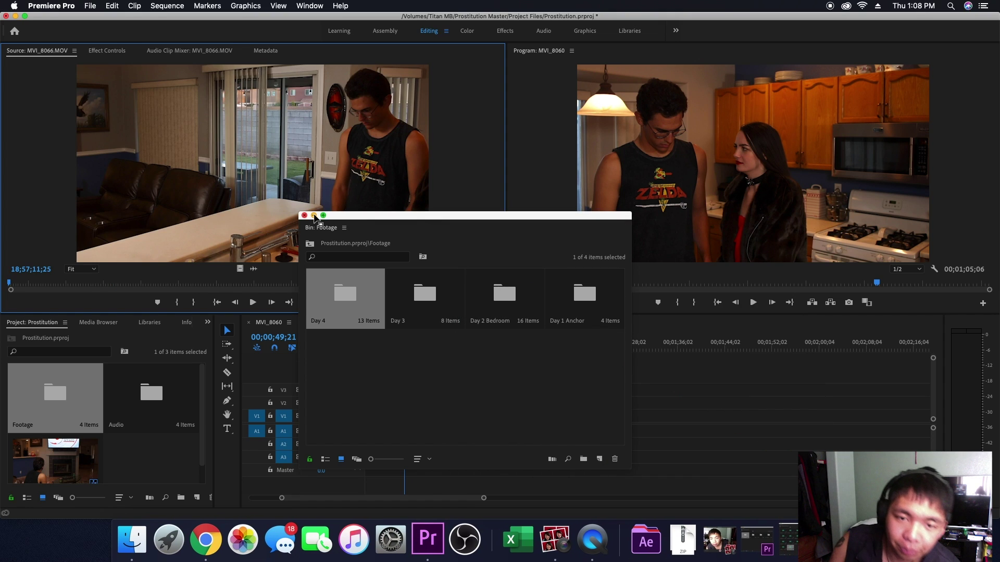
pyautogui.click(314, 215)
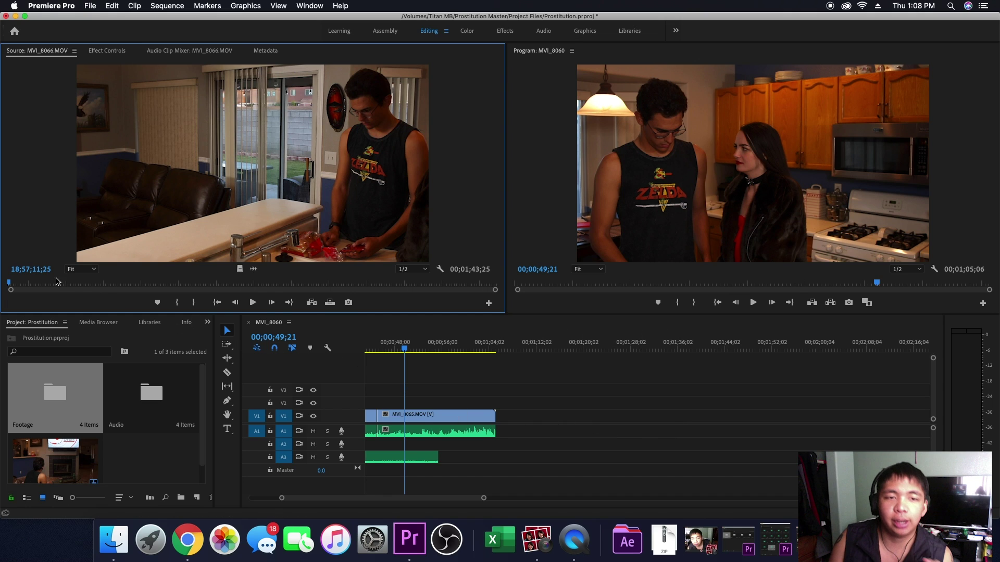
# Step: Play the start of MVI_8066 in the Source monitor from its first frame up to the slate
pyautogui.press('space')
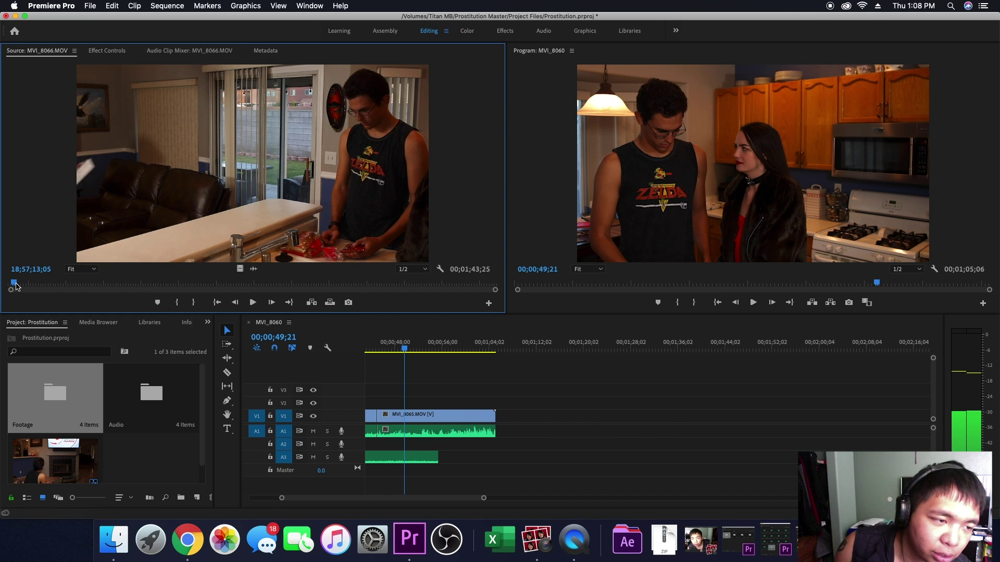
pyautogui.click(11, 286)
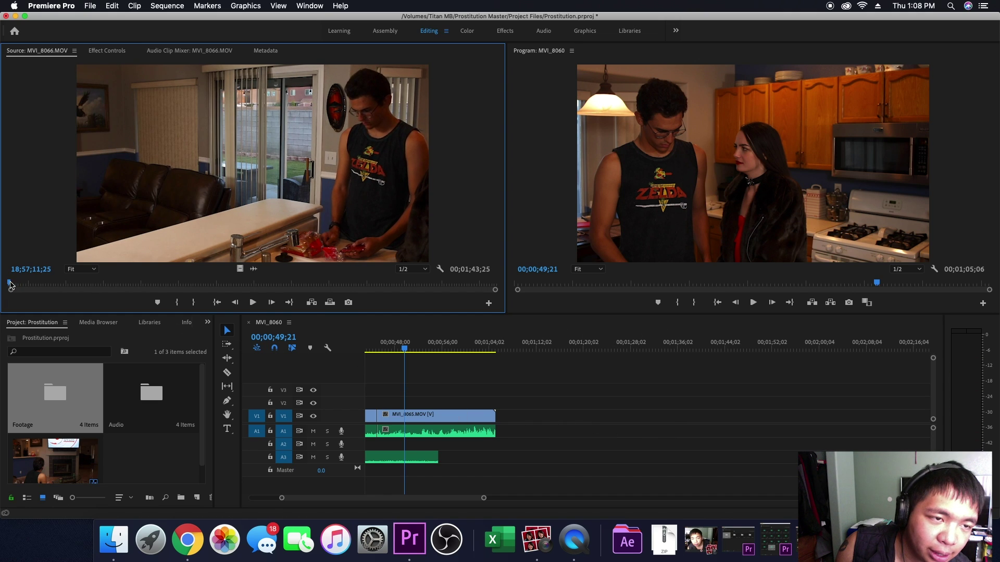
pyautogui.press('space')
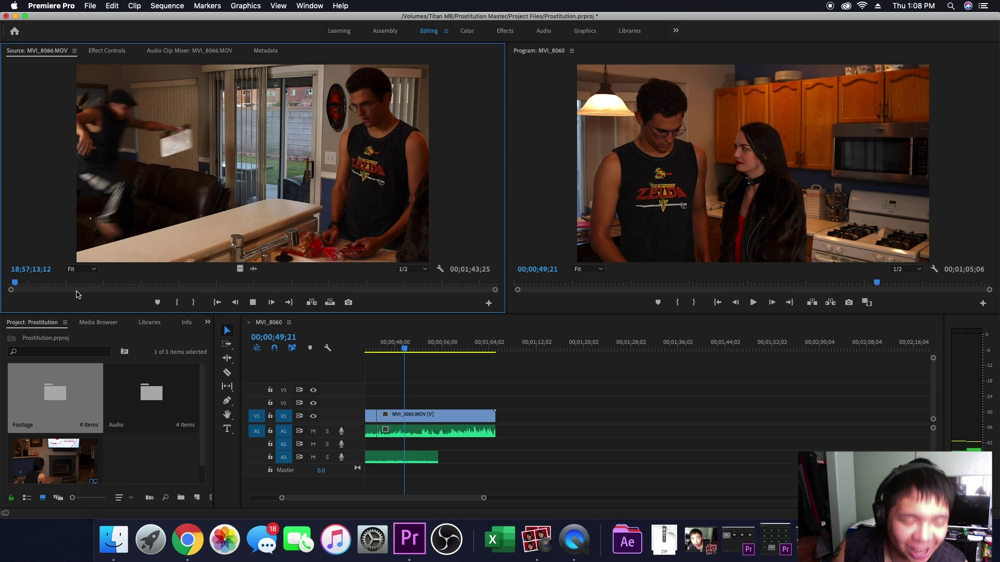
pyautogui.press('space')
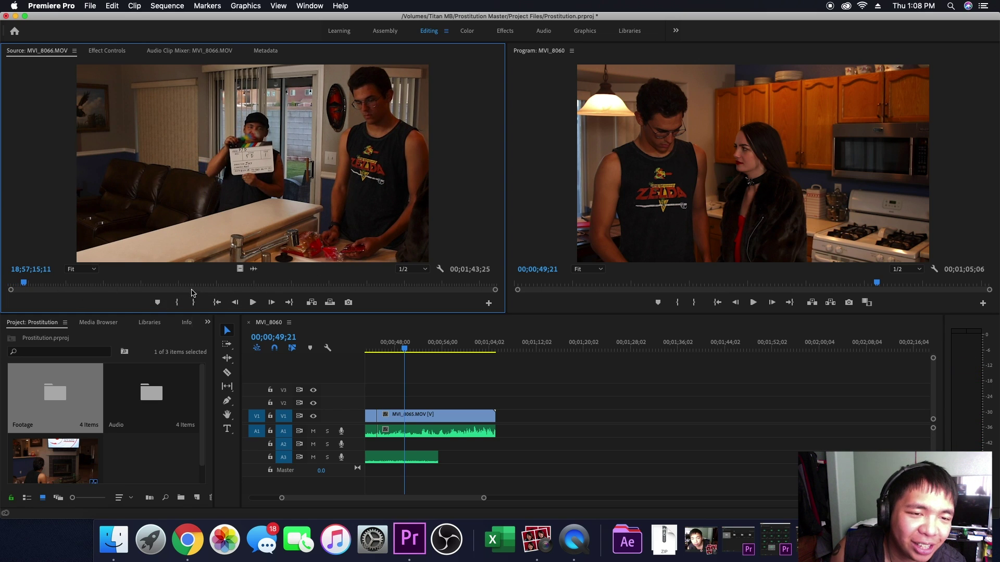
# Step: Play around the slate clap in MVI_8066 and set the In point at 18;57;16;01, just before the clap
pyautogui.moveTo(24, 286)
pyautogui.mouseDown()
pyautogui.moveTo(14, 286)
pyautogui.moveTo(27, 287)
pyautogui.mouseUp()
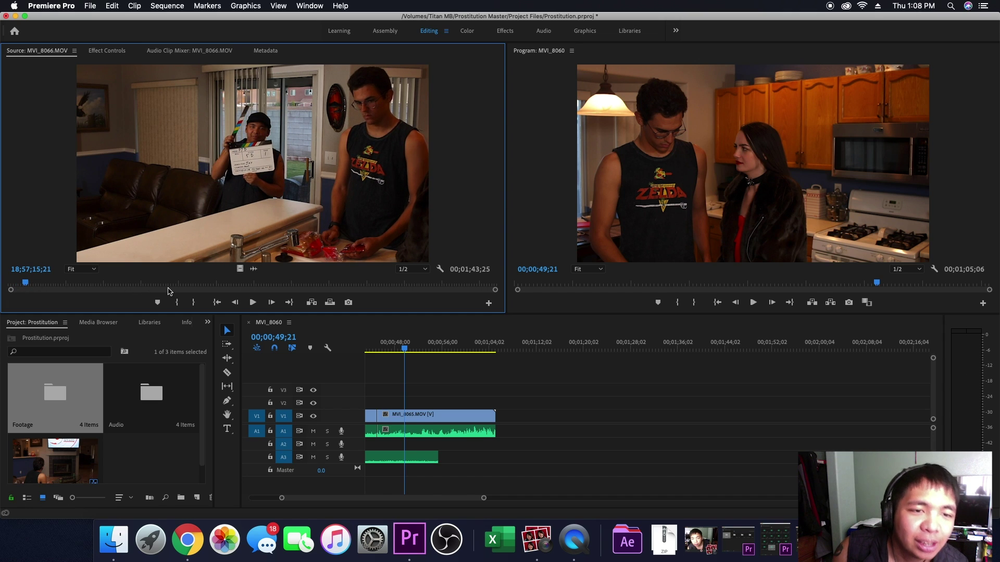
pyautogui.press('space')
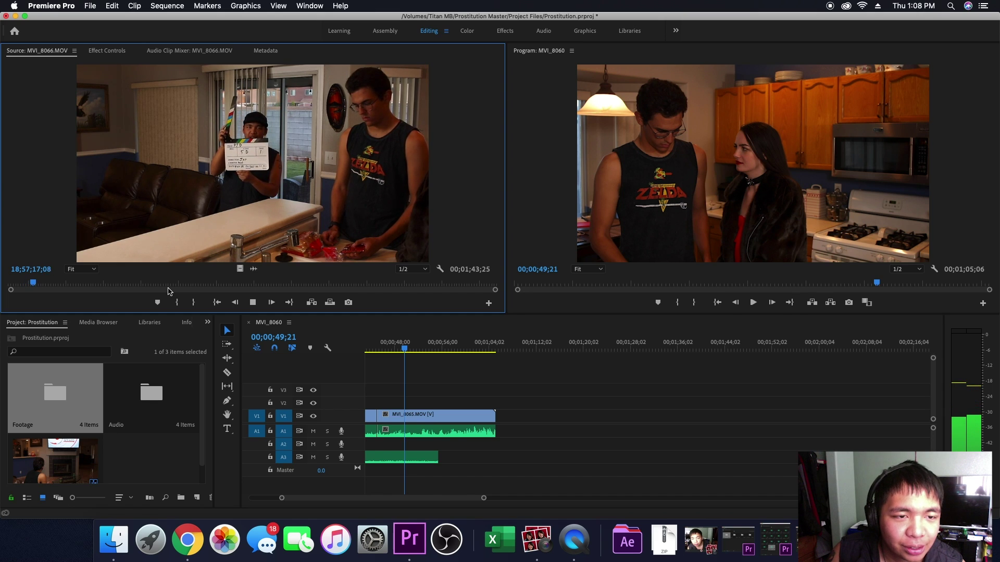
pyautogui.press('space')
pyautogui.moveTo(37, 285); pyautogui.dragTo(25, 286)
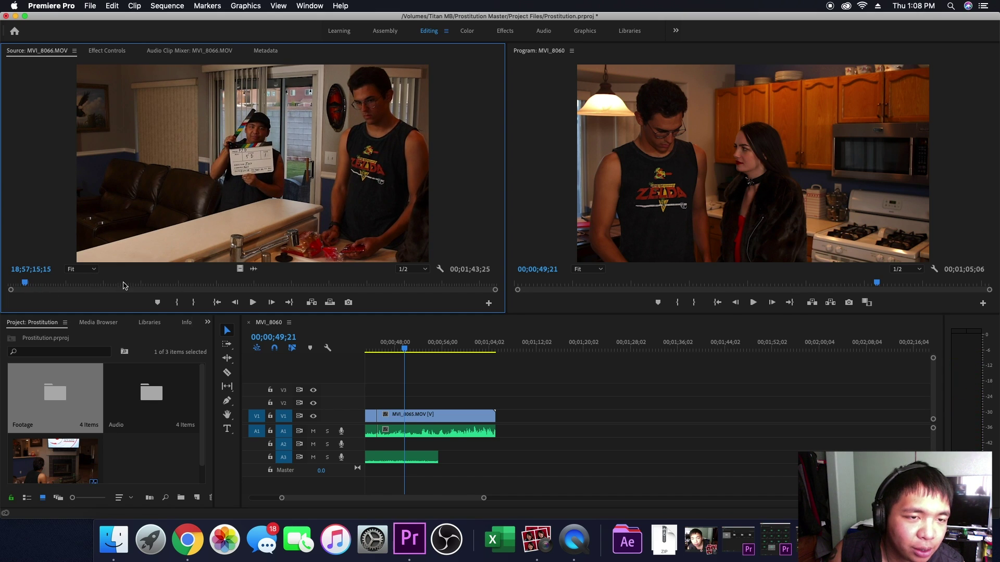
pyautogui.press('space')
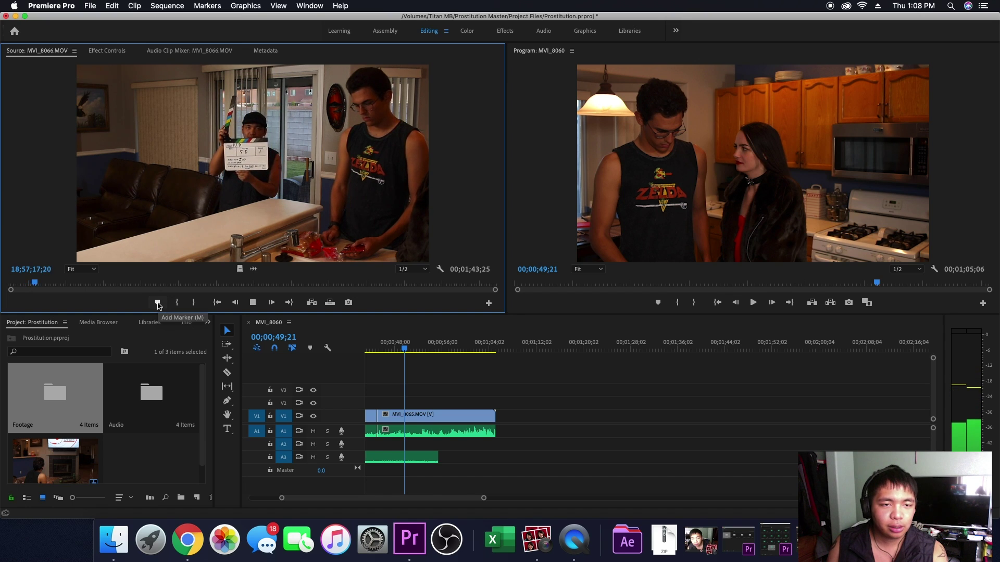
pyautogui.press('space')
pyautogui.moveTo(33, 285); pyautogui.dragTo(29, 286)
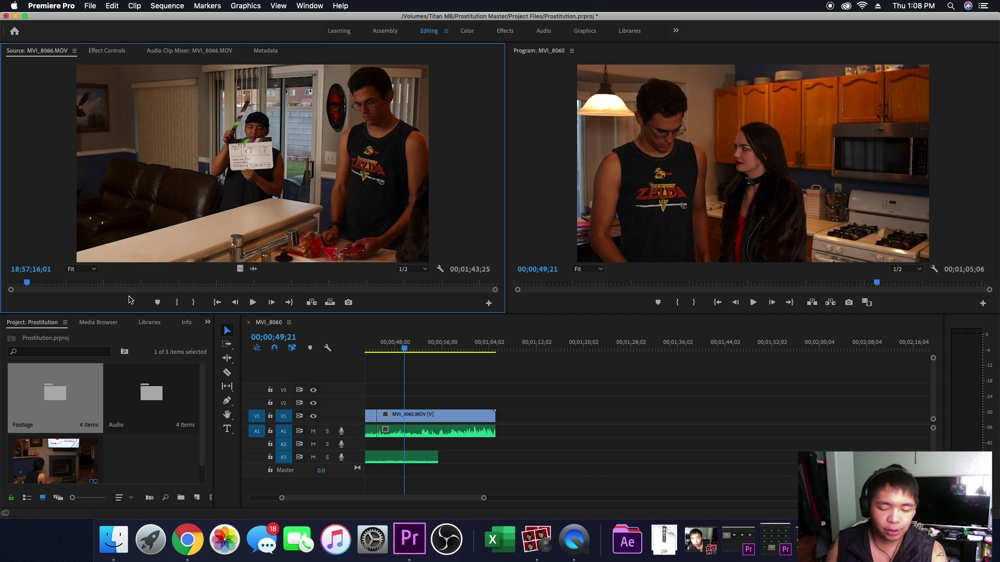
pyautogui.press('i')
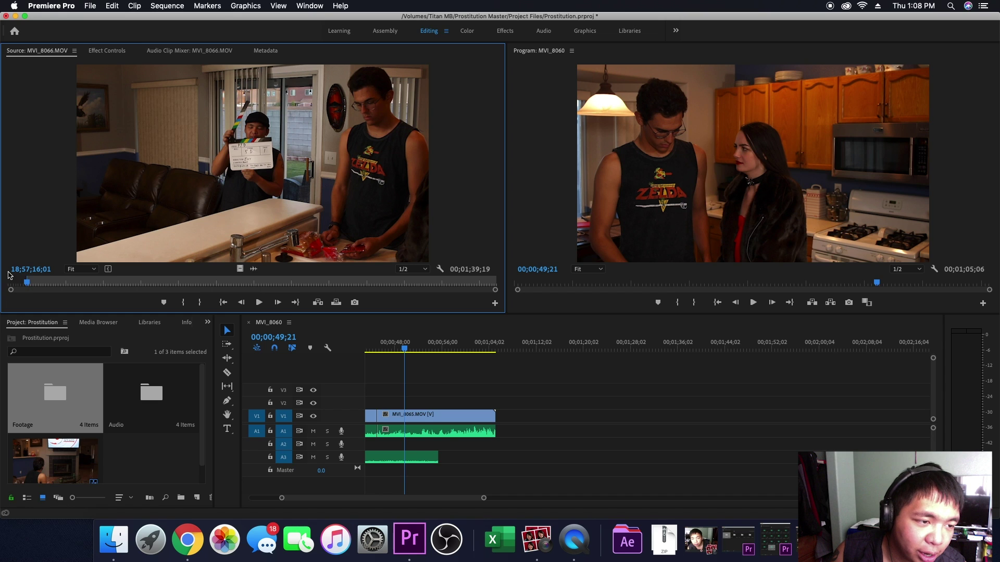
# Step: Set the MVI_8066 Out point at 18;58;51;11 and place the marked clip on V1 and A1 after MVI_8065, leaving a short gap
pyautogui.moveTo(27, 285); pyautogui.dragTo(441, 286)
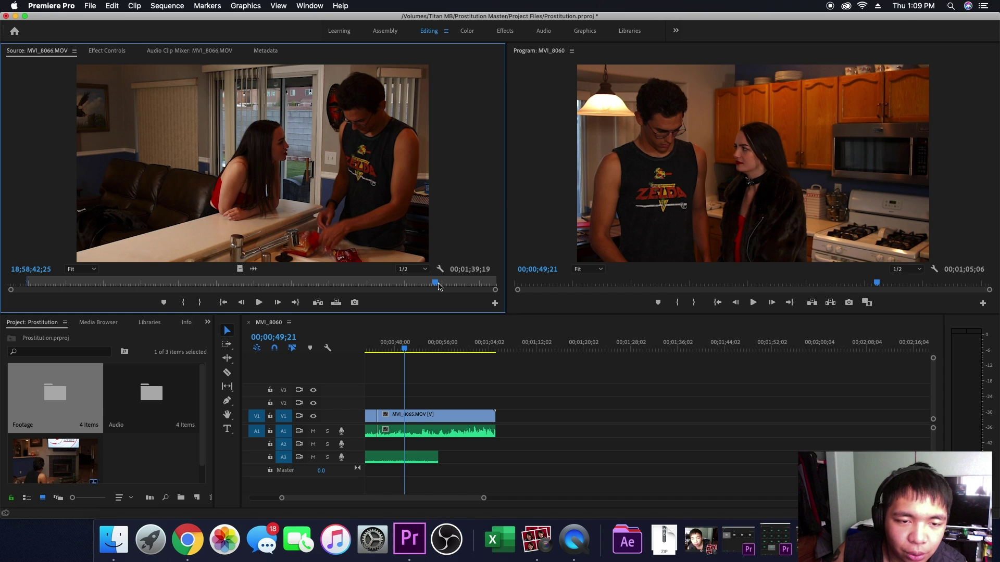
pyautogui.moveTo(435, 286)
pyautogui.mouseDown()
pyautogui.moveTo(483, 288)
pyautogui.moveTo(449, 287)
pyautogui.mouseUp()
pyautogui.press('space')
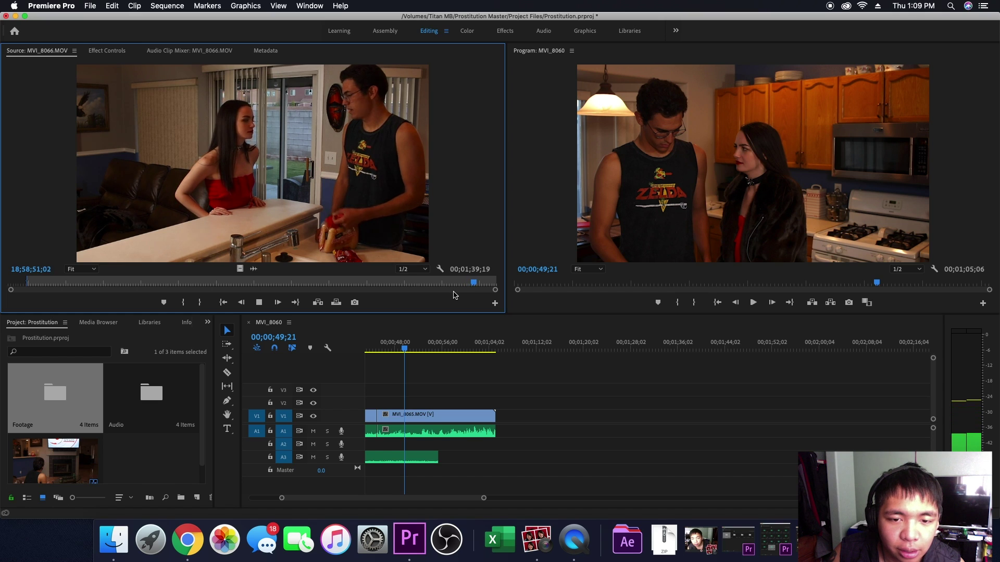
pyautogui.press('space')
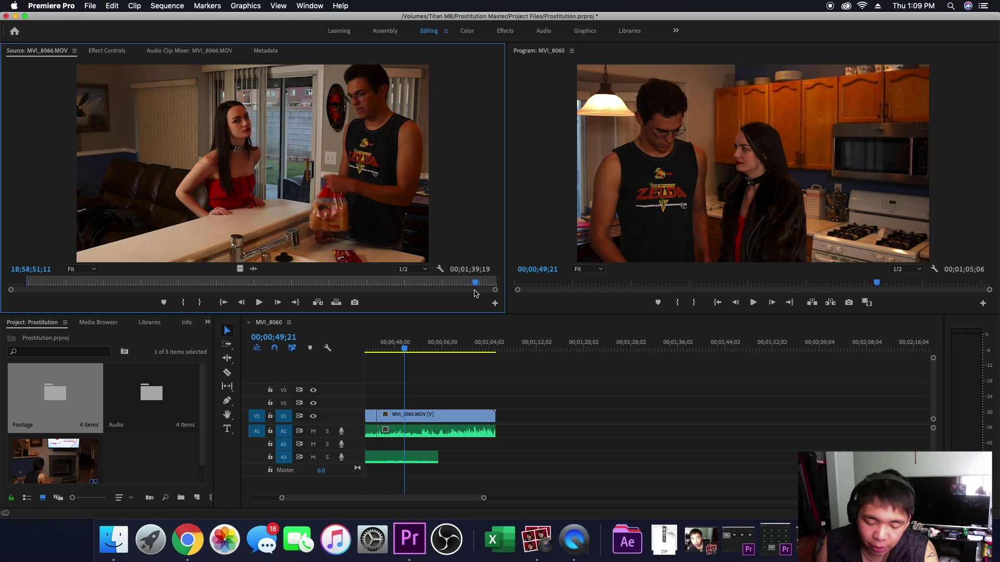
pyautogui.press('o')
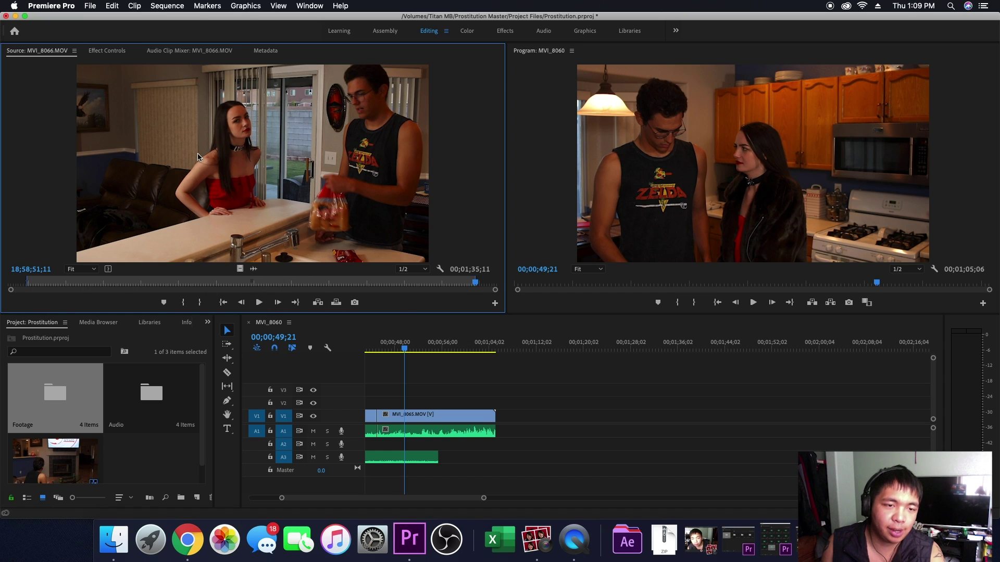
pyautogui.moveTo(267, 192); pyautogui.dragTo(520, 421)
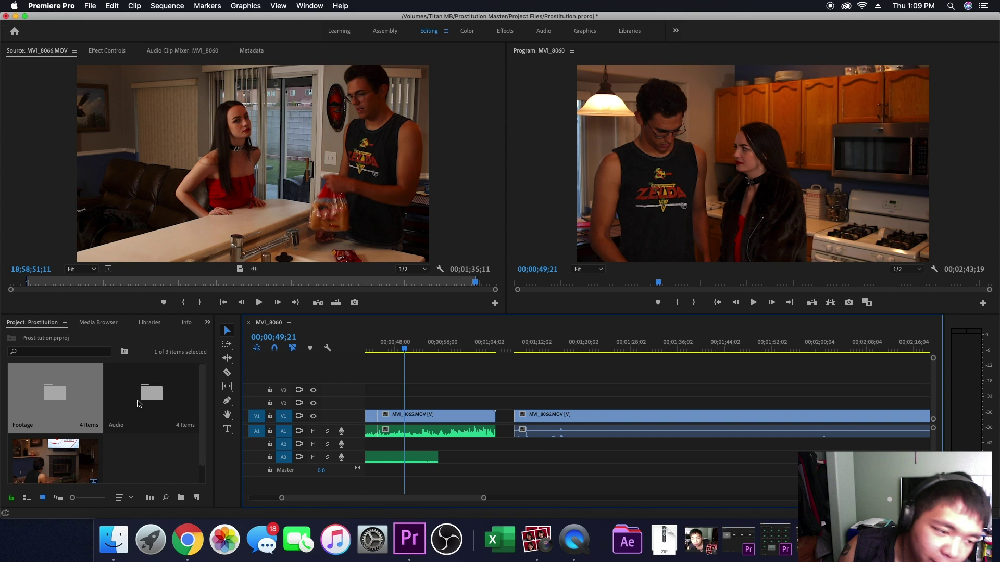
# Step: Open the Day 4 bin inside Audio and compare it with the Footage Day 4 bin to find the recording for MVI_8066
pyautogui.doubleClick(151, 395)
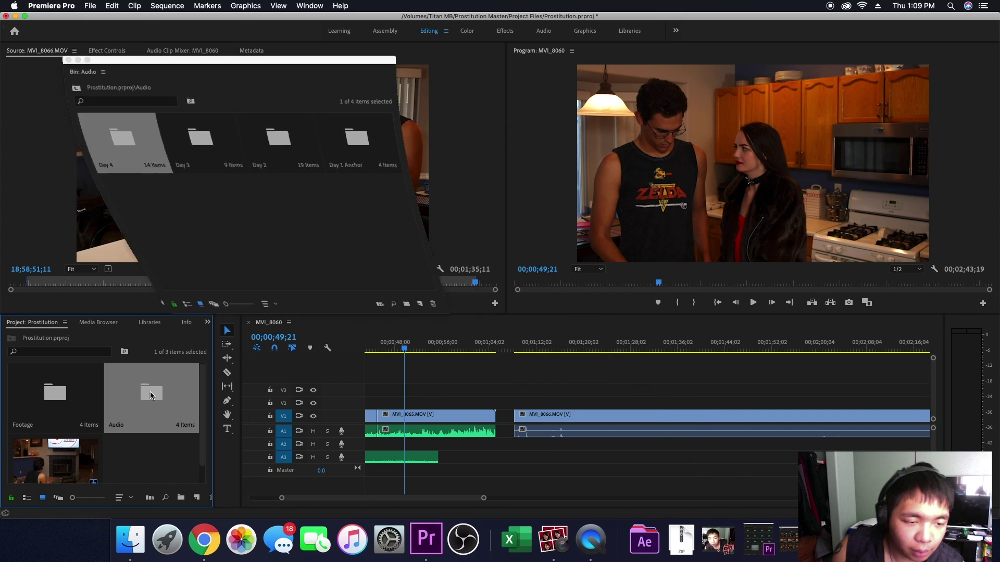
pyautogui.doubleClick(111, 147)
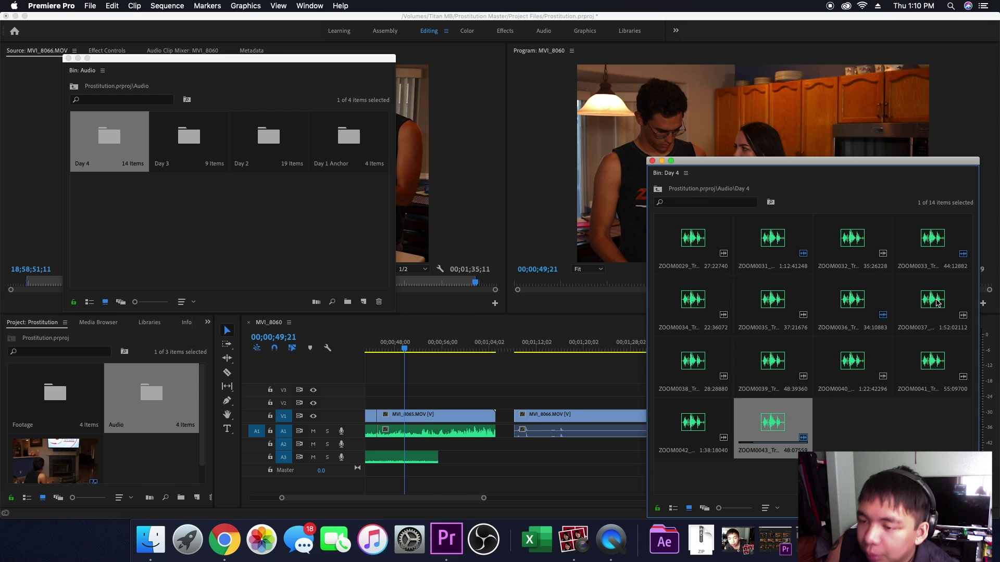
pyautogui.click(77, 58)
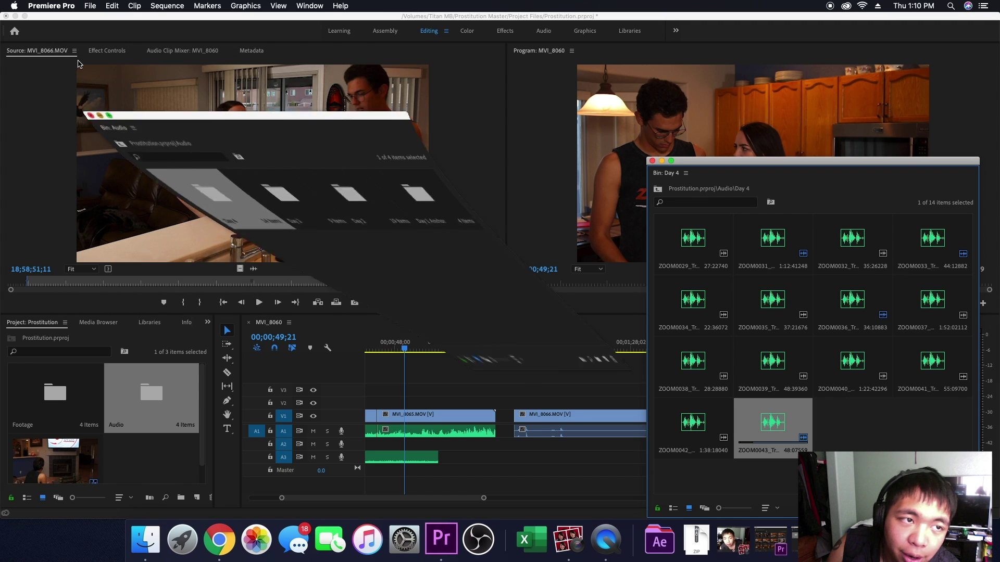
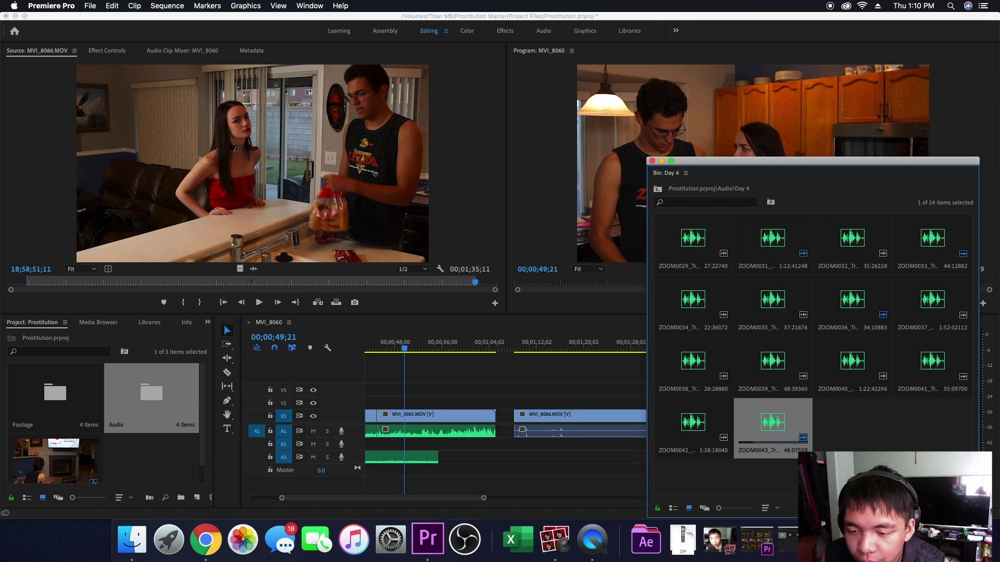
pyautogui.click(755, 545)
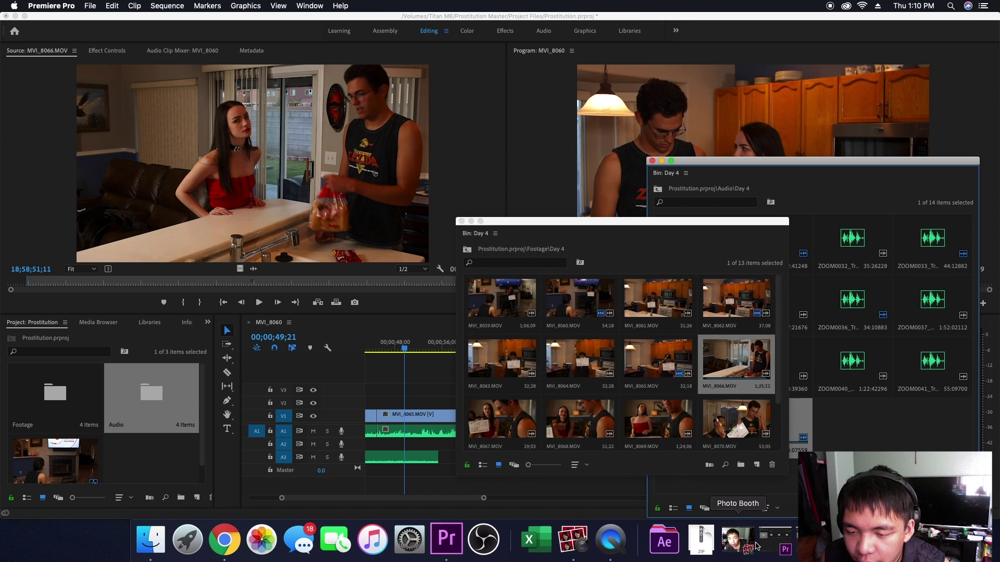
pyautogui.moveTo(597, 226); pyautogui.dragTo(422, 177)
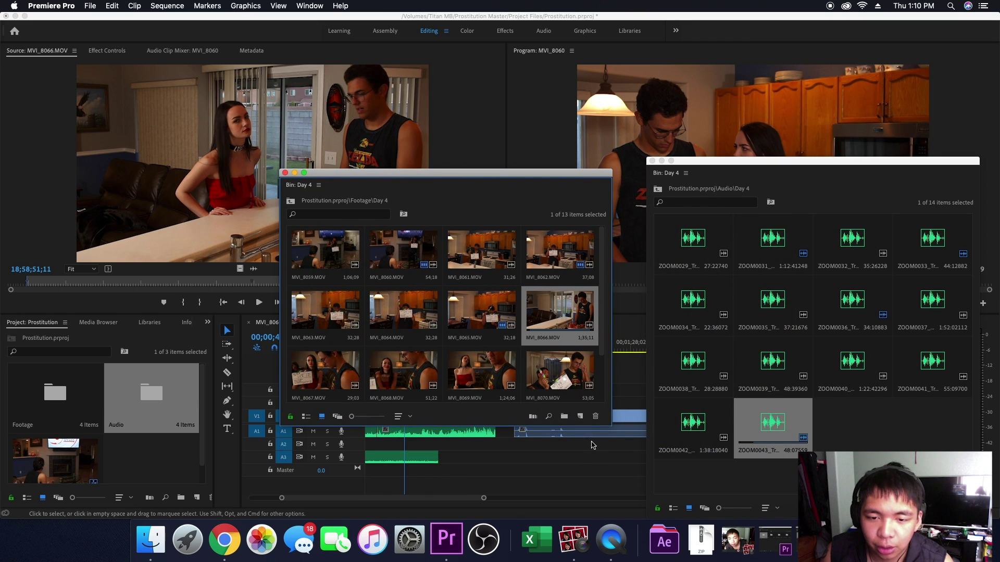
pyautogui.moveTo(592, 425); pyautogui.dragTo(601, 489)
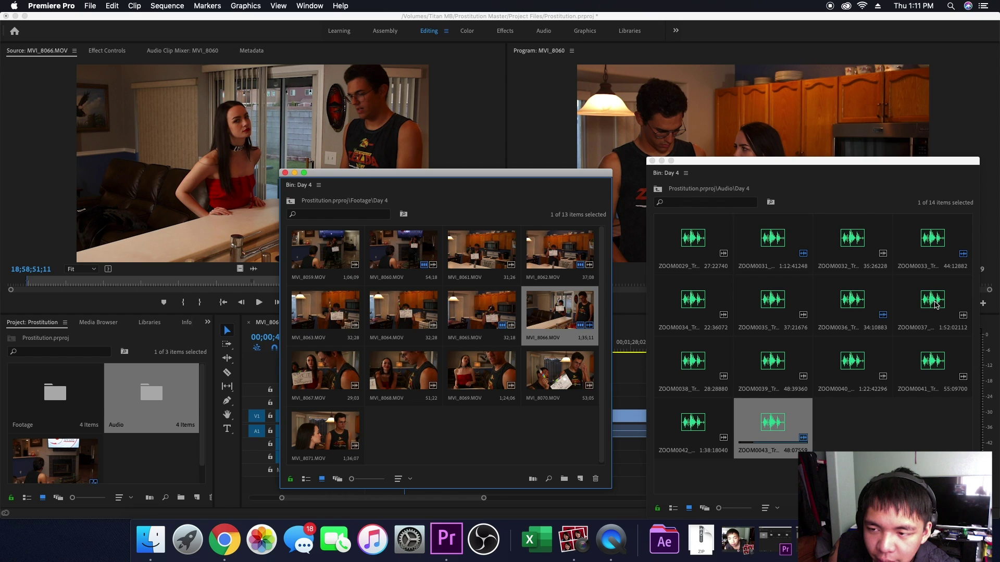
pyautogui.click(294, 173)
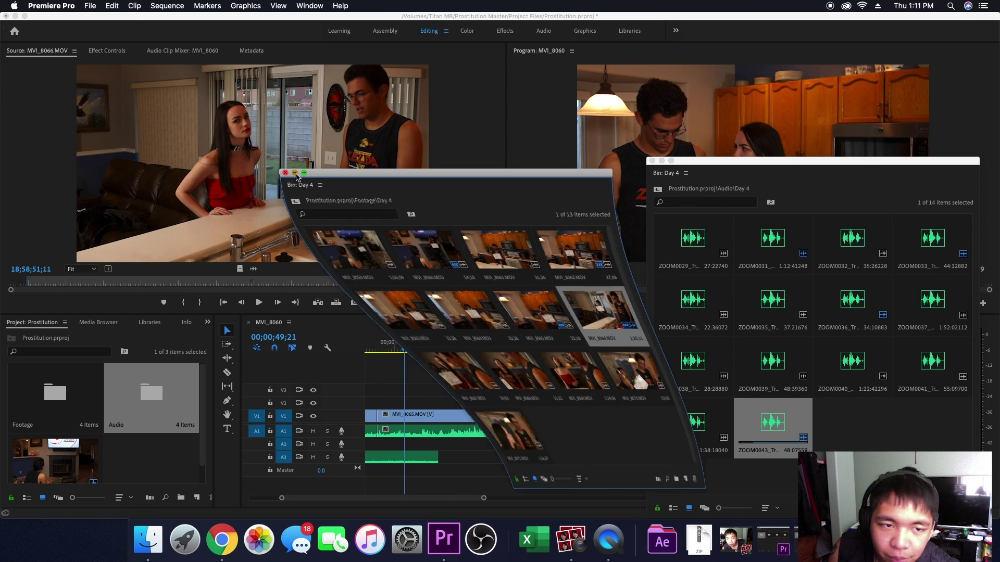
# Step: Load ZOOM0037_Tr1.WAV into the Source monitor and put the Day 4 audio bin away
pyautogui.click(935, 303)
pyautogui.doubleClick(935, 303)
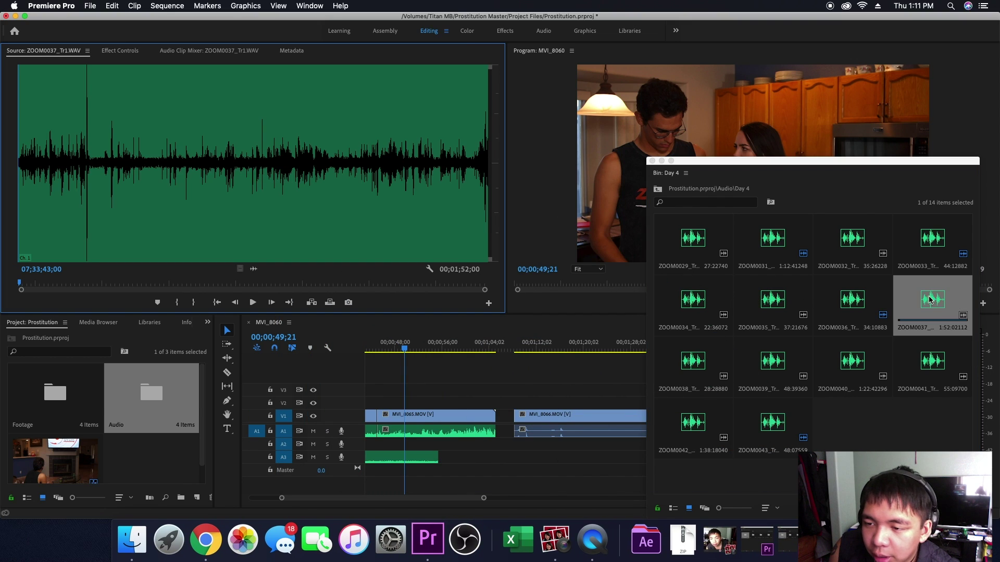
pyautogui.click(661, 161)
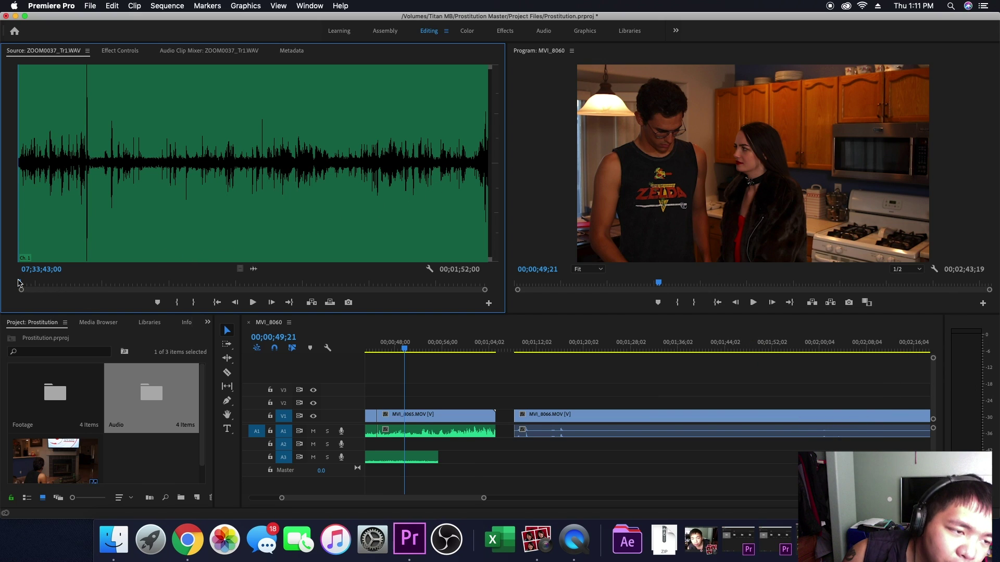
# Step: Listen up to the clap spike in ZOOM0037_Tr1.WAV and set the In point at 07;33;57;18, just before it
pyautogui.moveTo(18, 283); pyautogui.dragTo(75, 283)
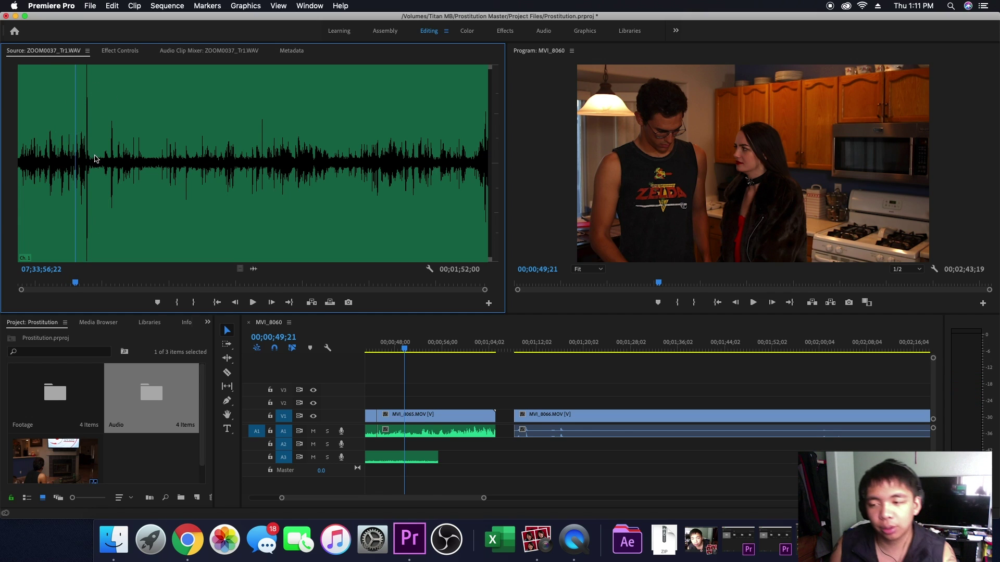
pyautogui.press('space')
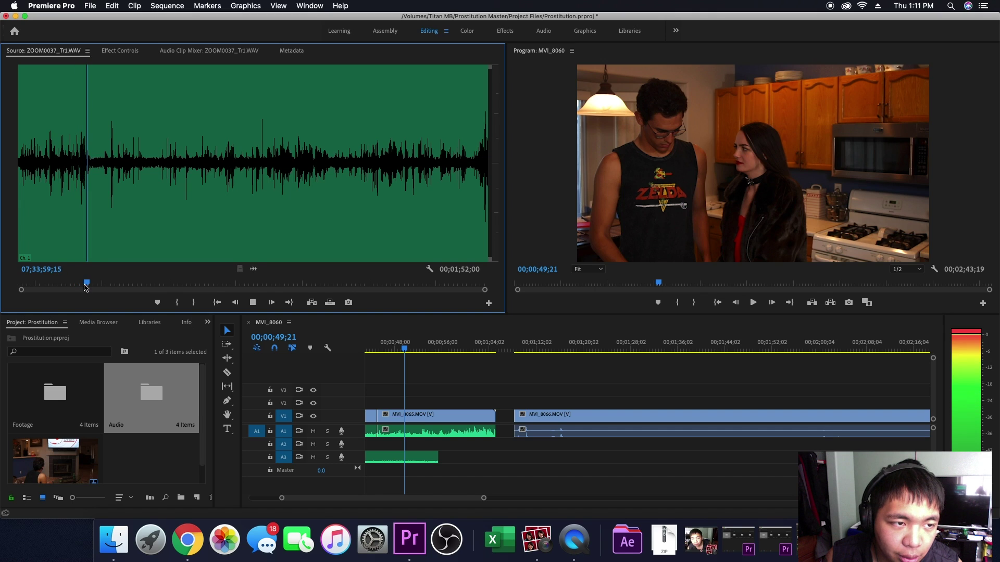
pyautogui.moveTo(87, 287); pyautogui.dragTo(77, 287)
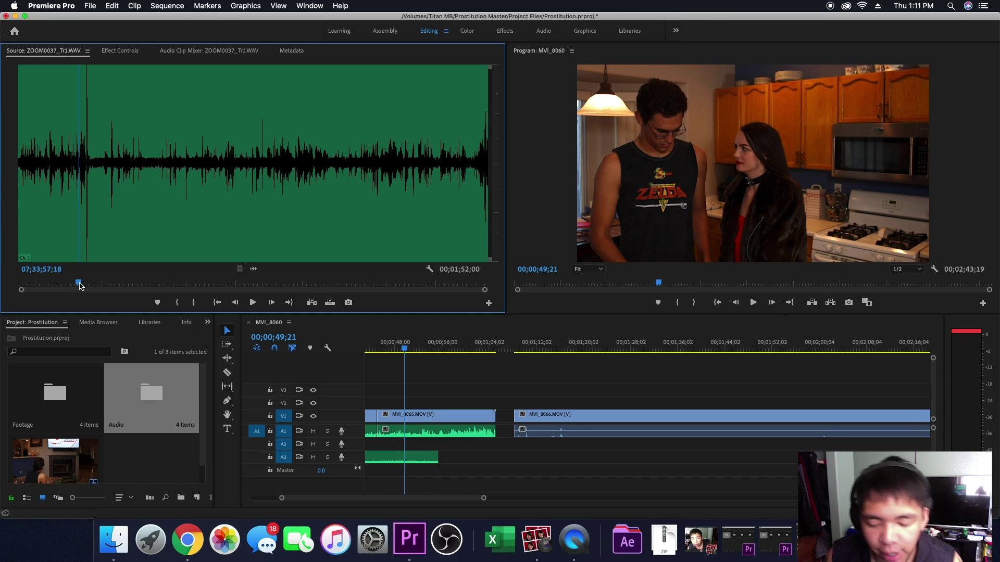
pyautogui.press('i')
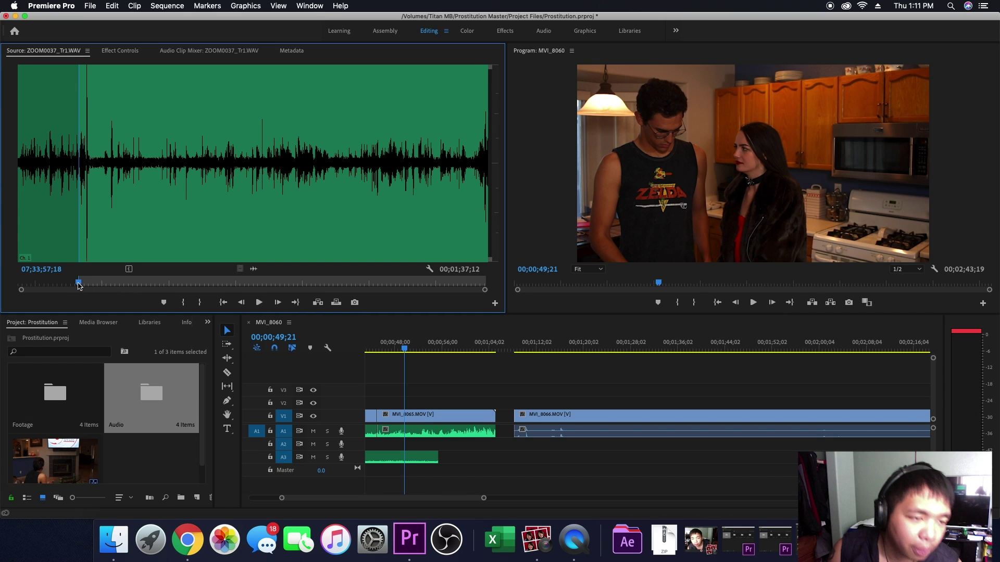
# Step: Listen through the end of ZOOM0037_Tr1.WAV and set the Out point at 07;35;33;23
pyautogui.moveTo(77, 288); pyautogui.dragTo(434, 282)
pyautogui.press('space')
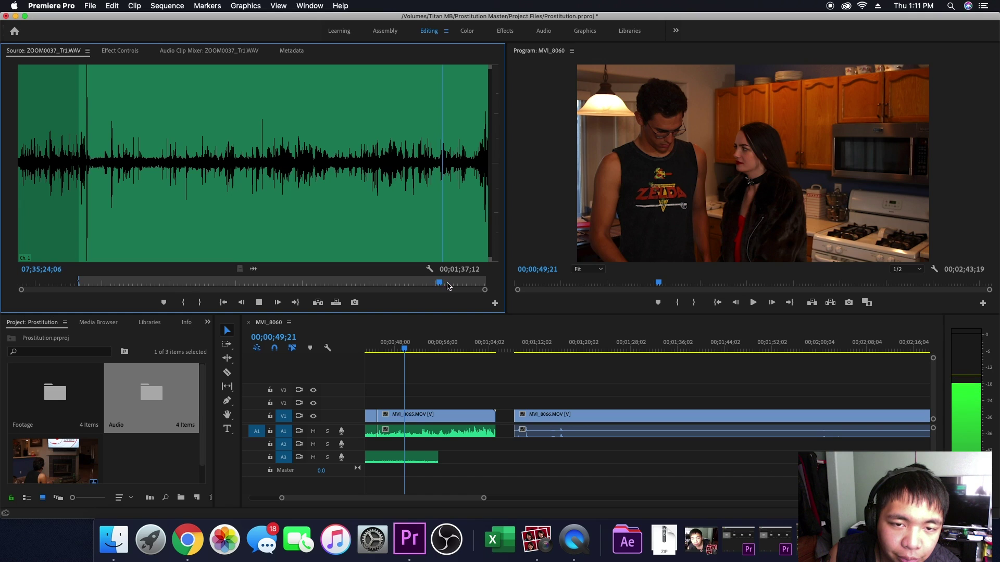
pyautogui.moveTo(447, 284); pyautogui.dragTo(467, 283)
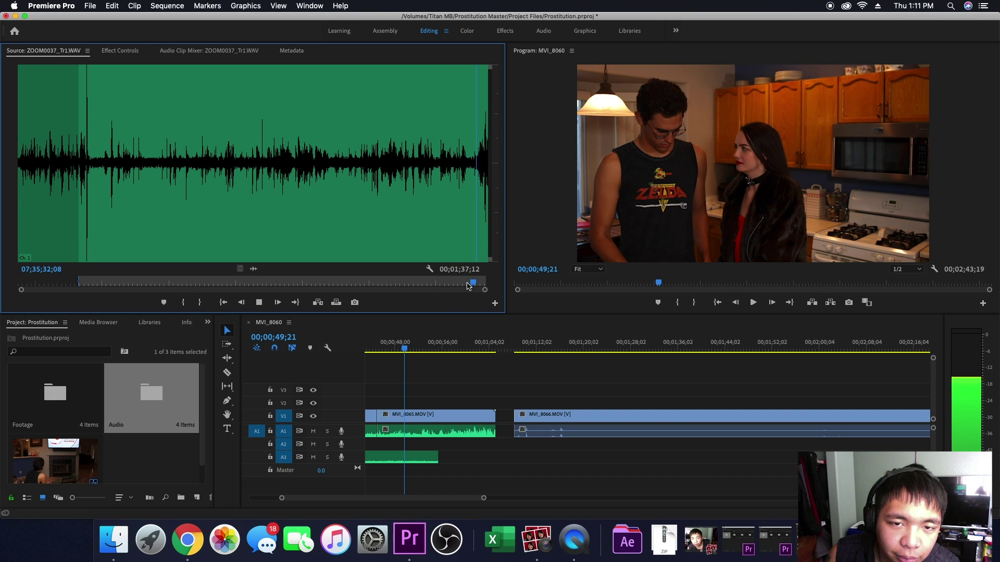
pyautogui.moveTo(482, 284); pyautogui.dragTo(472, 289)
pyautogui.press('space')
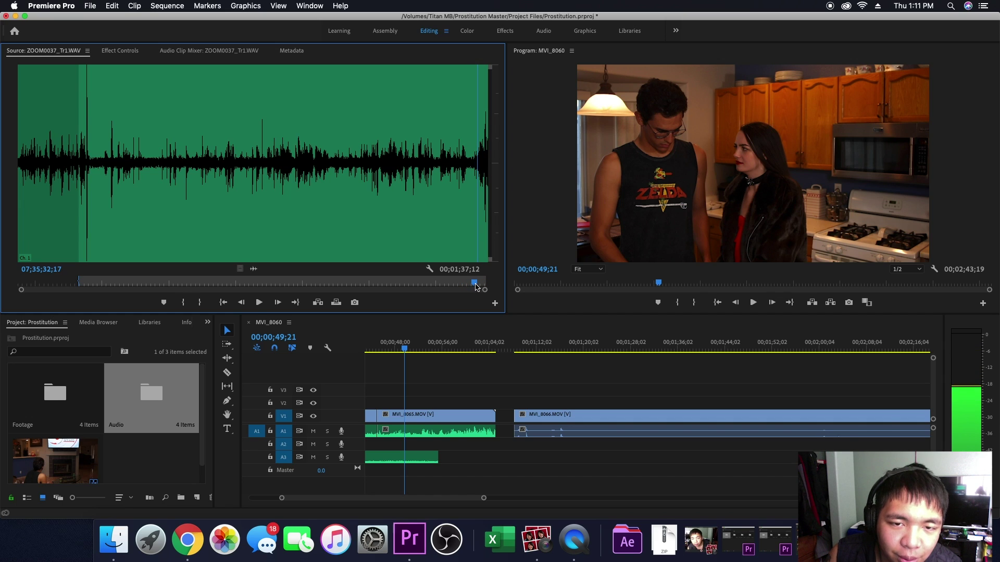
pyautogui.press('space')
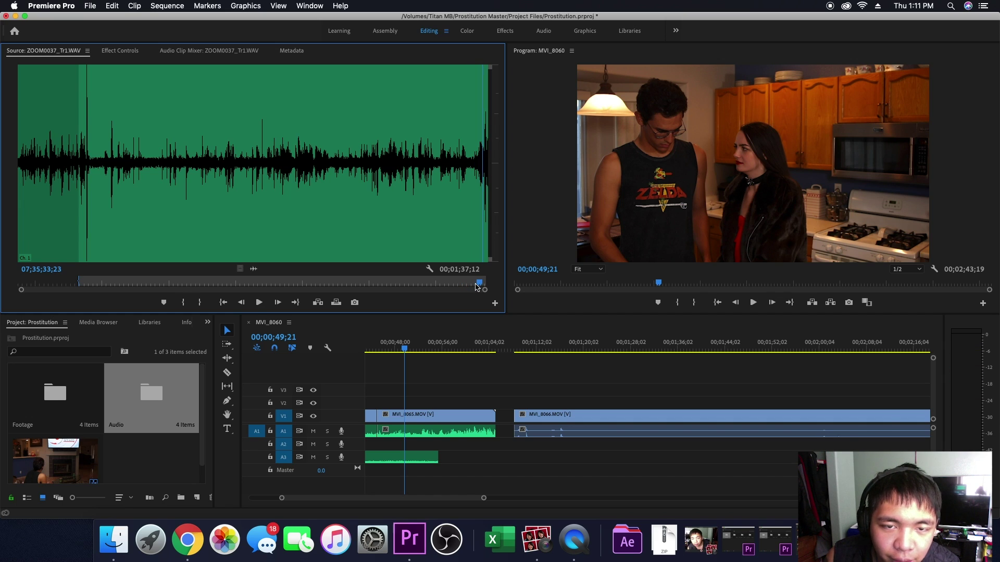
pyautogui.press('o')
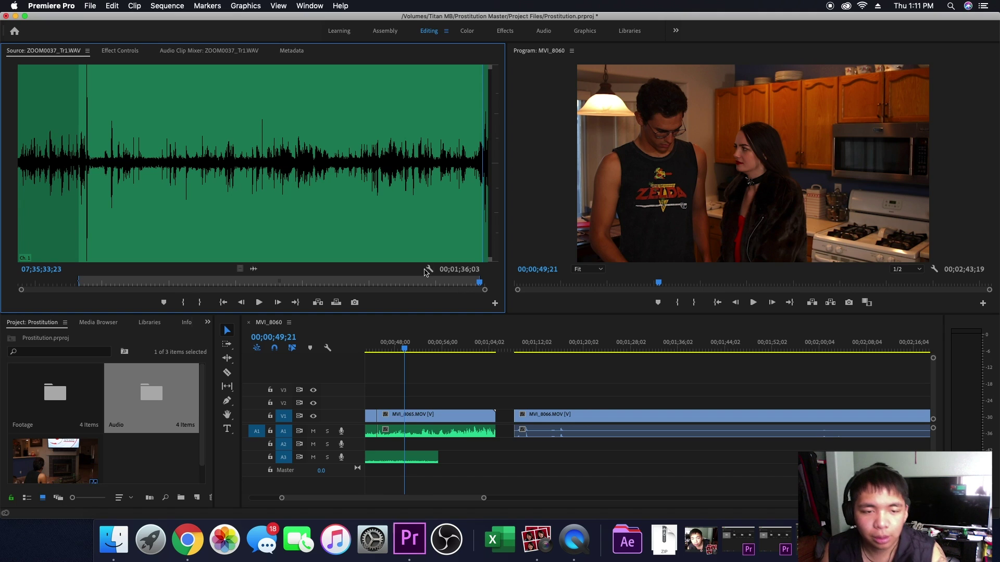
# Step: Spot-check the middle of ZOOM0037_Tr1.WAV and place the marked audio on A2 beneath MVI_8066, starting a little after the clip's start
pyautogui.click(253, 159)
pyautogui.press('space')
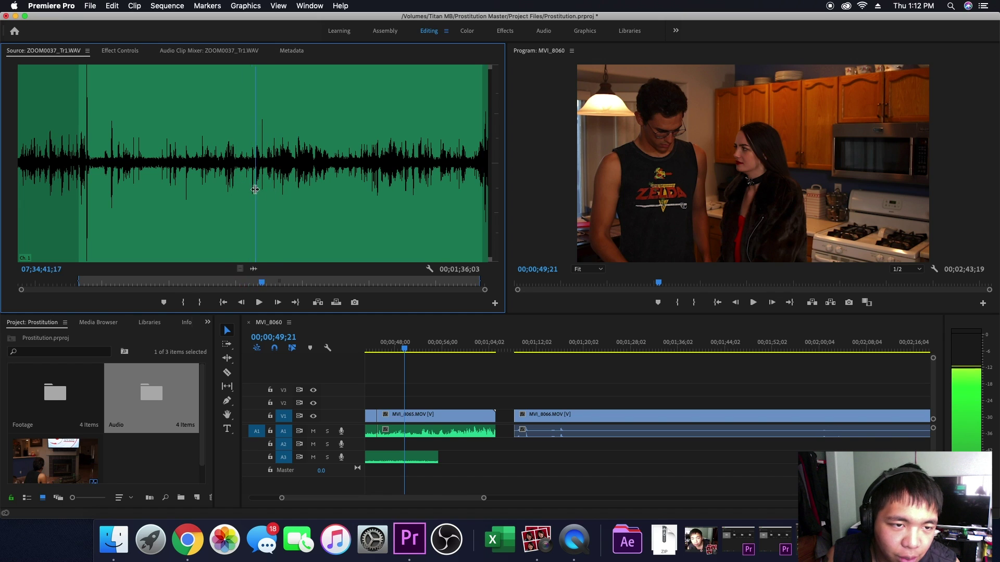
pyautogui.press('space')
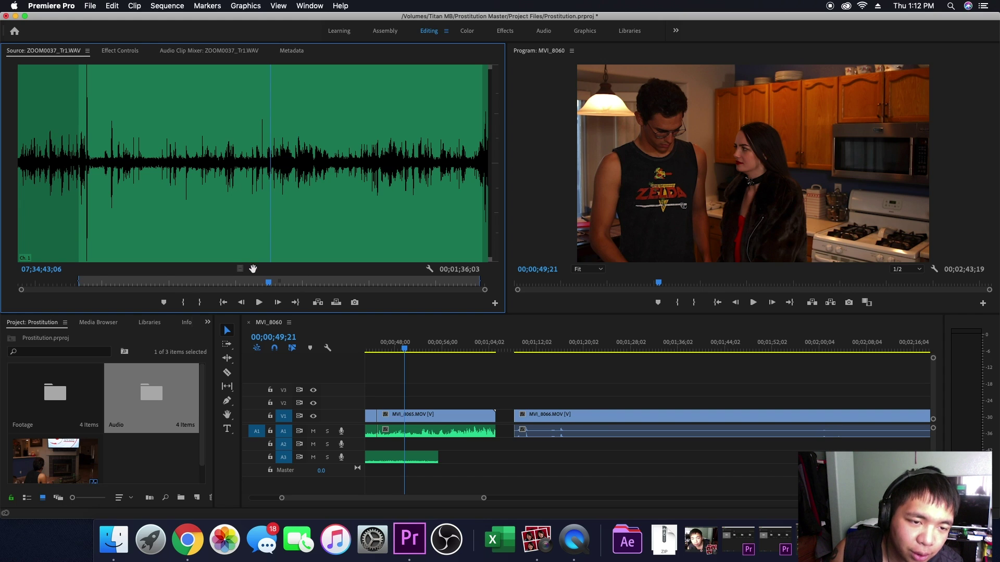
pyautogui.moveTo(279, 279)
pyautogui.mouseDown()
pyautogui.moveTo(544, 449)
pyautogui.moveTo(526, 451)
pyautogui.moveTo(556, 449)
pyautogui.mouseUp()
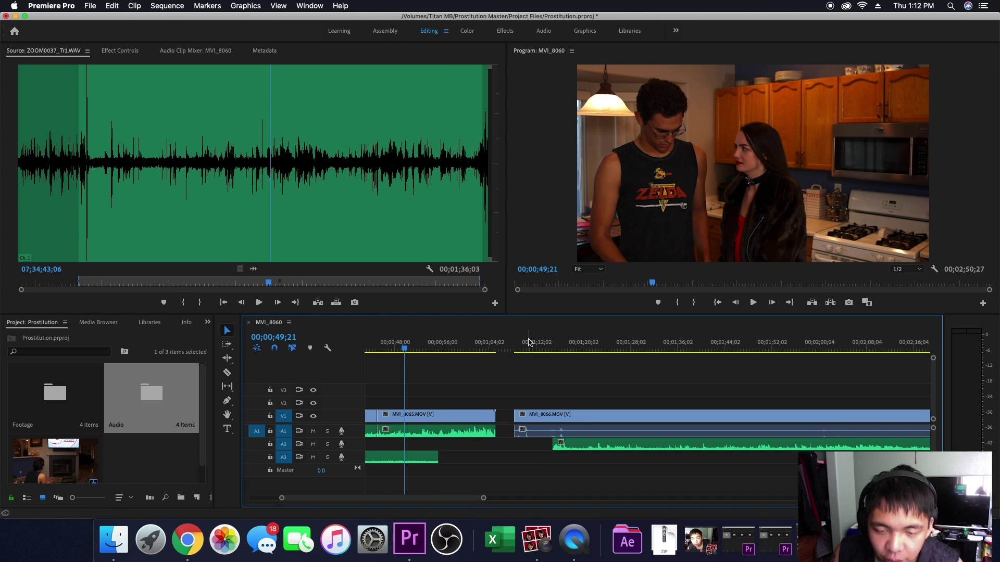
# Step: Find the slate clap in MVI_8066 at 00;01;10;09 and add a marker to the clip there
pyautogui.click(523, 344)
pyautogui.moveTo(524, 344); pyautogui.dragTo(526, 343)
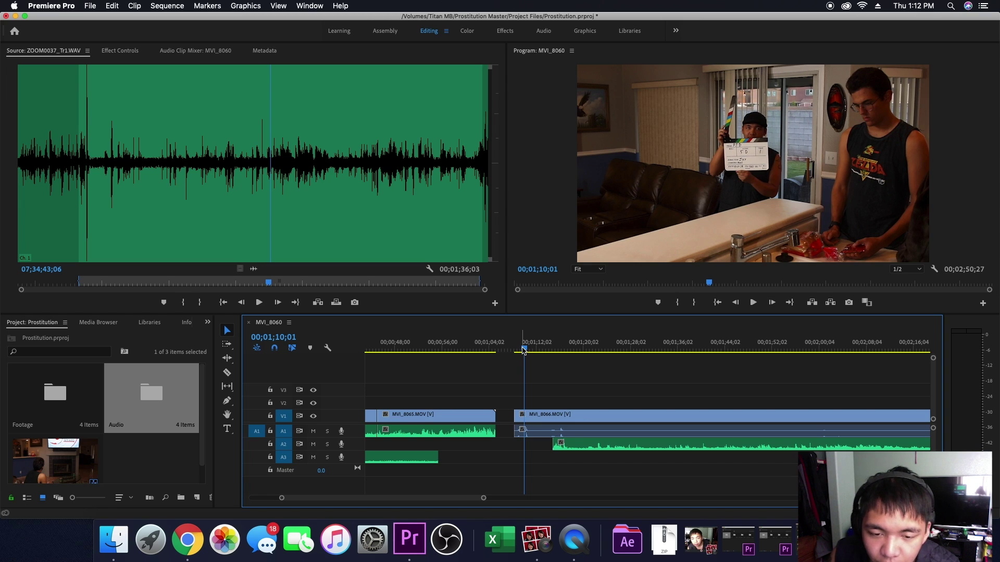
pyautogui.moveTo(525, 350); pyautogui.dragTo(525, 351)
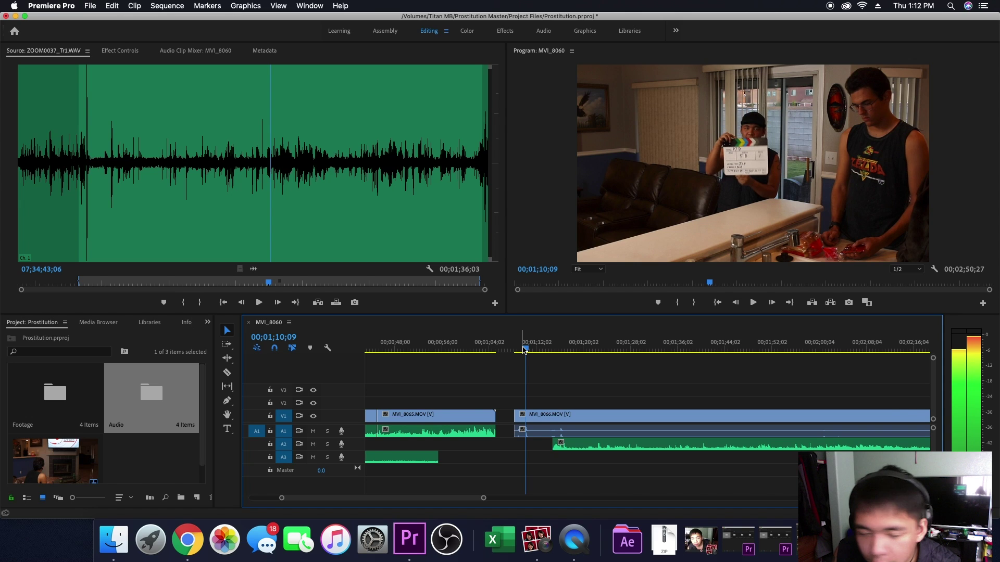
pyautogui.click(542, 414)
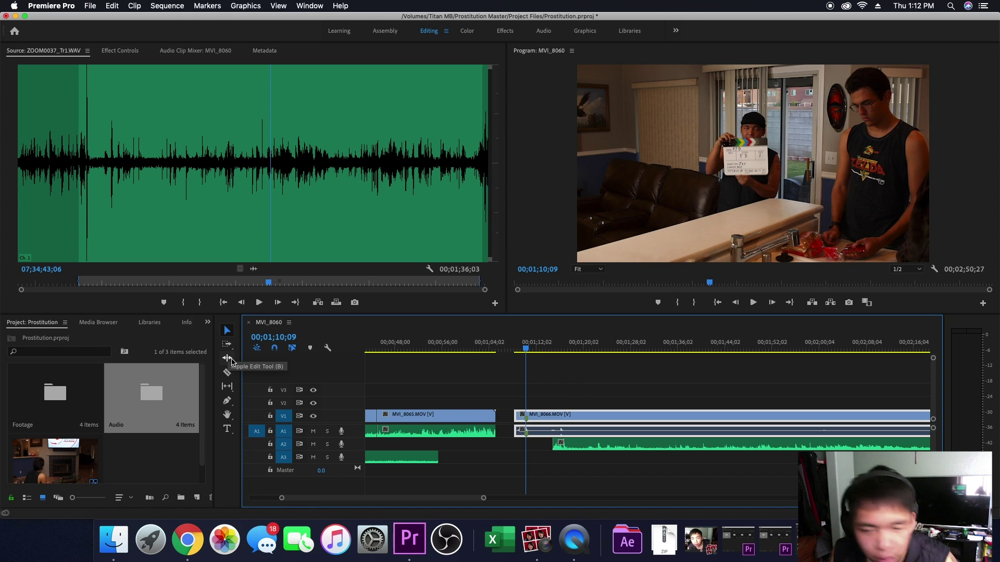
# Step: Solo A2, find the clap in the Zoom audio at 00;01;16;19 and add a marker to the audio clip there
pyautogui.moveTo(540, 354); pyautogui.dragTo(559, 354)
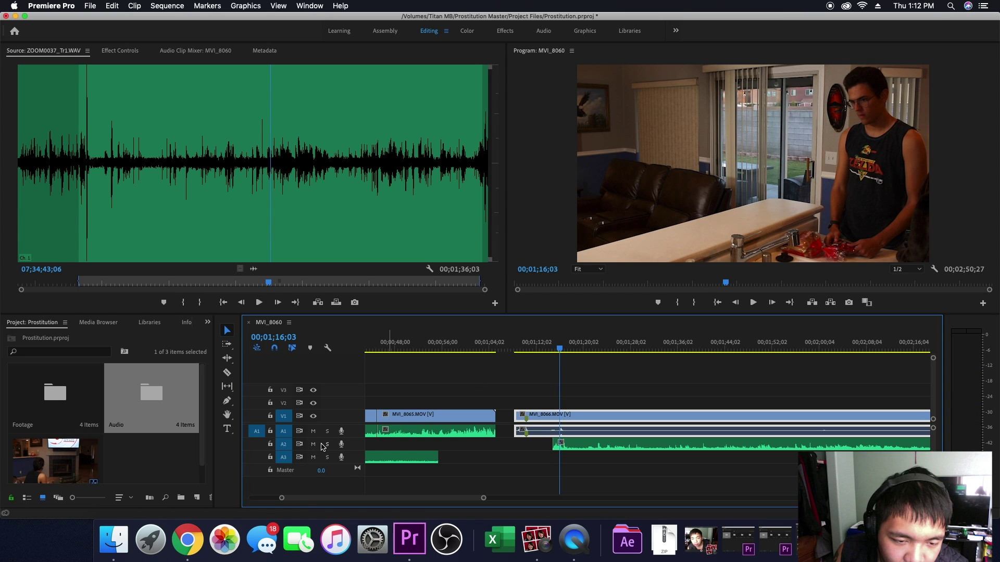
pyautogui.click(327, 444)
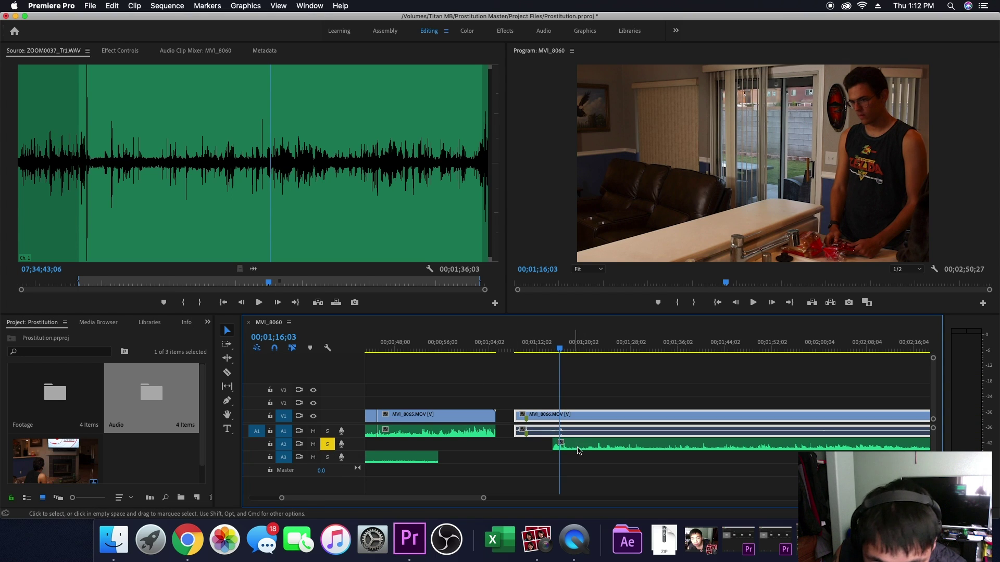
pyautogui.moveTo(560, 350); pyautogui.dragTo(557, 352)
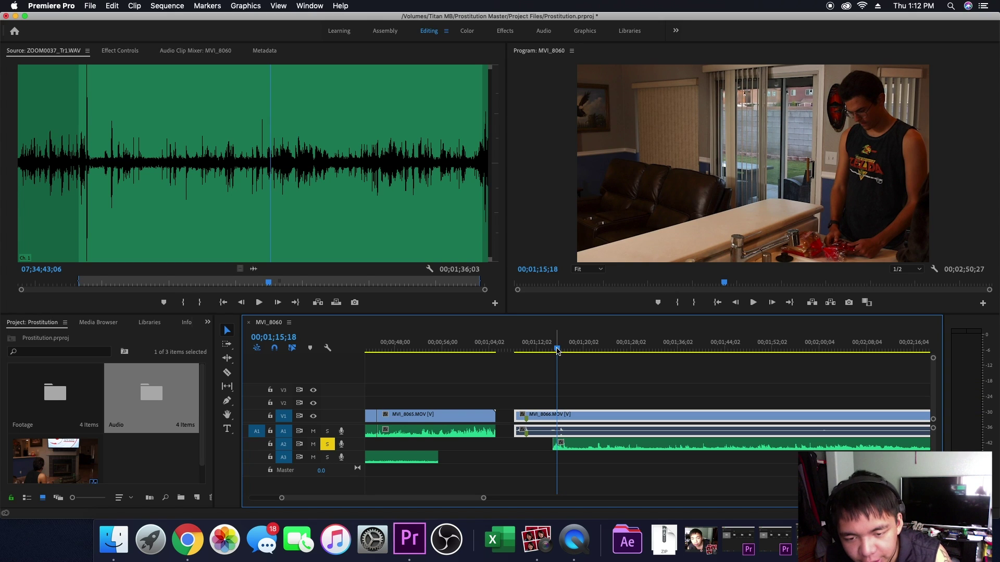
pyautogui.press('space')
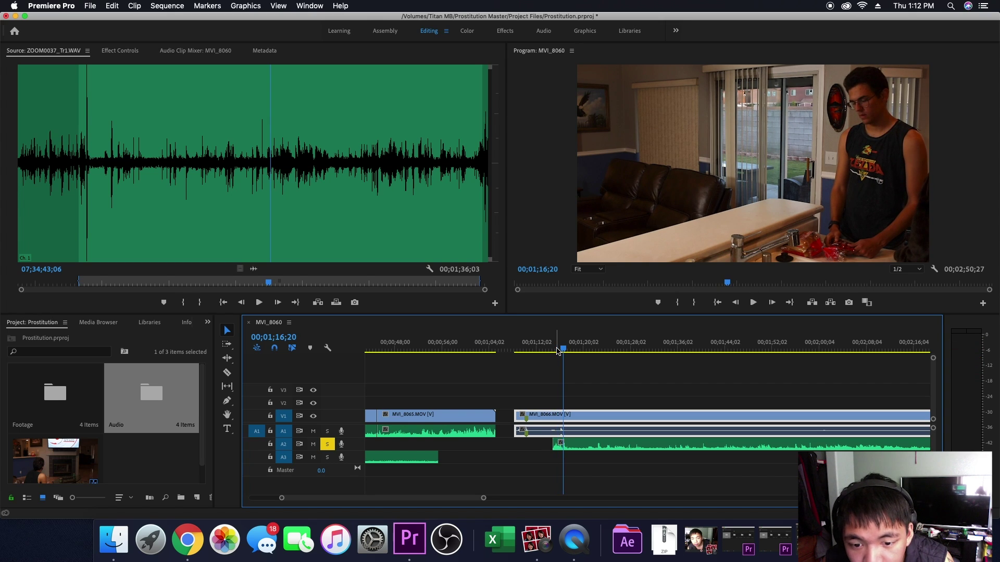
pyautogui.press('Left')
pyautogui.press('Left')
pyautogui.press('Left')
pyautogui.press('Left')
pyautogui.press('Left')
pyautogui.press('Left')
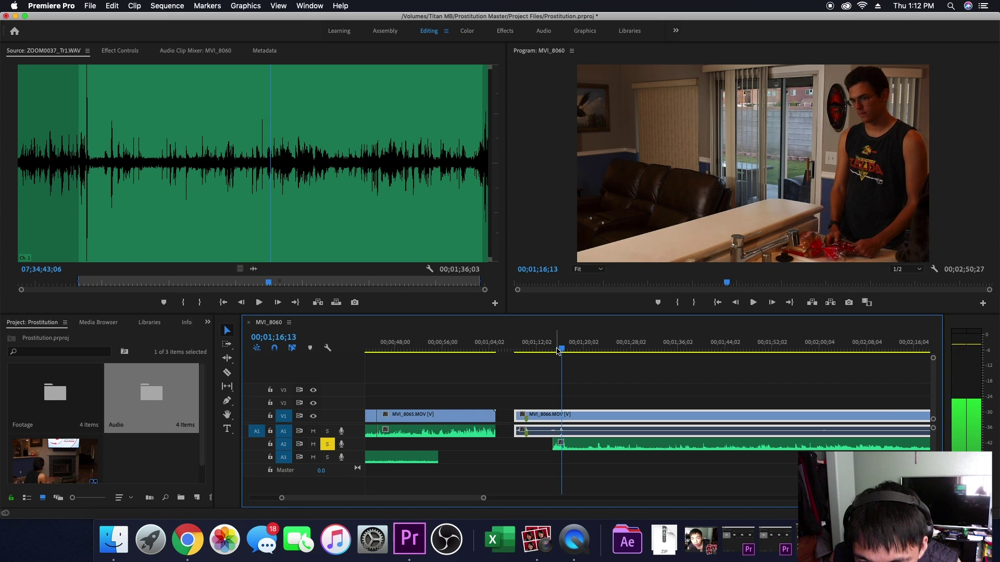
pyautogui.hotkey('shift', 'Right')
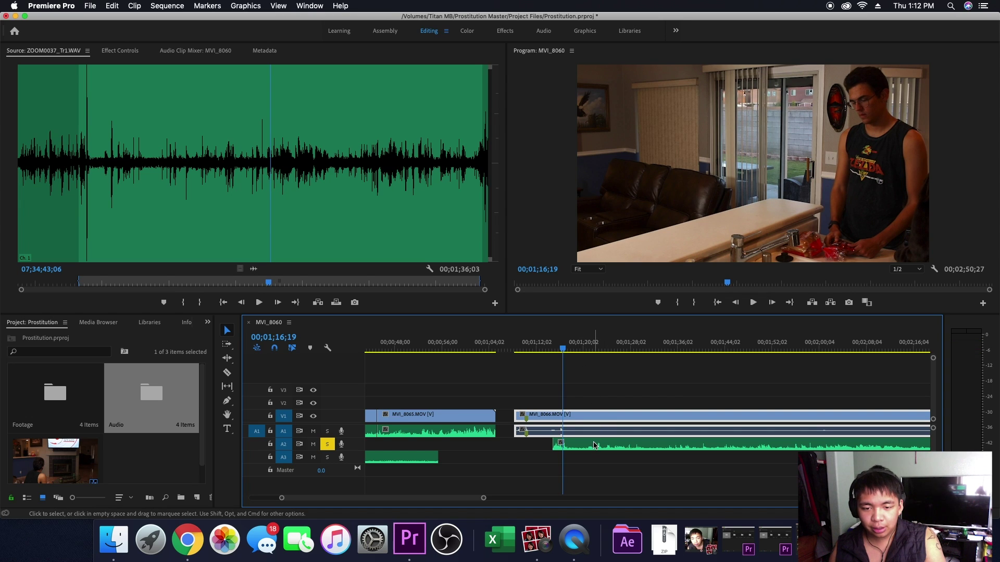
pyautogui.click(595, 444)
pyautogui.press('m')
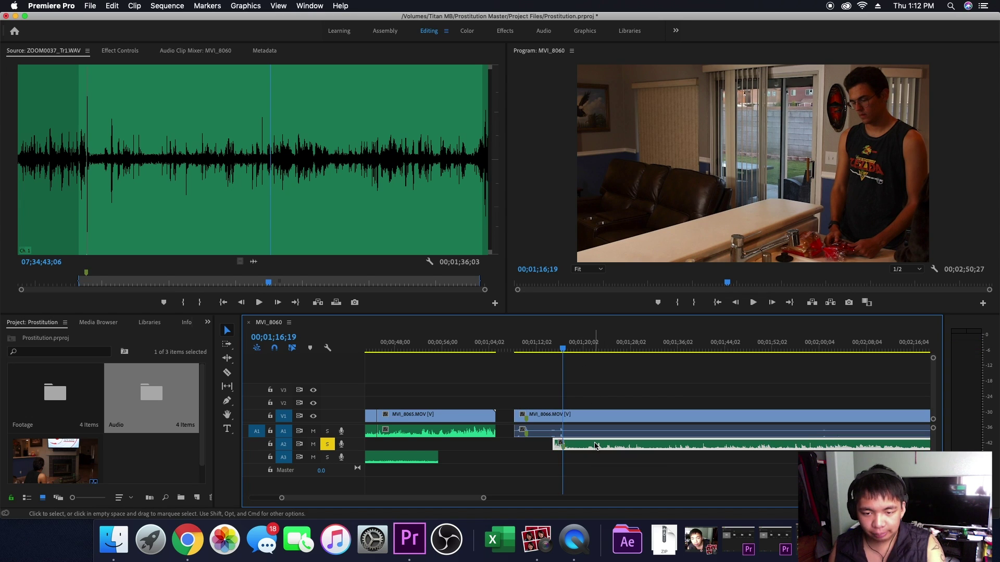
# Step: Align the Zoom audio's clap marker with the marker in MVI_8066 and trim both ends of the audio to match the video clip
pyautogui.moveTo(594, 447); pyautogui.dragTo(565, 451)
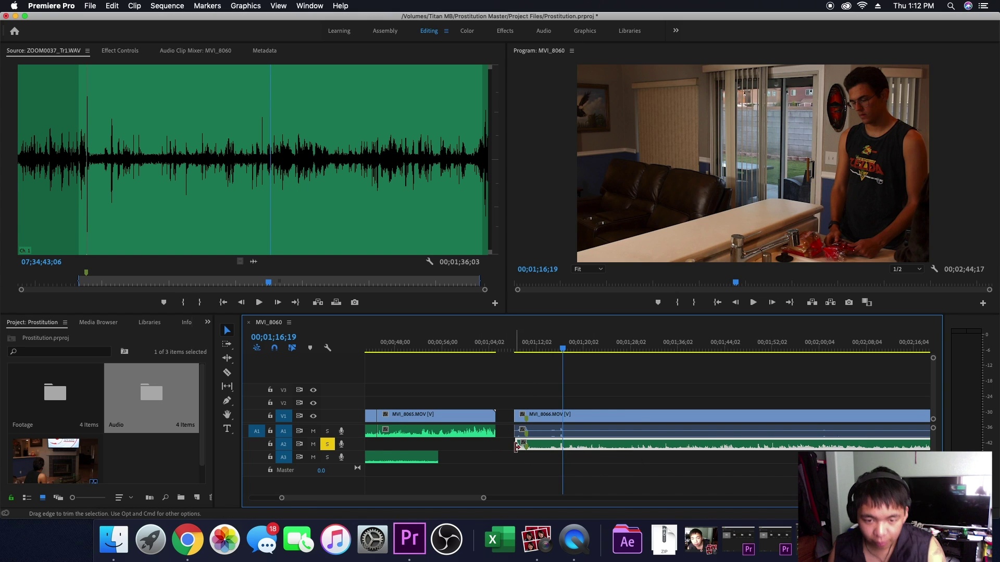
pyautogui.moveTo(516, 446); pyautogui.dragTo(514, 446)
pyautogui.hscroll(5, 567, 476)
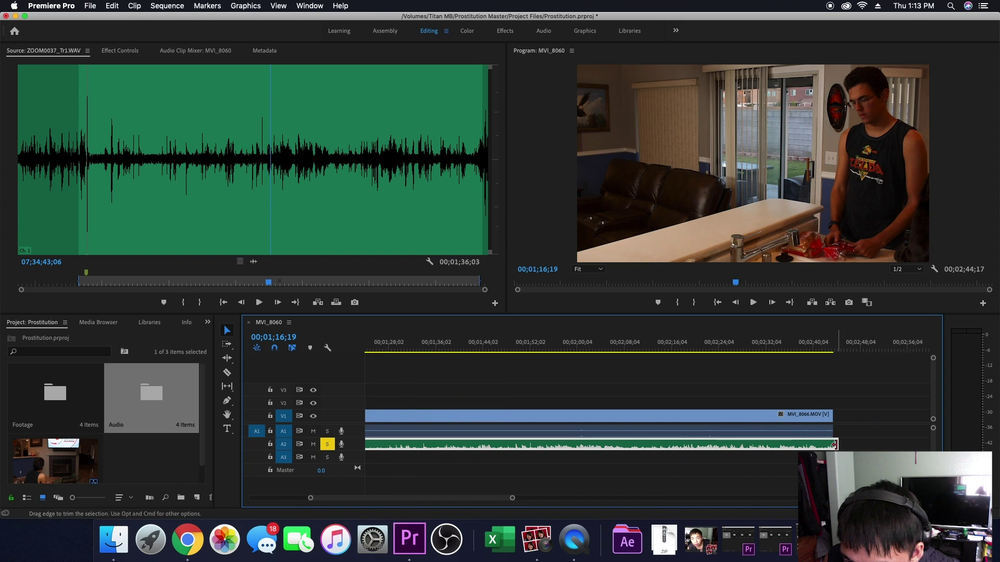
pyautogui.moveTo(841, 445); pyautogui.dragTo(832, 445)
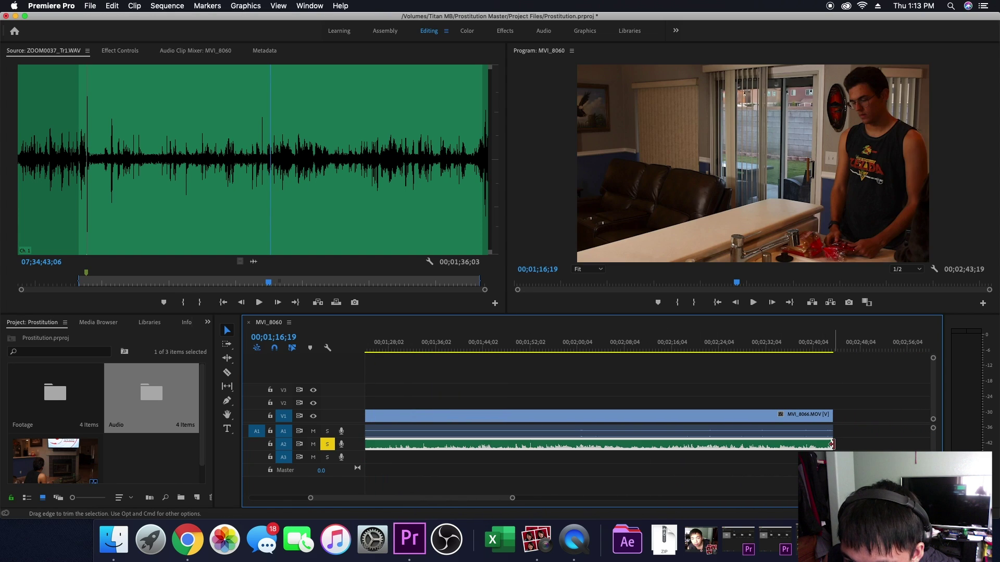
pyautogui.hscroll(-5, 479, 505)
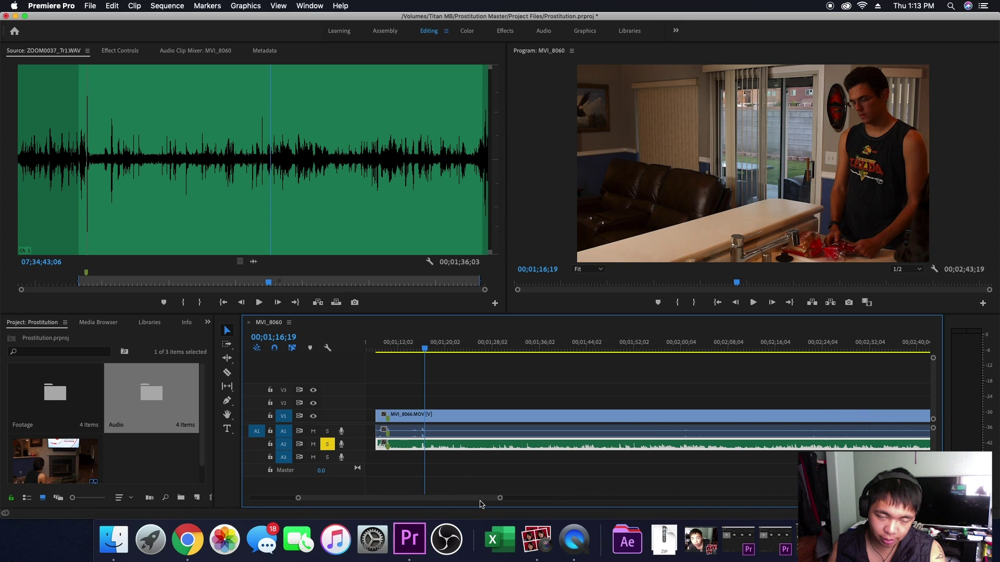
# Step: Play the opening action of MVI_8066 with the Zoom audio soloed to check the sync
pyautogui.hscroll(-1, 479, 505)
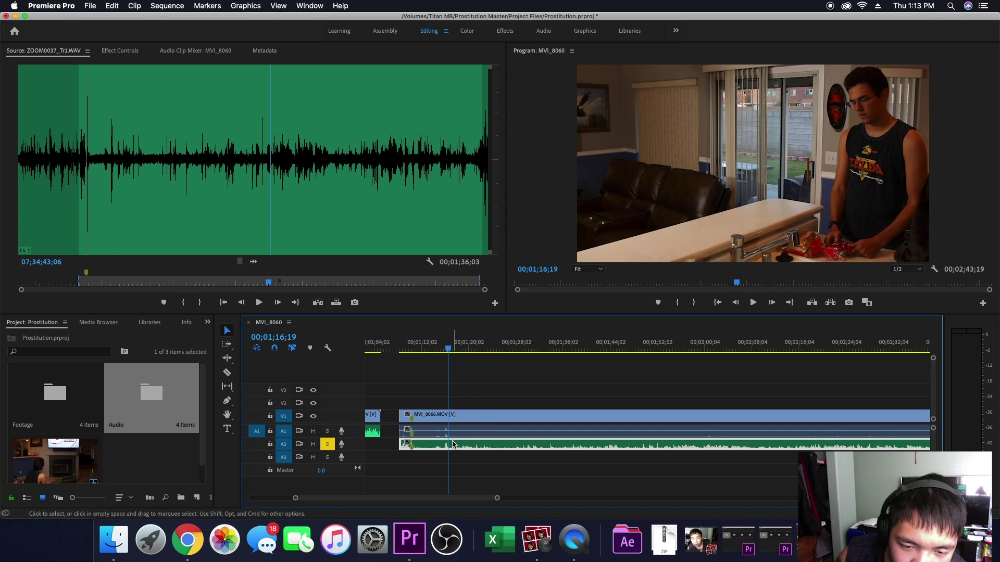
pyautogui.moveTo(448, 351)
pyautogui.mouseDown()
pyautogui.moveTo(466, 351)
pyautogui.moveTo(451, 351)
pyautogui.mouseUp()
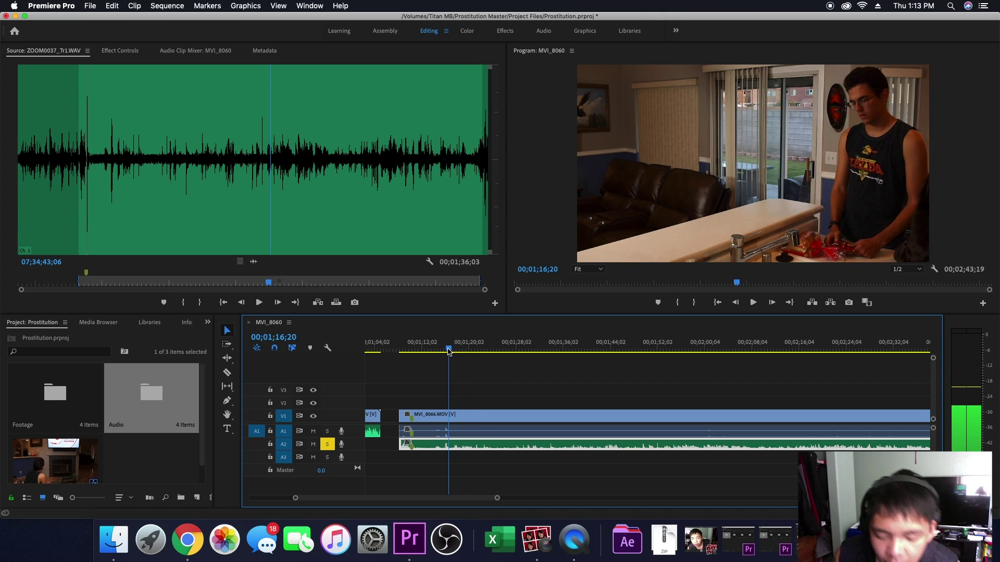
pyautogui.press('space')
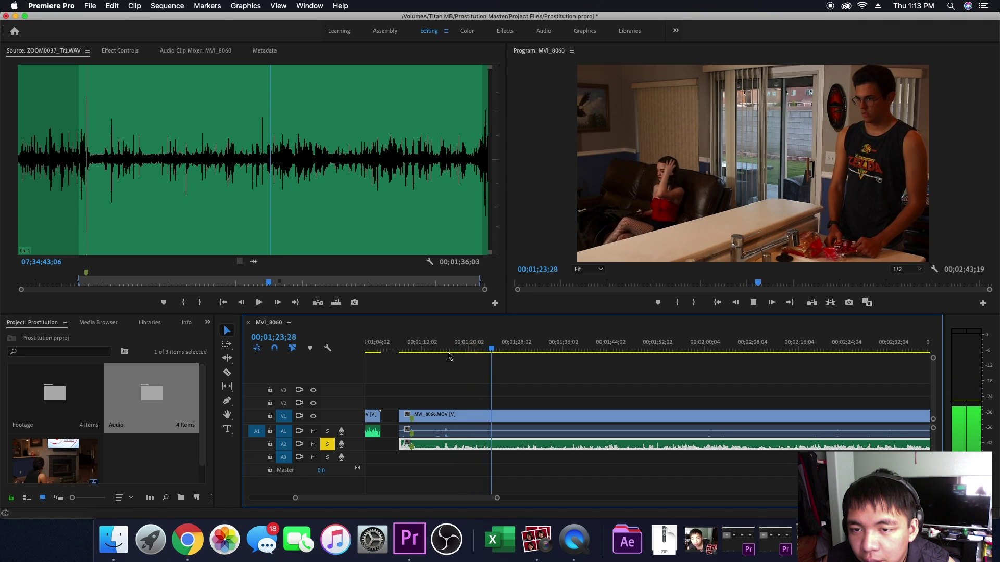
pyautogui.click(503, 349)
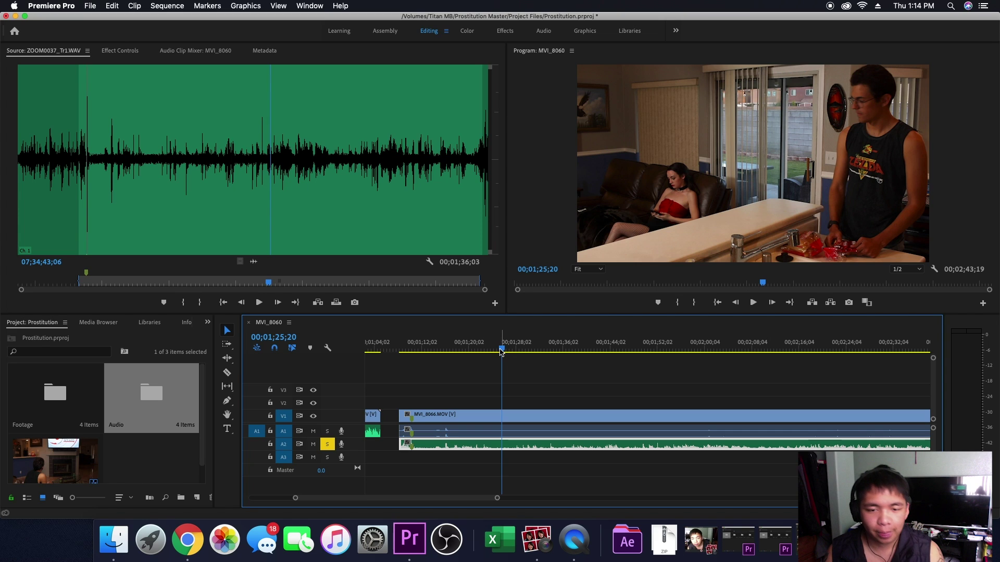
pyautogui.moveTo(501, 352); pyautogui.dragTo(396, 351)
# Step: Turn off solo on A2 and move the Zoom audio straight up to A1, overwriting MVI_8066's camera audio
pyautogui.click(327, 444)
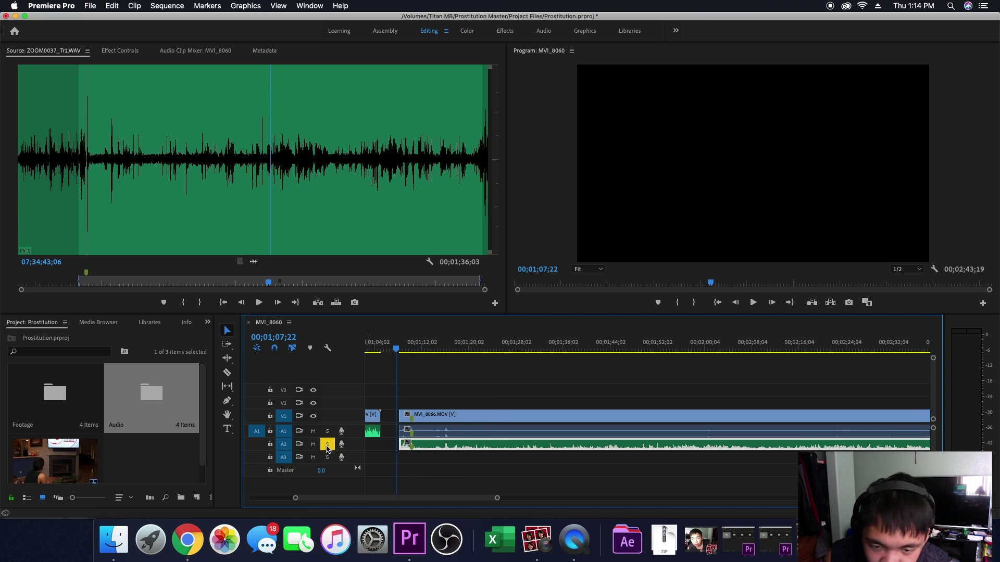
pyautogui.moveTo(503, 447); pyautogui.dragTo(507, 440)
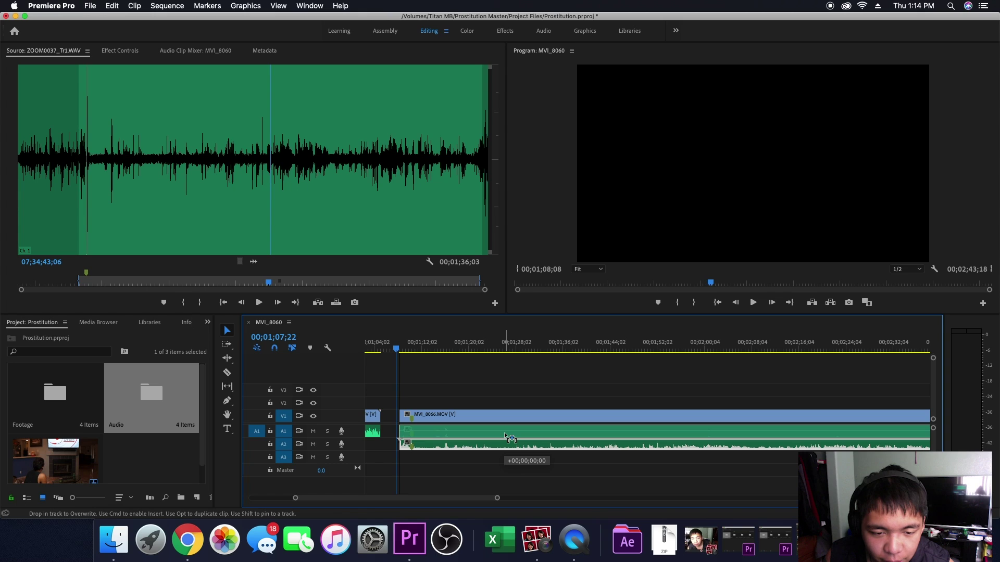
pyautogui.moveTo(504, 434); pyautogui.dragTo(504, 432)
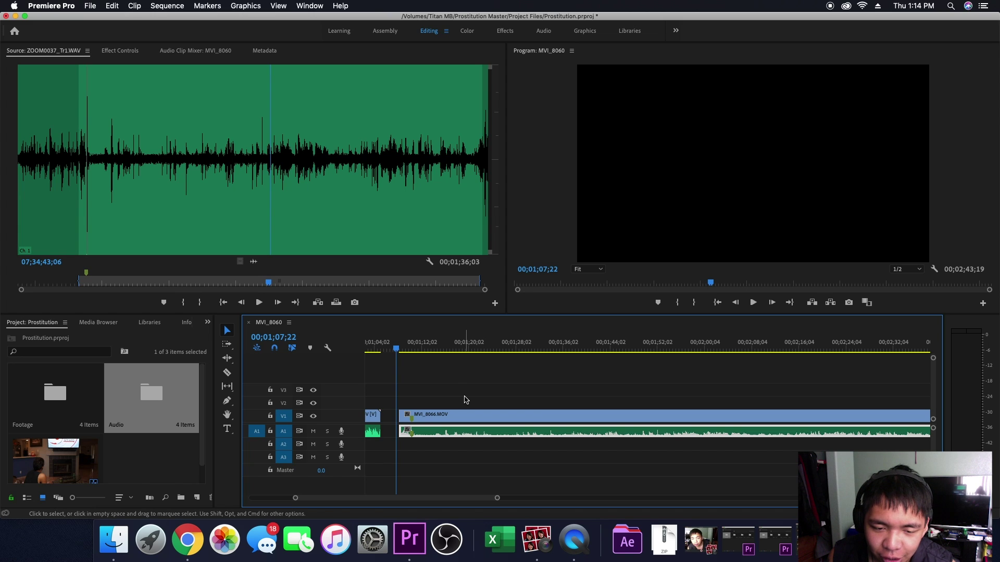
# Step: Link the MVI_8066 video clip with the Zoom audio on A1
pyautogui.moveTo(457, 400); pyautogui.dragTo(500, 440)
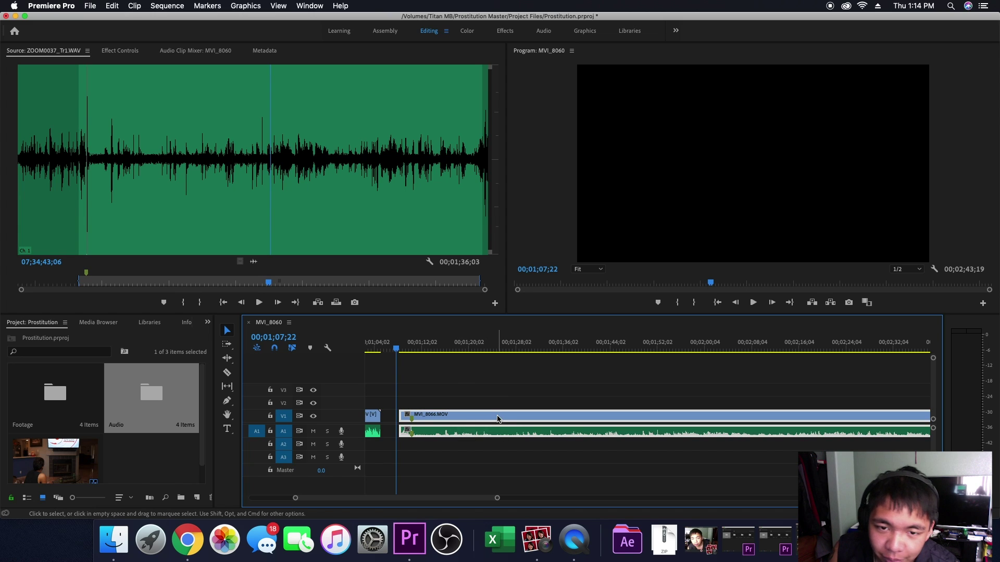
pyautogui.rightClick(498, 420)
pyautogui.click(536, 215)
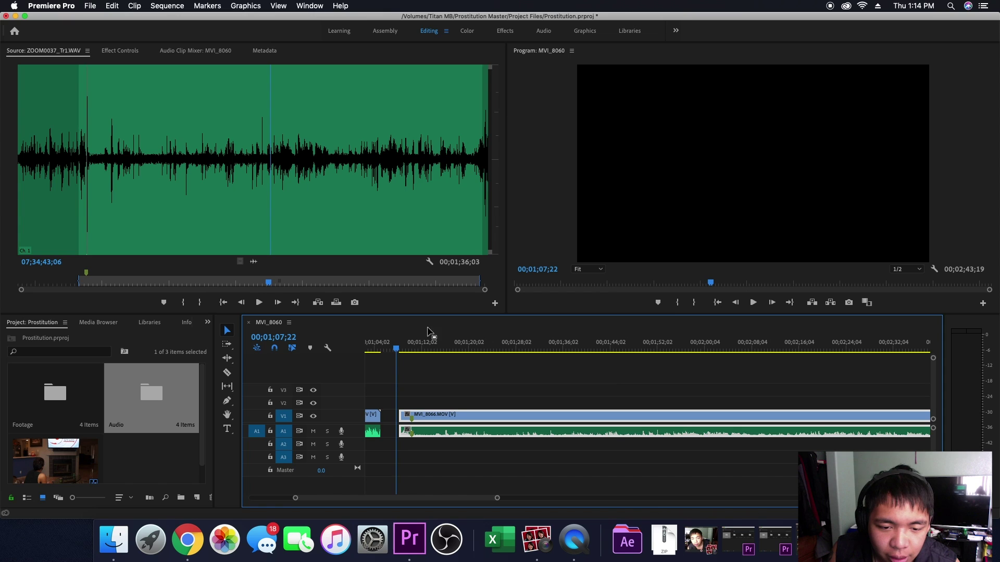
# Step: Play through the last part of MVI_8065 to find the cut point and split the clip at 00;01;00;07
pyautogui.moveTo(397, 350); pyautogui.dragTo(458, 352)
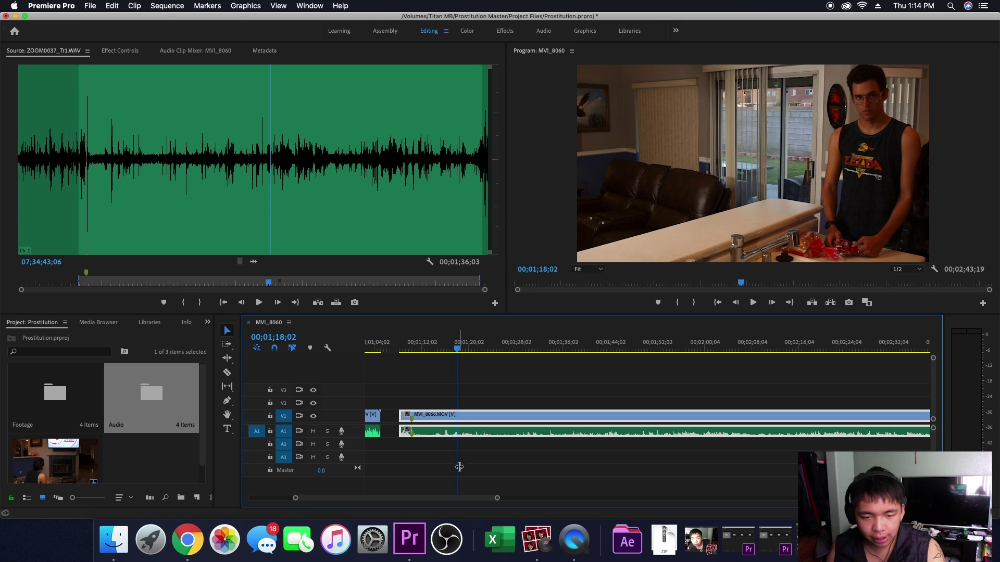
pyautogui.moveTo(459, 499); pyautogui.dragTo(439, 504)
pyautogui.click(518, 346)
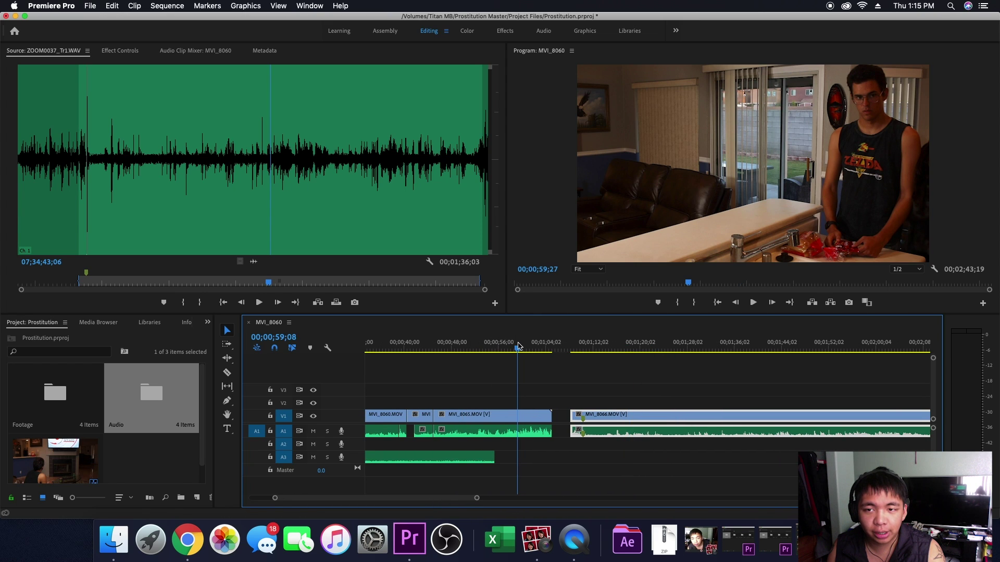
pyautogui.moveTo(521, 345); pyautogui.dragTo(493, 345)
pyautogui.press('space')
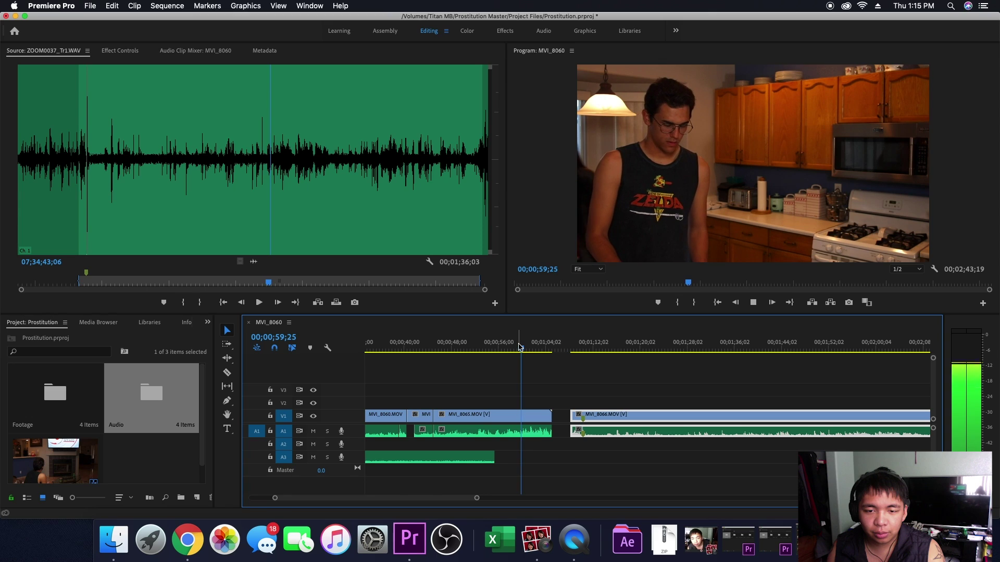
pyautogui.press('space')
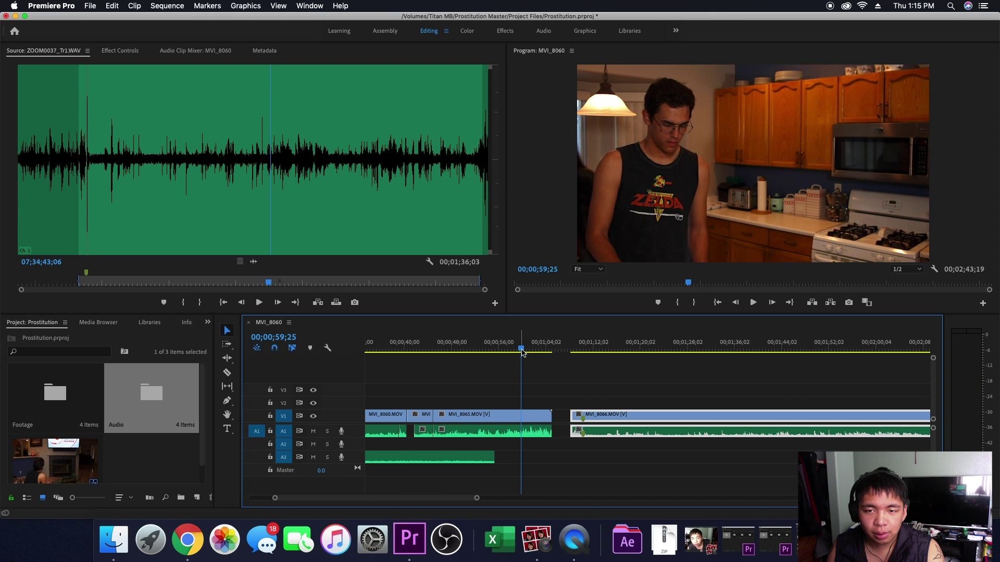
pyautogui.moveTo(523, 353); pyautogui.dragTo(517, 354)
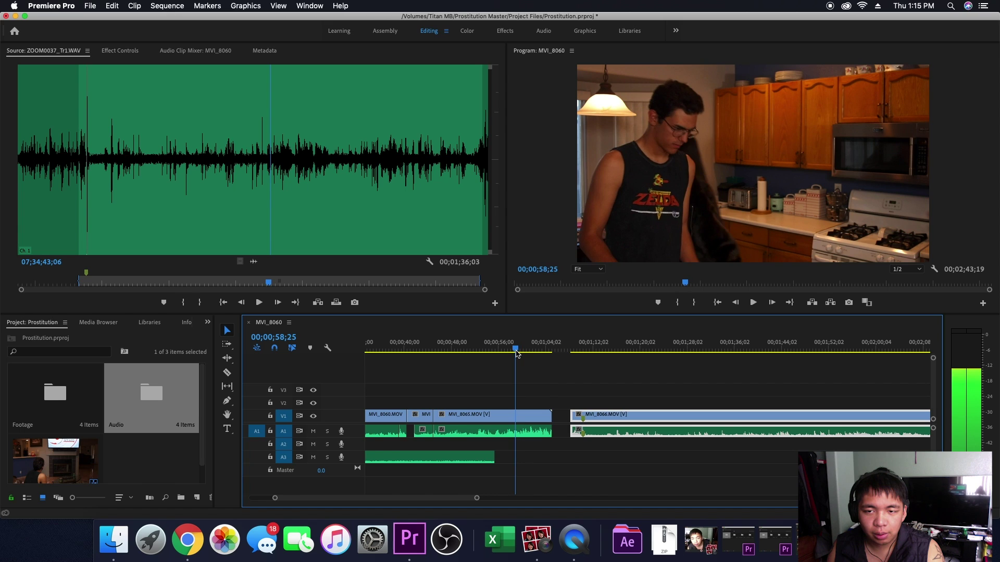
pyautogui.press('space')
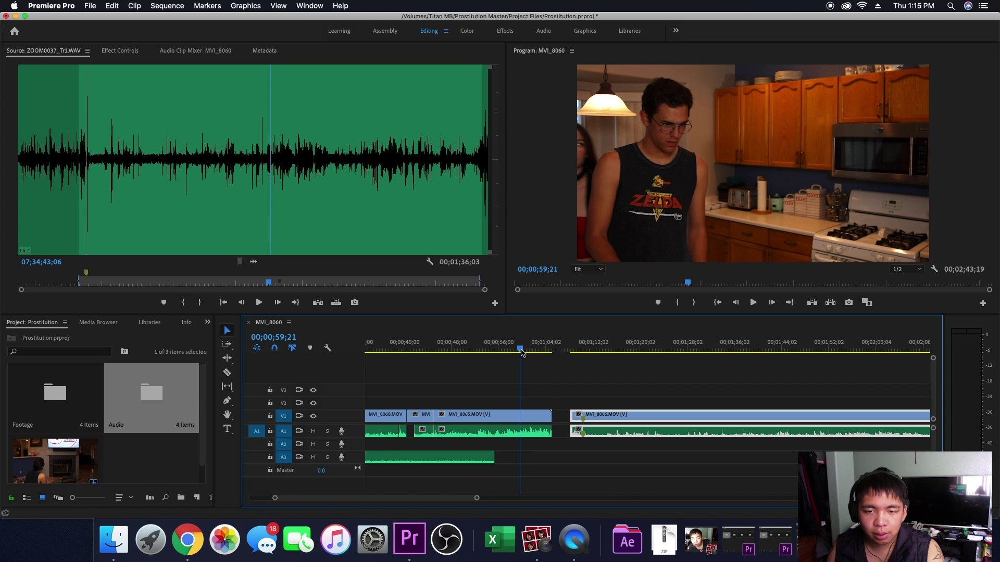
pyautogui.press('space')
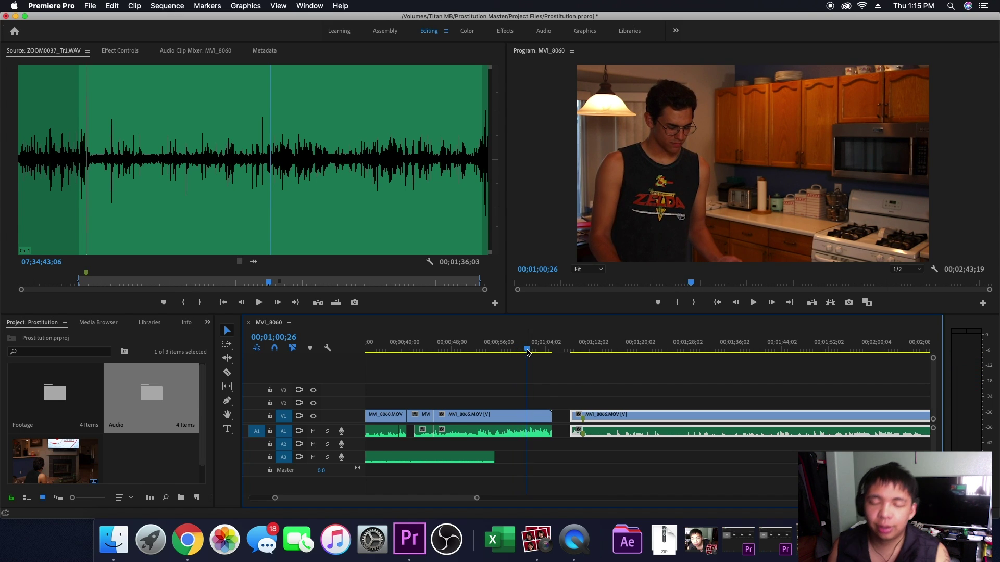
pyautogui.moveTo(527, 353); pyautogui.dragTo(525, 353)
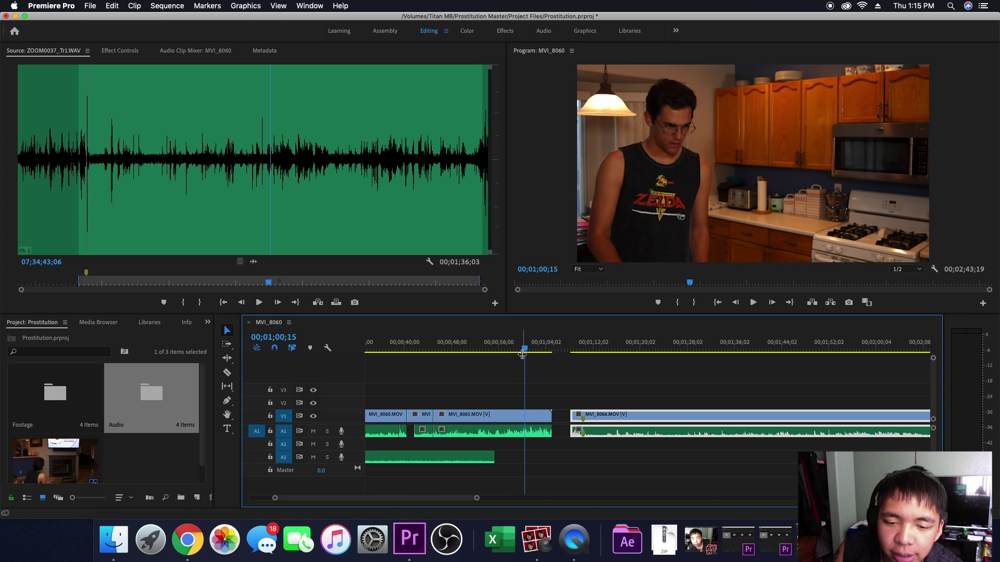
pyautogui.moveTo(524, 352); pyautogui.dragTo(524, 352)
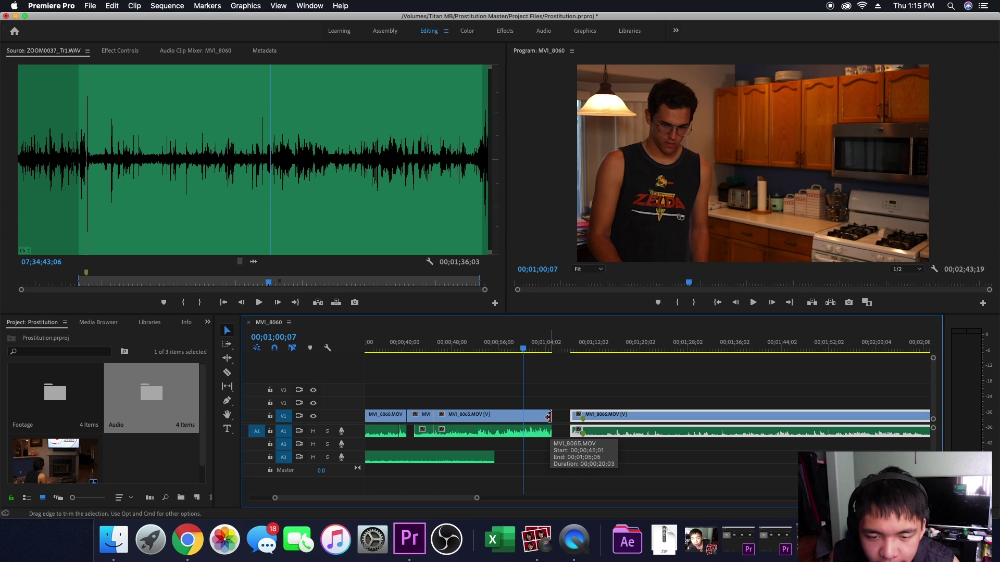
pyautogui.press('c')
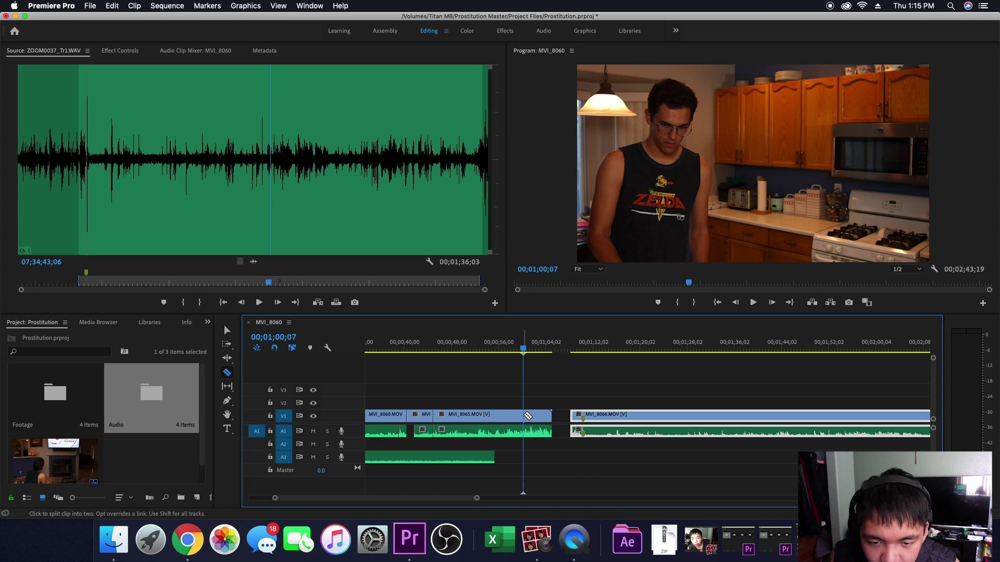
pyautogui.press('v')
# Step: Move the cut-off tail of MVI_8065 to V2 and A2 at about 00;01;36, alongside MVI_8066
pyautogui.click(538, 416)
pyautogui.moveTo(541, 419); pyautogui.dragTo(544, 444)
pyautogui.moveTo(541, 403); pyautogui.dragTo(752, 408)
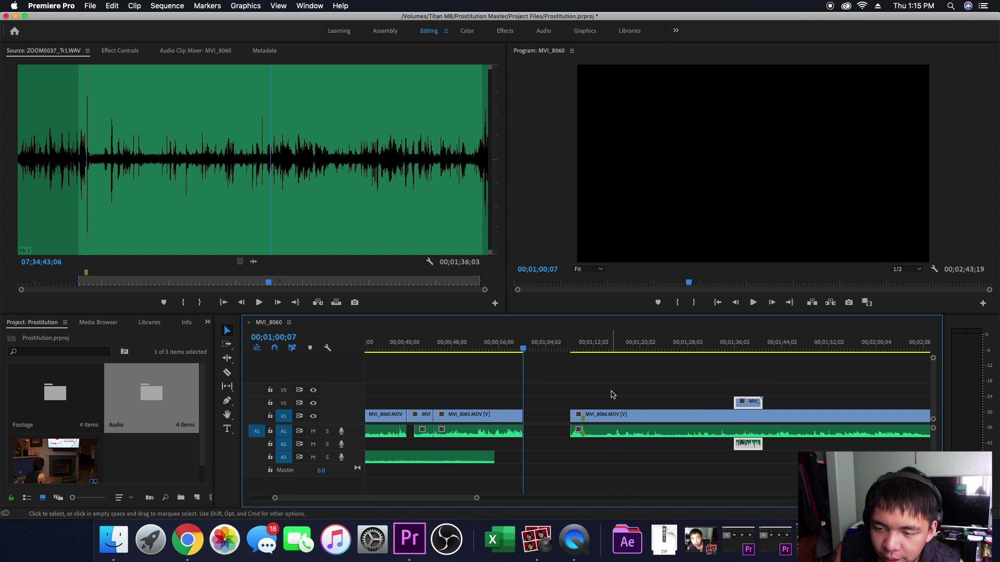
# Step: Compare the end of MVI_8065 with MVI_8066 from about 00;01;14;05 to 00;01;22;28 to find where the action matches
pyautogui.moveTo(751, 348); pyautogui.dragTo(714, 345)
pyautogui.moveTo(584, 354); pyautogui.dragTo(611, 349)
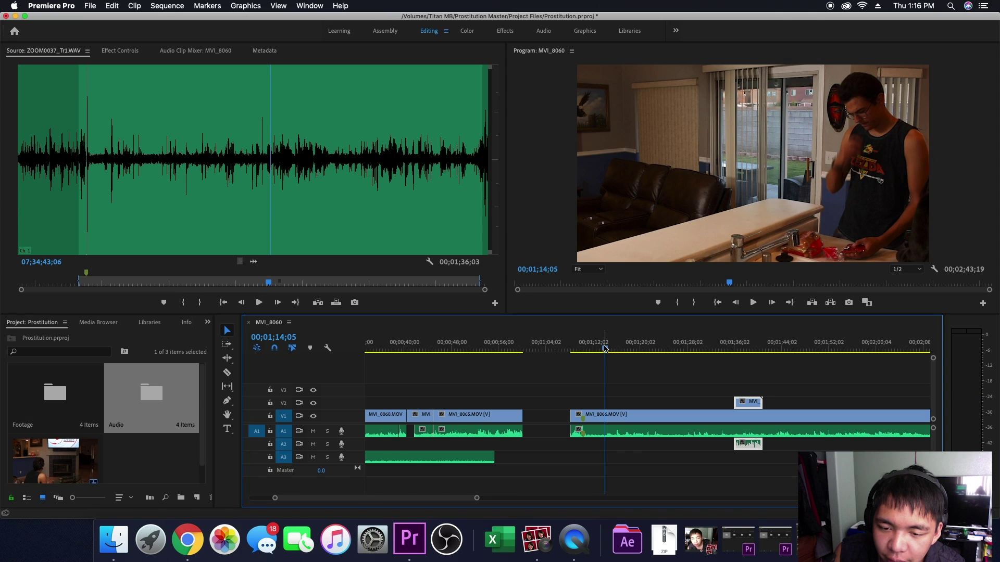
pyautogui.press('space')
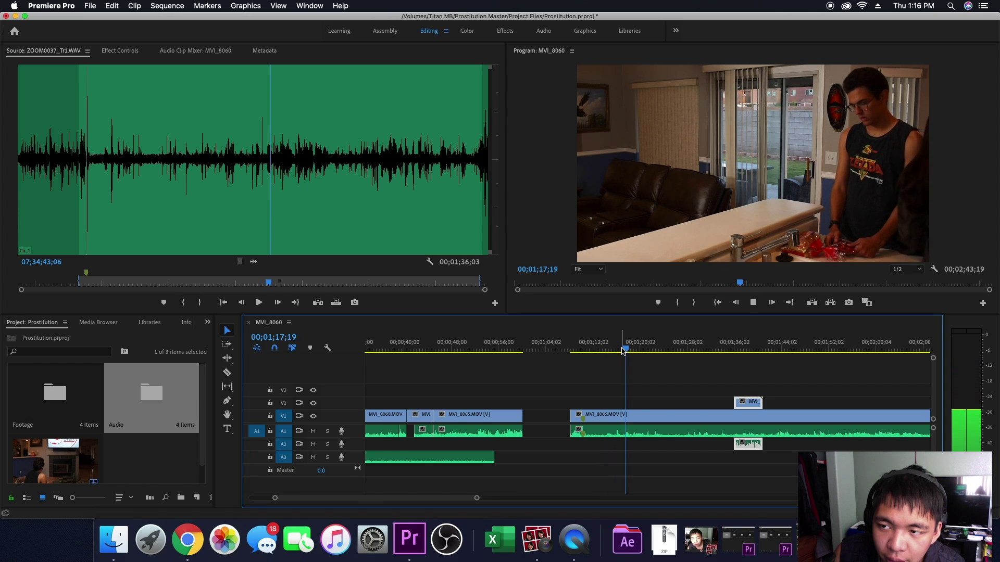
pyautogui.press('space')
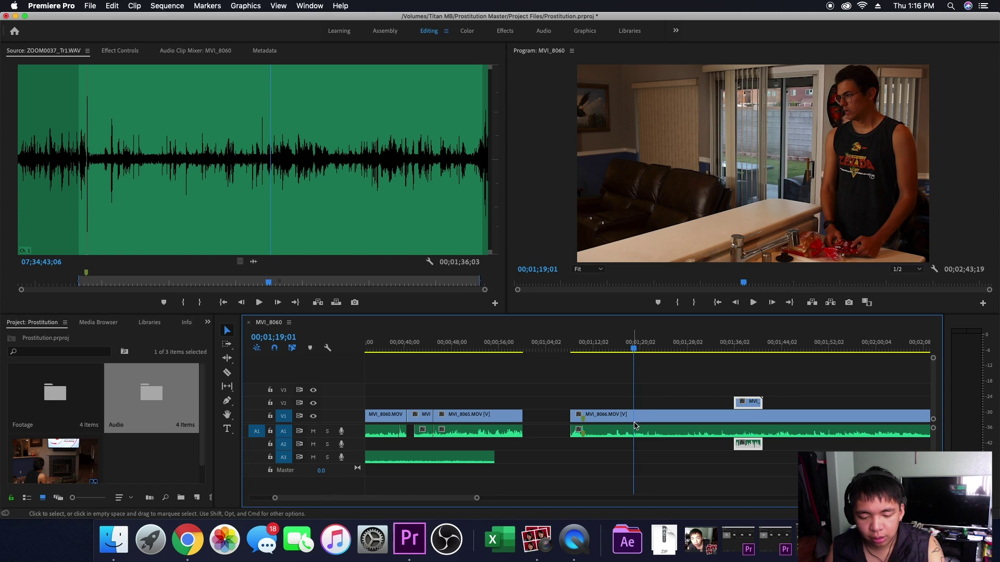
pyautogui.press('c')
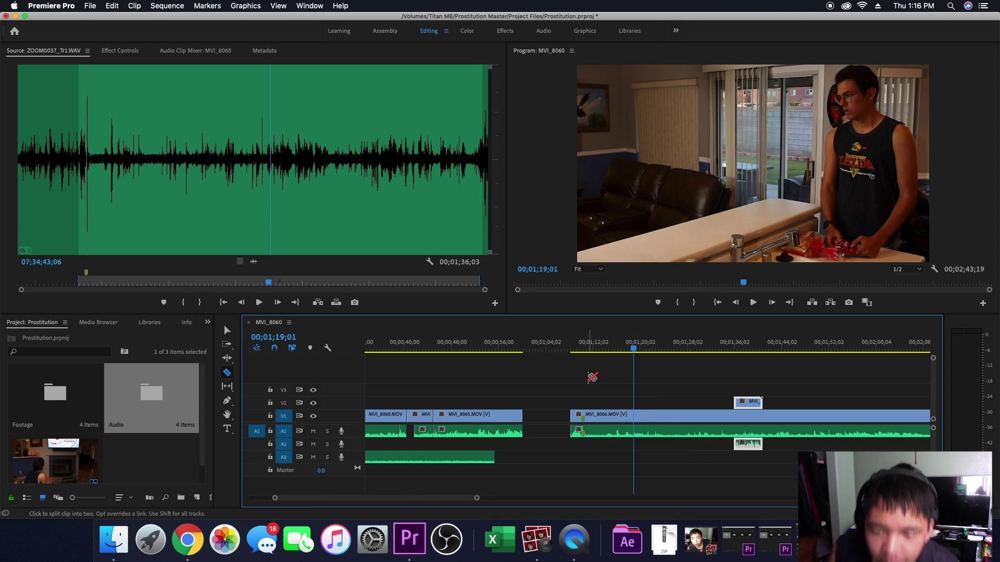
pyautogui.press('v')
pyautogui.moveTo(633, 350); pyautogui.dragTo(510, 352)
pyautogui.press('space')
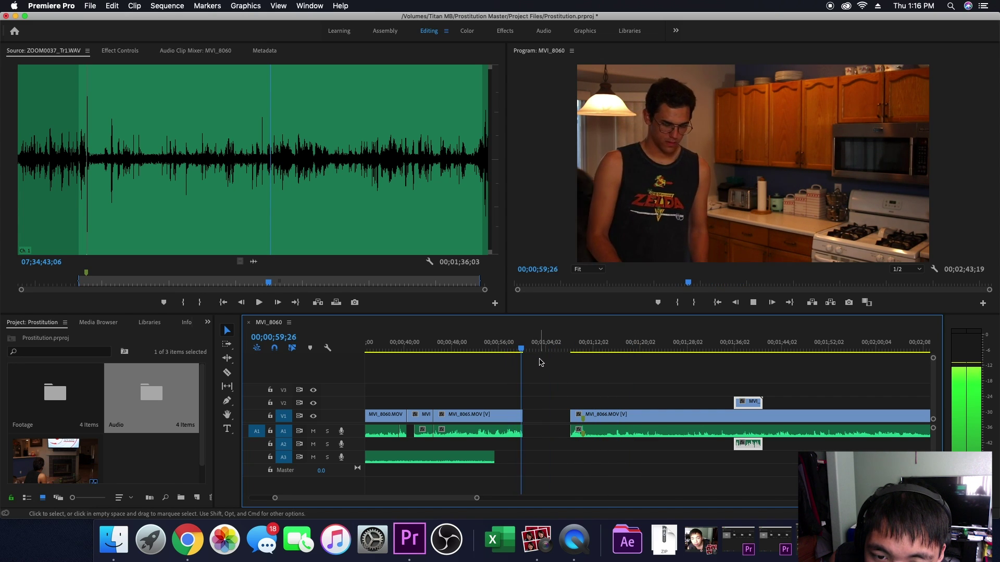
pyautogui.moveTo(527, 350); pyautogui.dragTo(619, 364)
pyautogui.press('space')
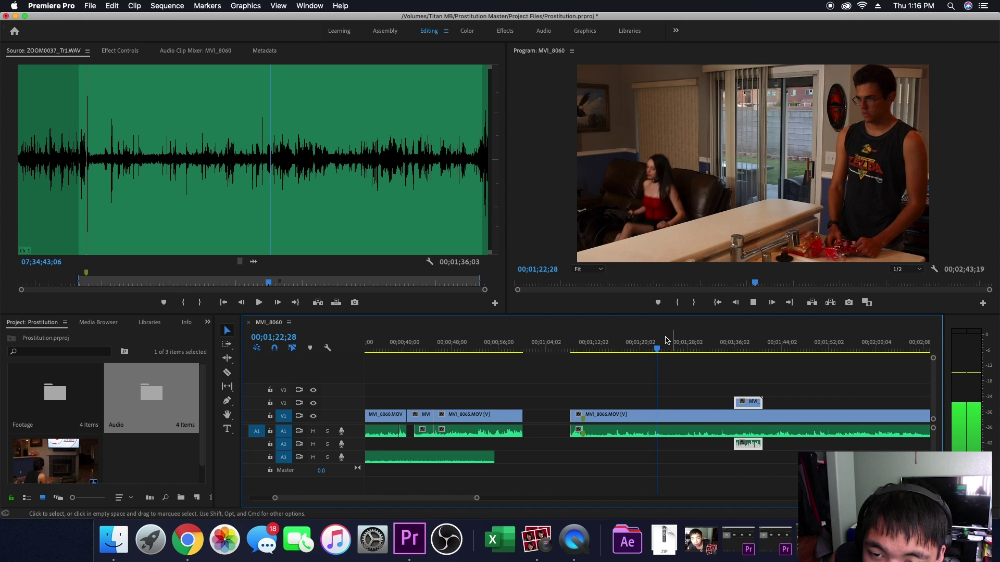
# Step: Replay the last seconds of MVI_8065, extend its end by about half a second, and play the lengthened end
pyautogui.moveTo(642, 352); pyautogui.dragTo(509, 377)
pyautogui.press('space')
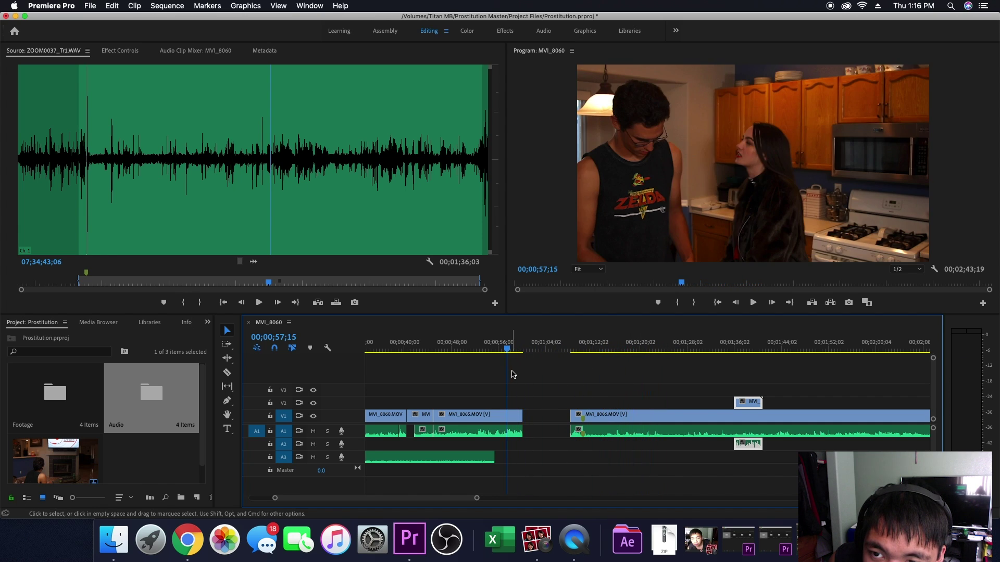
pyautogui.moveTo(518, 350)
pyautogui.mouseDown()
pyautogui.moveTo(506, 355)
pyautogui.moveTo(515, 355)
pyautogui.mouseUp()
pyautogui.press('space')
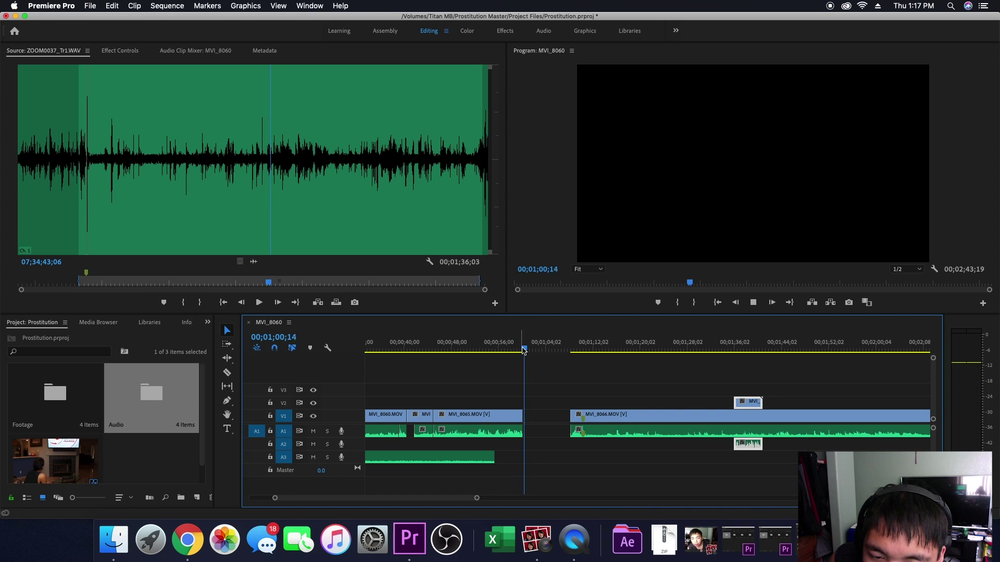
pyautogui.click(518, 349)
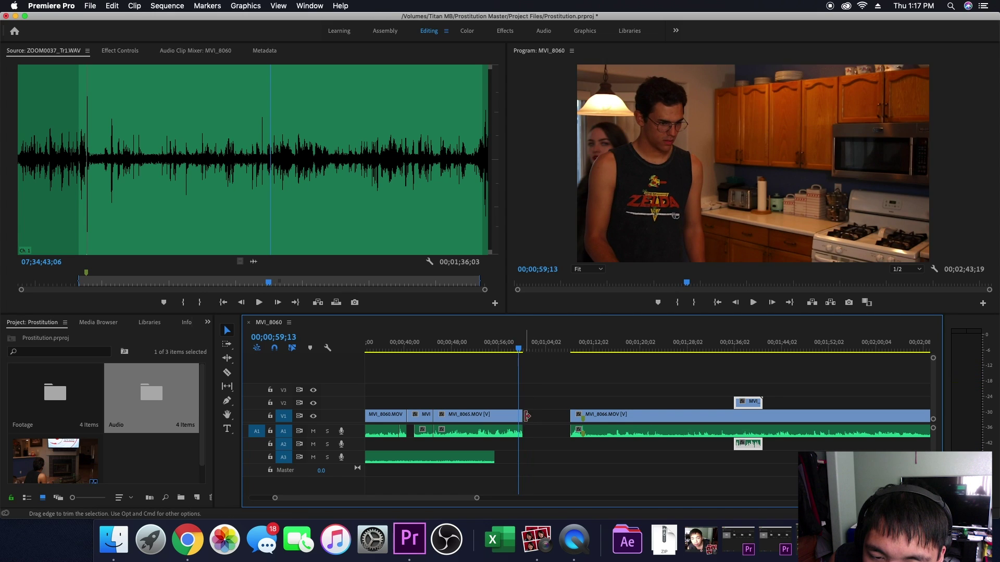
pyautogui.moveTo(521, 418); pyautogui.dragTo(526, 418)
pyautogui.press('space')
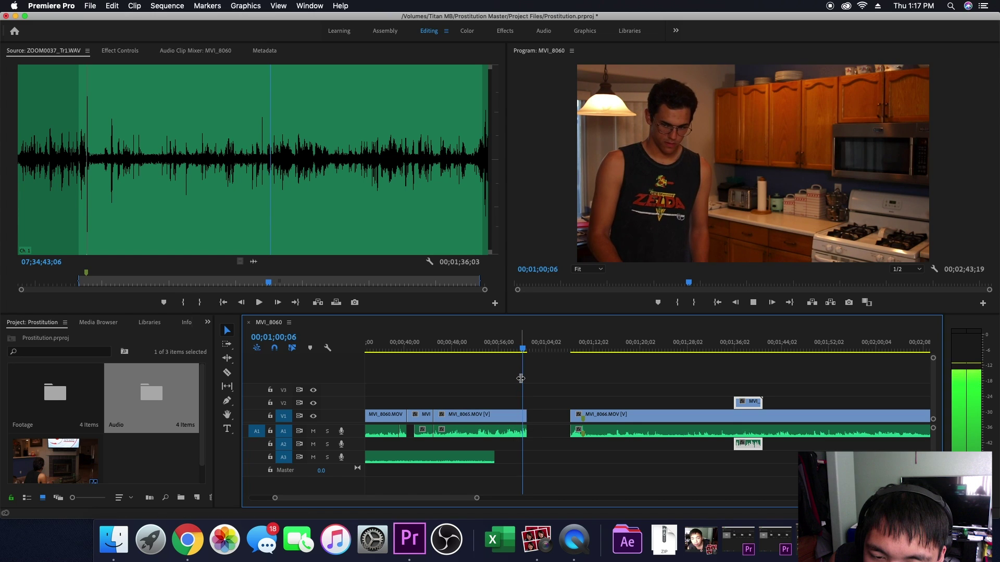
pyautogui.press('space')
pyautogui.moveTo(526, 352); pyautogui.dragTo(520, 350)
pyautogui.press('space')
pyautogui.press('space')
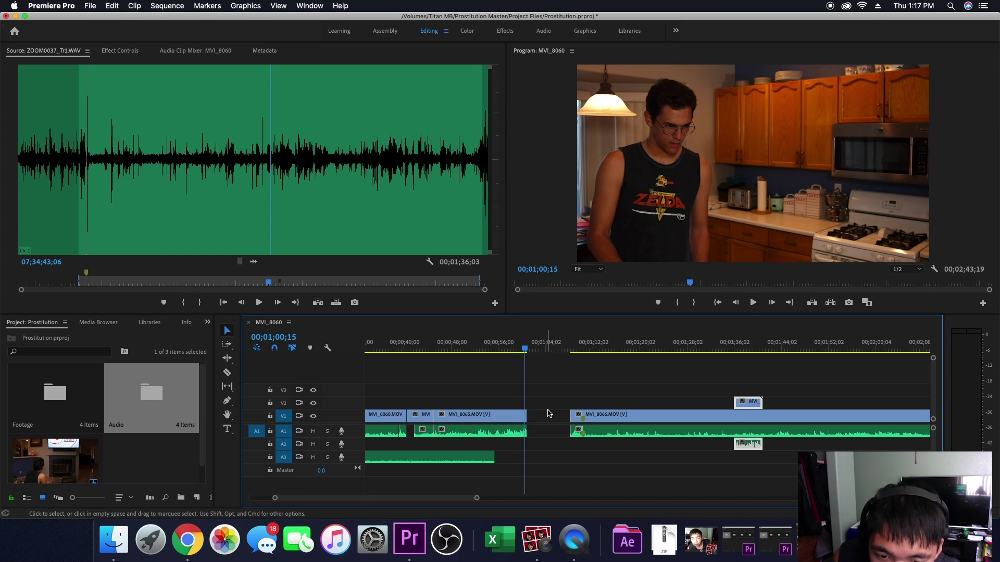
# Step: Trim MVI_8065's end back slightly, review it, and extend the clip to about 00;01;02
pyautogui.moveTo(525, 417); pyautogui.dragTo(523, 417)
pyautogui.moveTo(524, 351); pyautogui.dragTo(516, 351)
pyautogui.press('space')
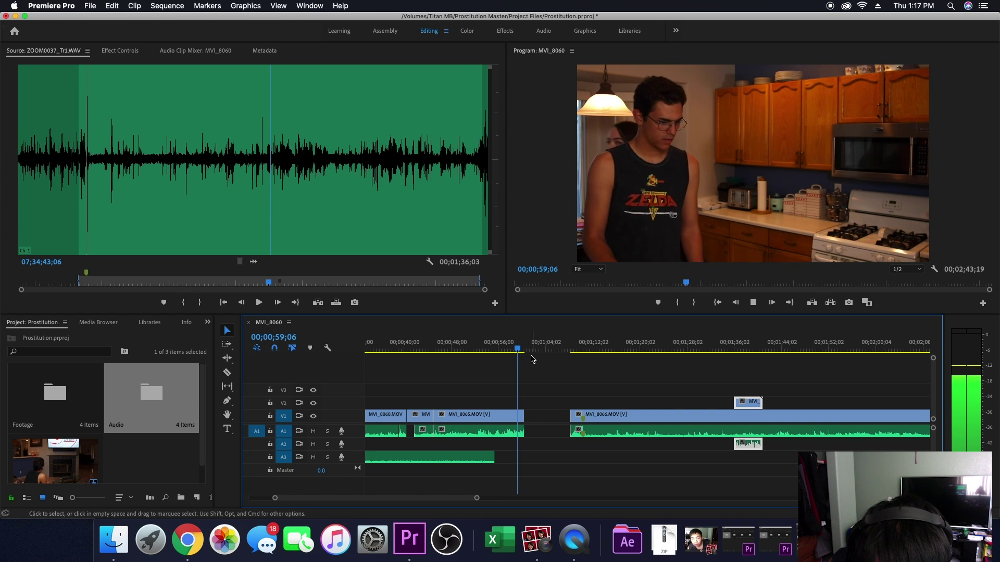
pyautogui.moveTo(529, 351); pyautogui.dragTo(519, 352)
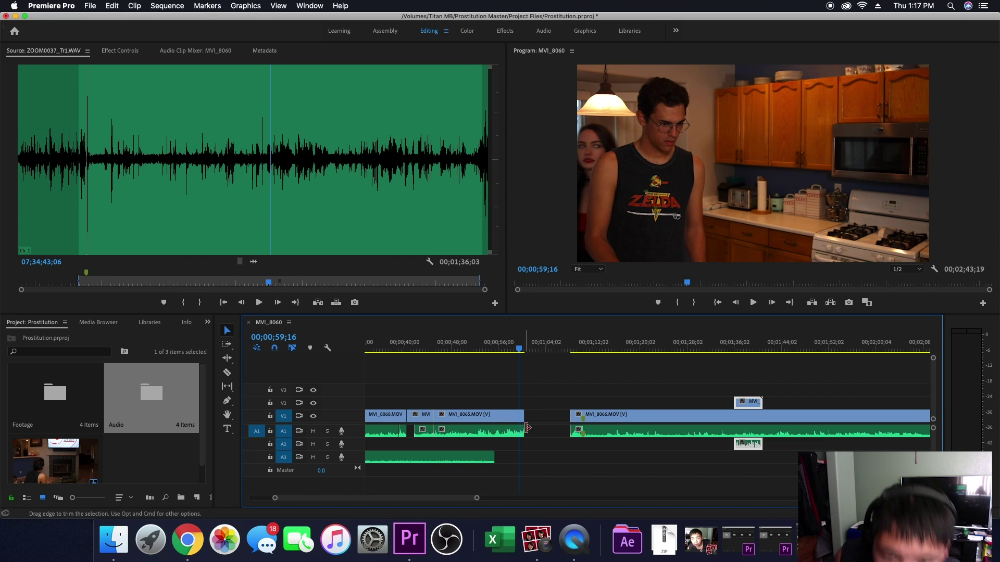
pyautogui.moveTo(522, 417); pyautogui.dragTo(531, 416)
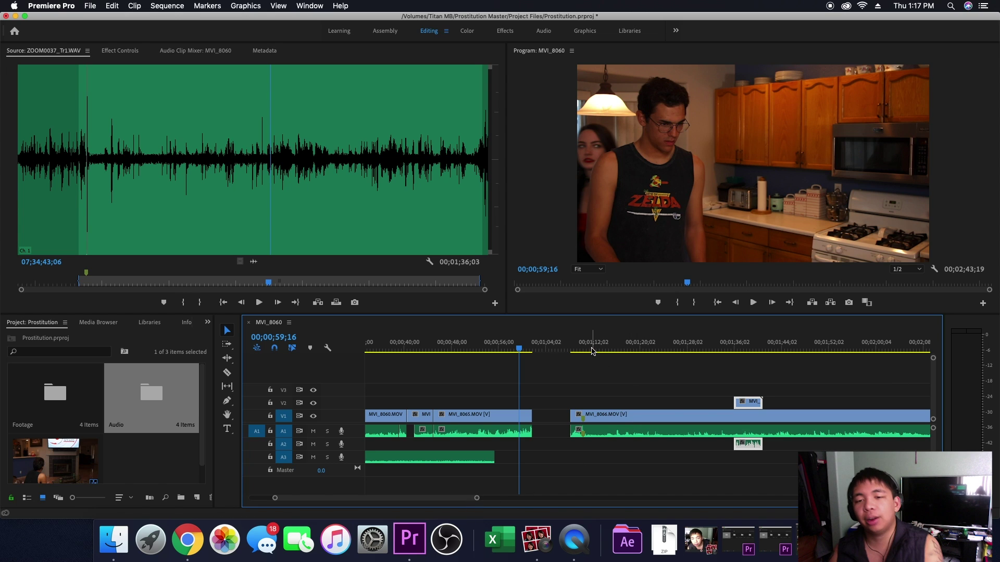
# Step: Compare the action in MVI_8066 around 00;01;19;20 with the end of MVI_8065 around 00;01;00
pyautogui.moveTo(592, 348); pyautogui.dragTo(639, 362)
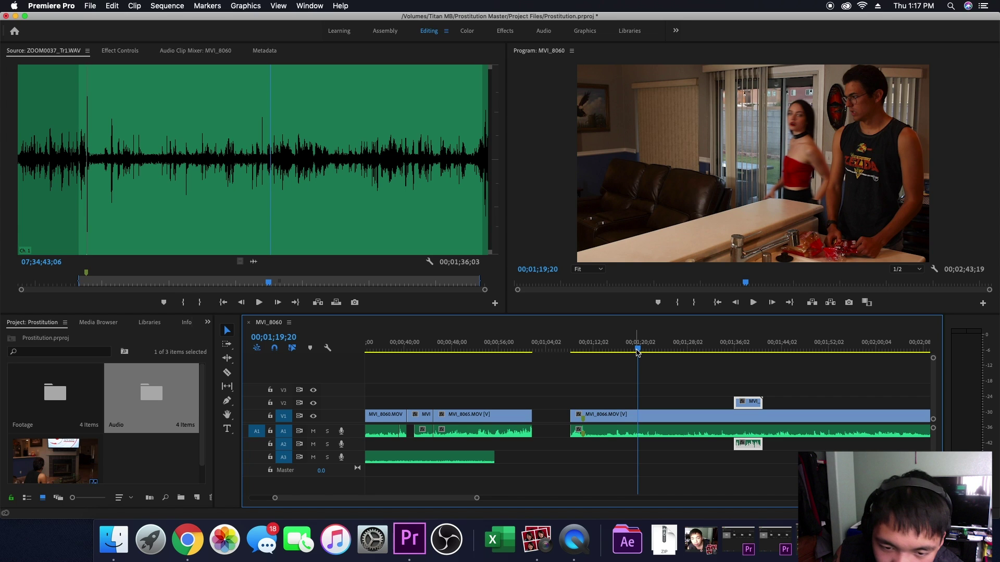
pyautogui.moveTo(640, 350); pyautogui.dragTo(519, 370)
pyautogui.press('space')
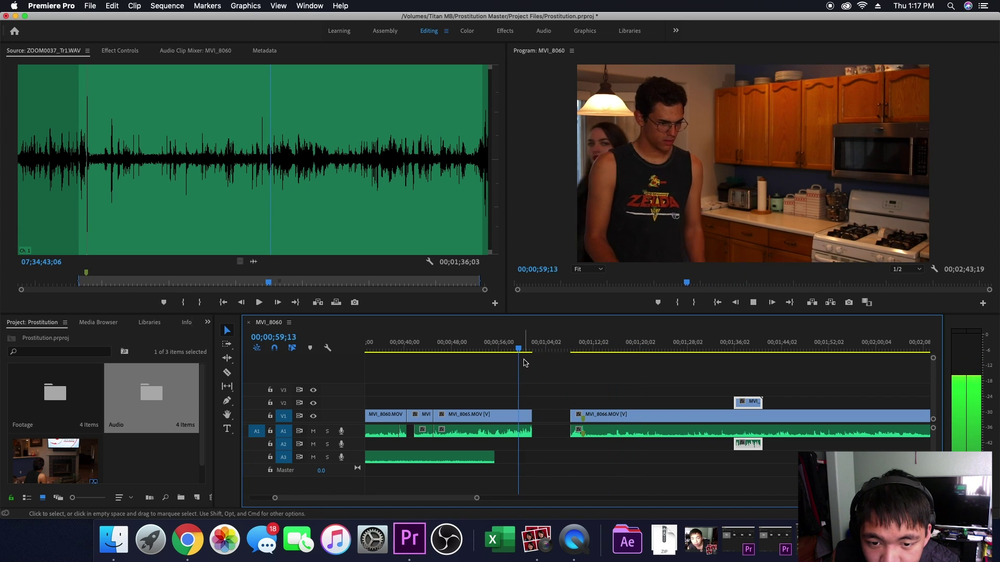
pyautogui.click(522, 352)
pyautogui.moveTo(522, 352); pyautogui.dragTo(529, 350)
pyautogui.click(520, 351)
pyautogui.press('space')
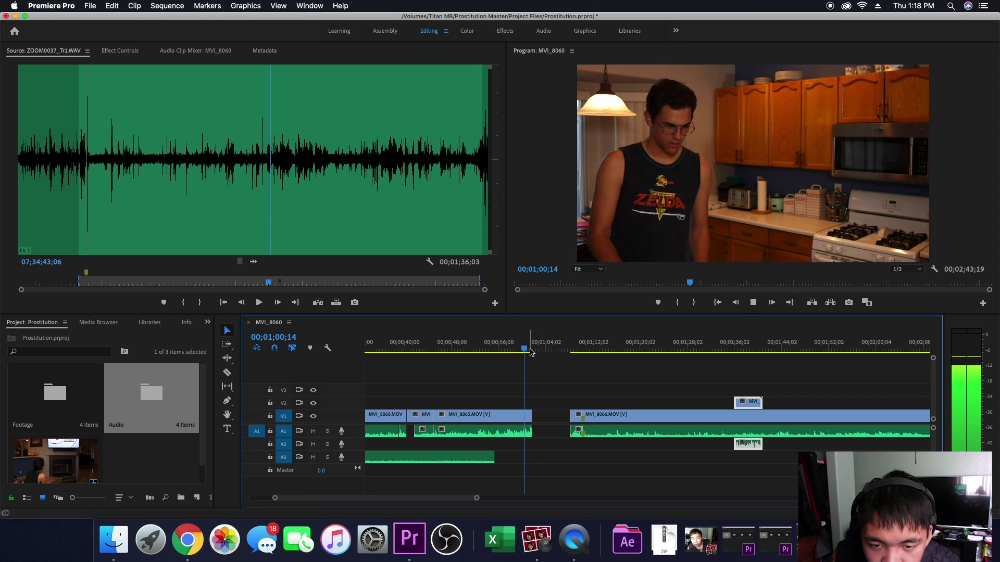
pyautogui.click(526, 352)
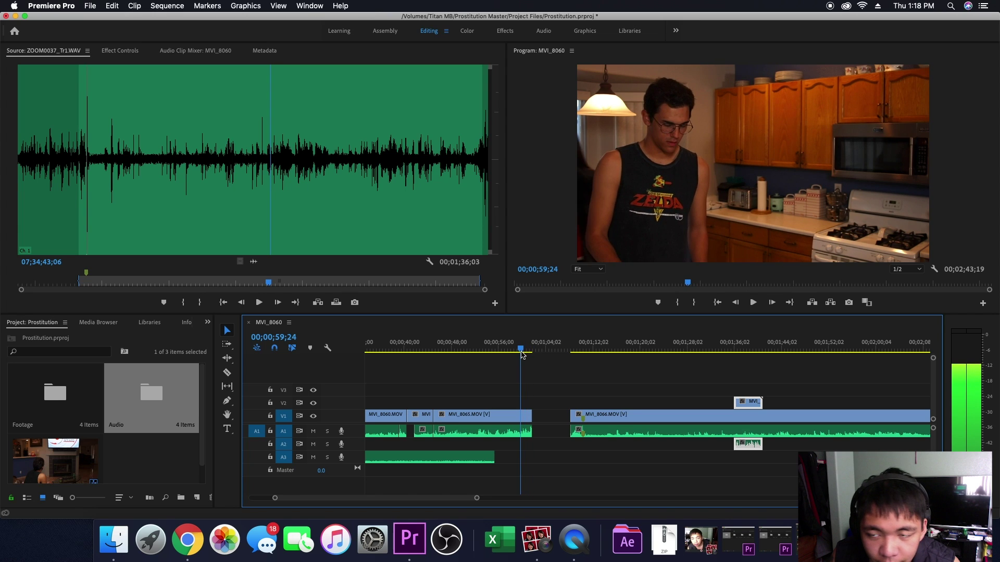
# Step: Play the last seconds of MVI_8065 to find an earlier cut point and trim the clip's end to 00;00;58;12
pyautogui.click(508, 353)
pyautogui.press('space')
pyautogui.moveTo(514, 351); pyautogui.dragTo(500, 351)
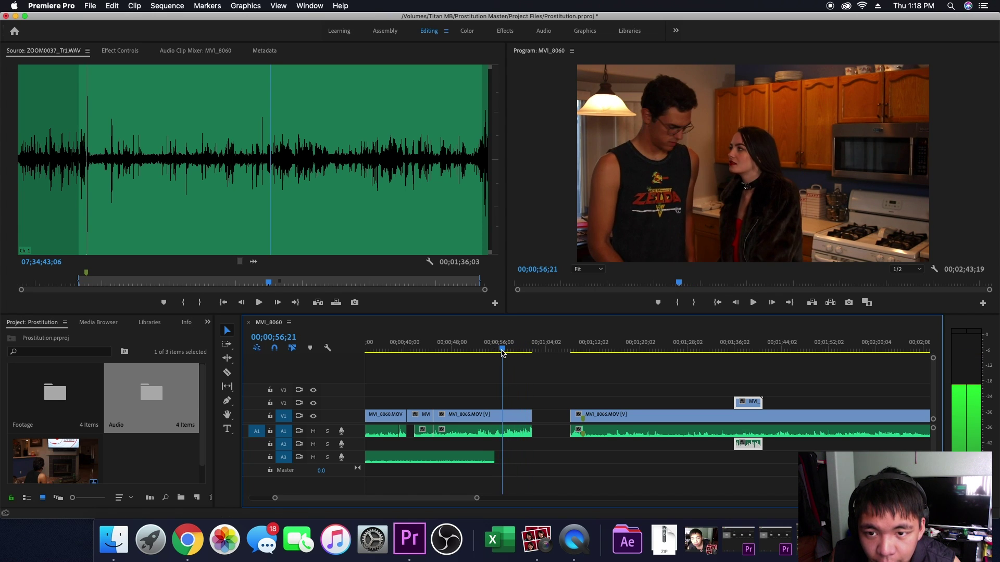
pyautogui.press('space')
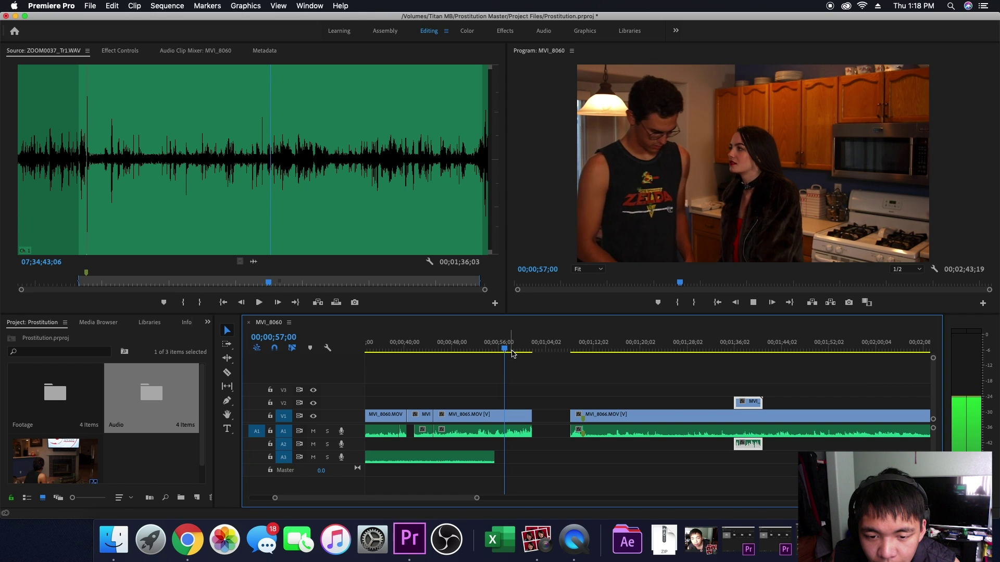
pyautogui.press('space')
pyautogui.moveTo(513, 351); pyautogui.dragTo(514, 351)
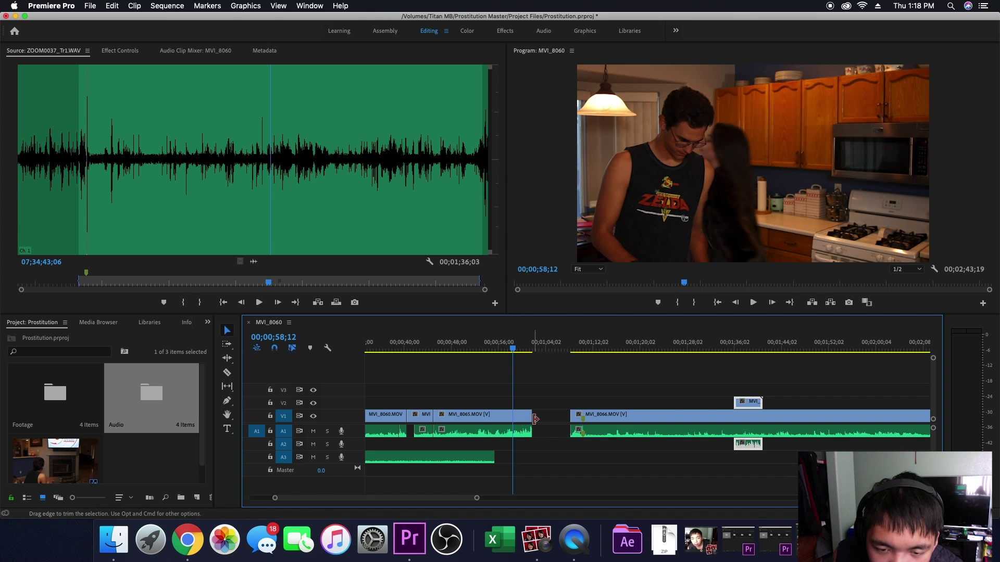
pyautogui.moveTo(529, 416); pyautogui.dragTo(513, 416)
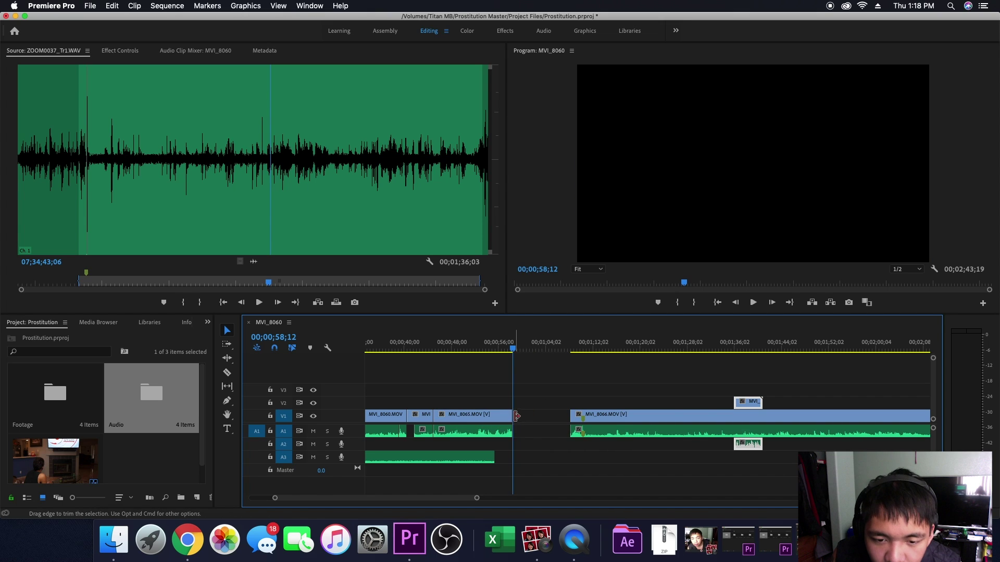
# Step: Trim the start of MVI_8066 to 00;01;18;07 and move the clip against the end of MVI_8065
pyautogui.hotkey('shift', 'k')
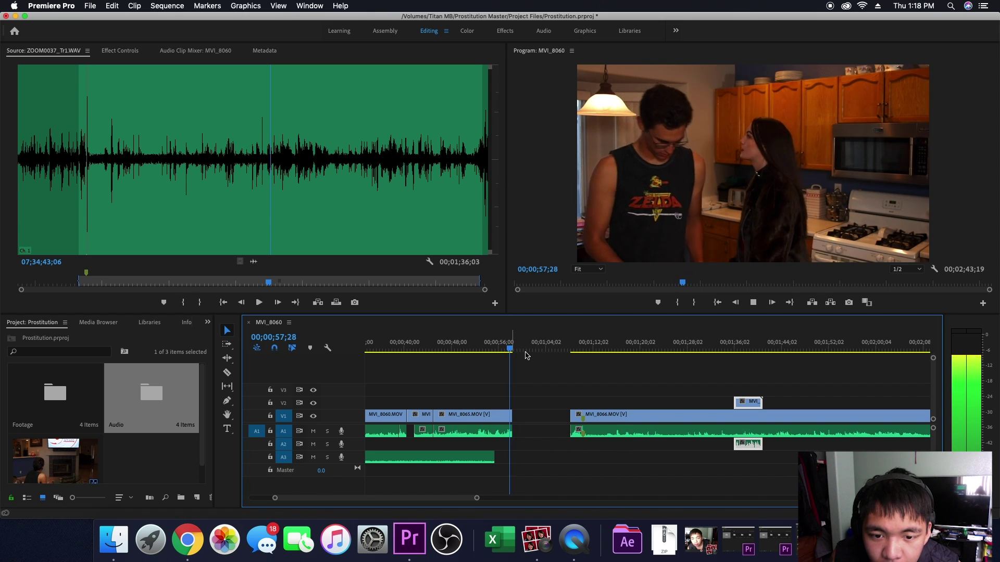
pyautogui.moveTo(514, 349); pyautogui.dragTo(630, 354)
pyautogui.press('space')
pyautogui.moveTo(573, 415); pyautogui.dragTo(603, 424)
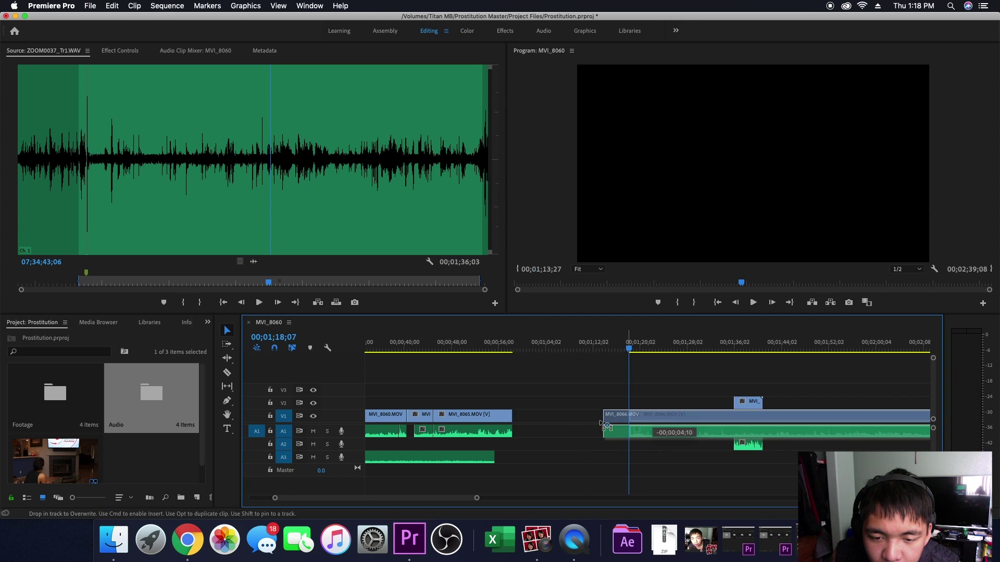
pyautogui.moveTo(542, 421); pyautogui.dragTo(531, 420)
# Step: Play across the cut between MVI_8065 and MVI_8066 and move MVI_8066 about two seconds later, opening a gap
pyautogui.click(501, 349)
pyautogui.press('space')
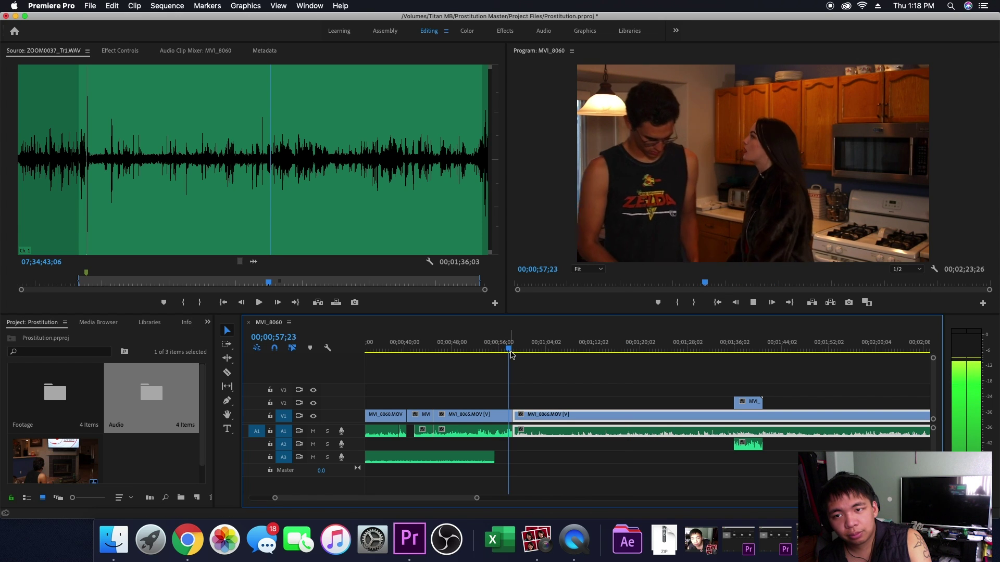
pyautogui.click(515, 351)
pyautogui.moveTo(514, 352); pyautogui.dragTo(510, 353)
pyautogui.press('space')
pyautogui.moveTo(517, 416); pyautogui.dragTo(522, 415)
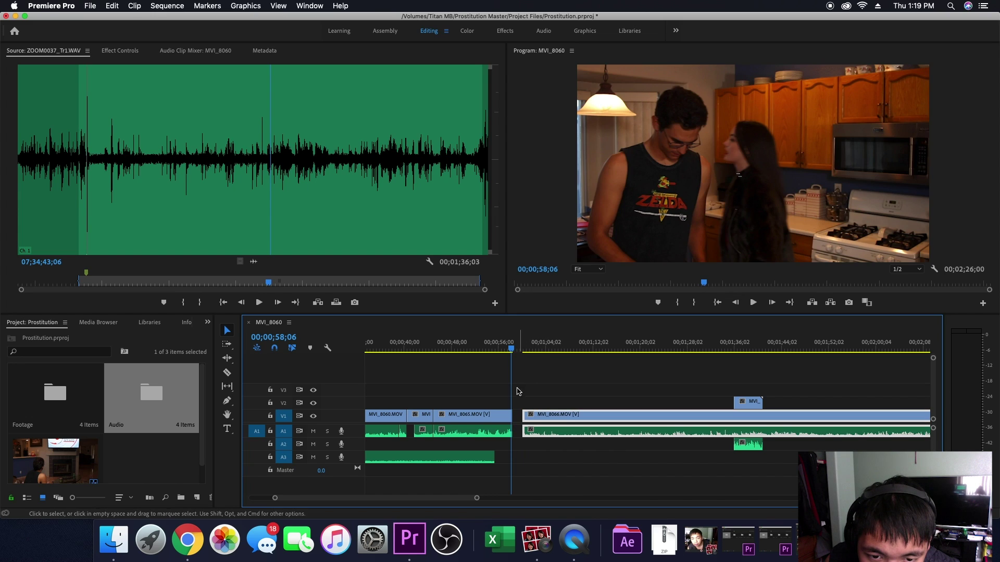
# Step: Step frame by frame to trim MVI_8065's end to 00;00;58;03 and move MVI_8066 back against it
pyautogui.moveTo(511, 352)
pyautogui.mouseDown()
pyautogui.moveTo(520, 352)
pyautogui.moveTo(511, 350)
pyautogui.mouseUp()
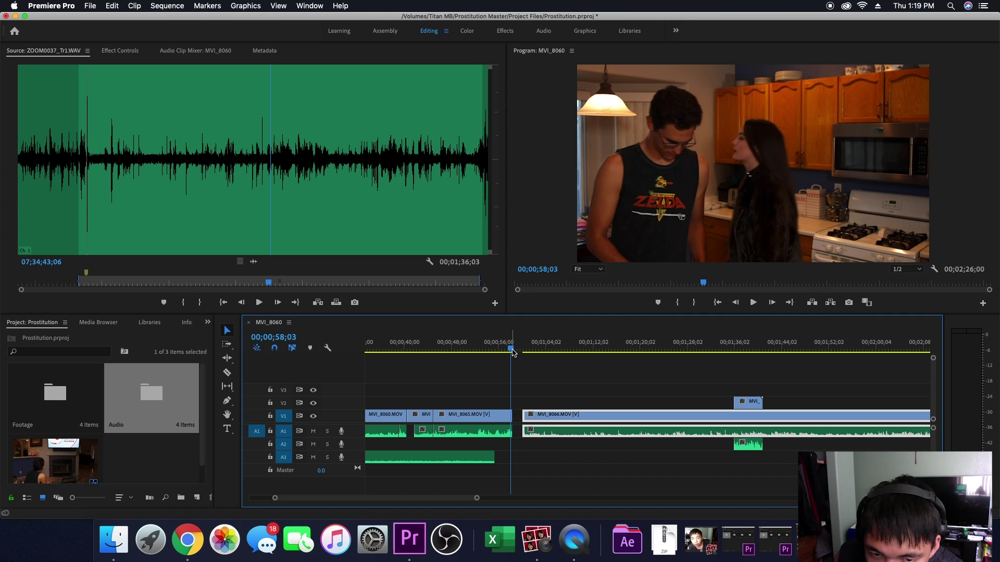
pyautogui.press('Left')
pyautogui.press('Left')
pyautogui.press('Left')
pyautogui.press('Left')
pyautogui.press('Left')
pyautogui.press('Left')
pyautogui.press('Right')
pyautogui.press('Right')
pyautogui.press('Right')
pyautogui.press('Right')
pyautogui.press('Right')
pyautogui.press('Right')
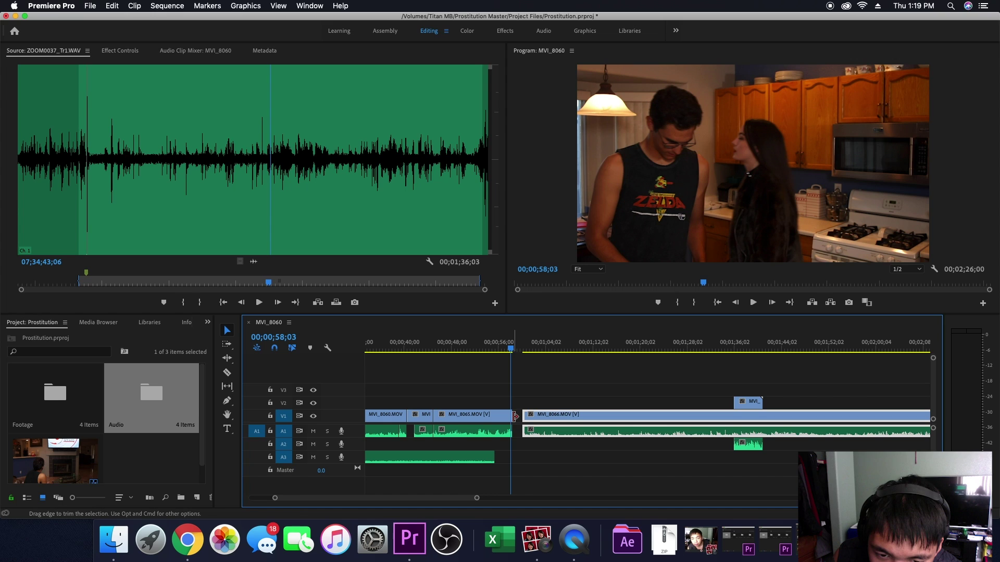
pyautogui.moveTo(509, 416); pyautogui.dragTo(525, 422)
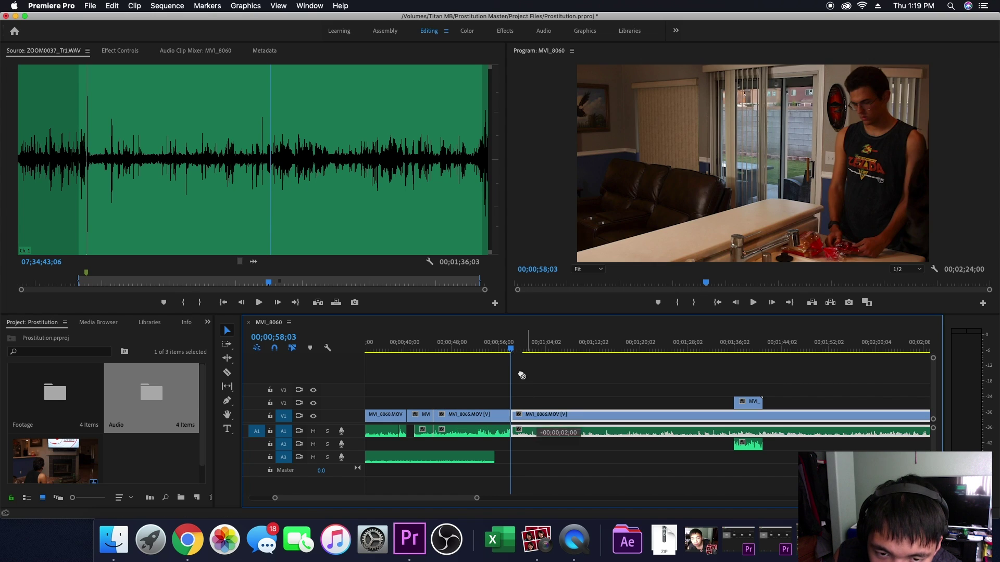
# Step: Play across the cut repeatedly and trim MVI_8065's end to 00;00;57;16
pyautogui.click(504, 352)
pyautogui.press('space')
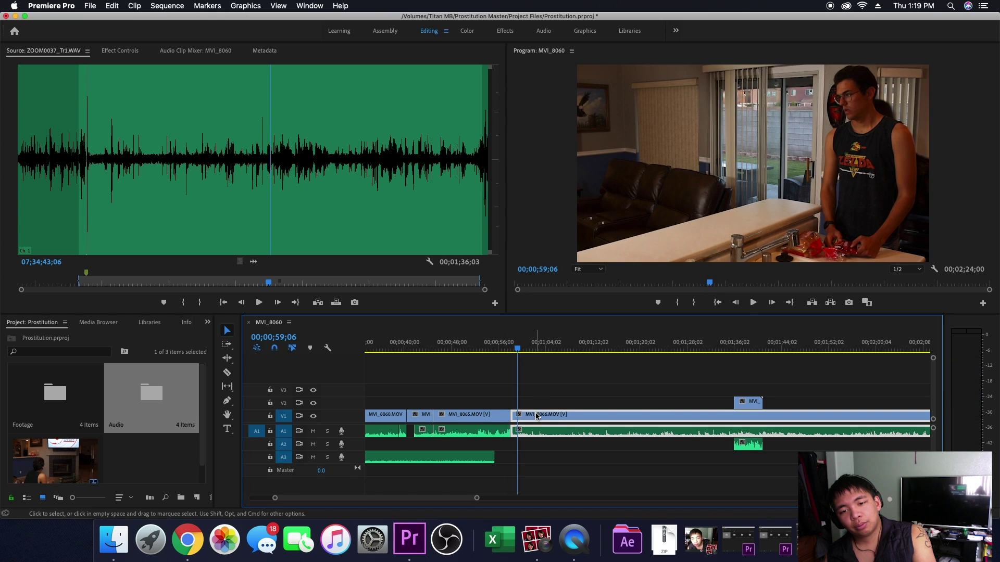
pyautogui.moveTo(518, 352); pyautogui.dragTo(505, 353)
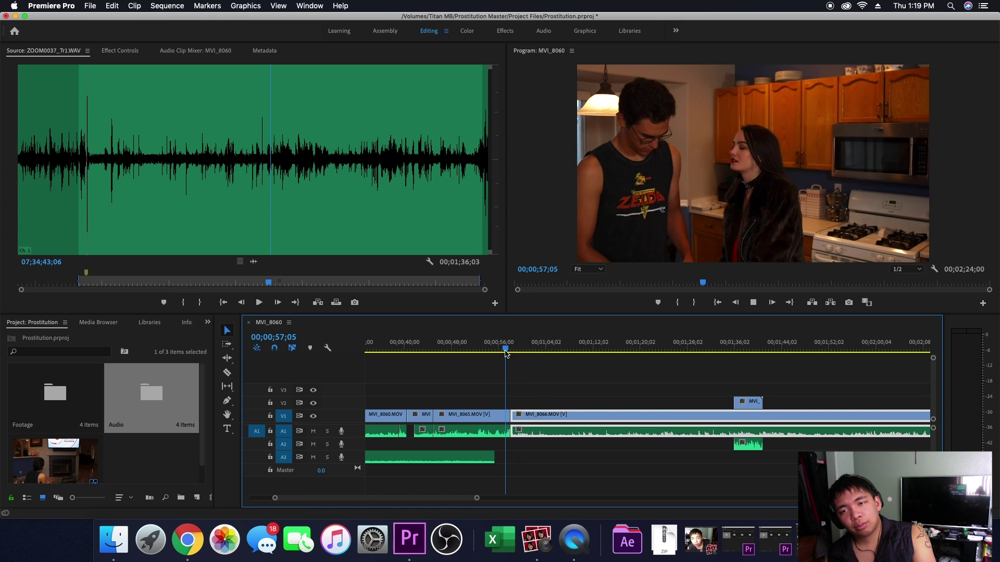
pyautogui.press('space')
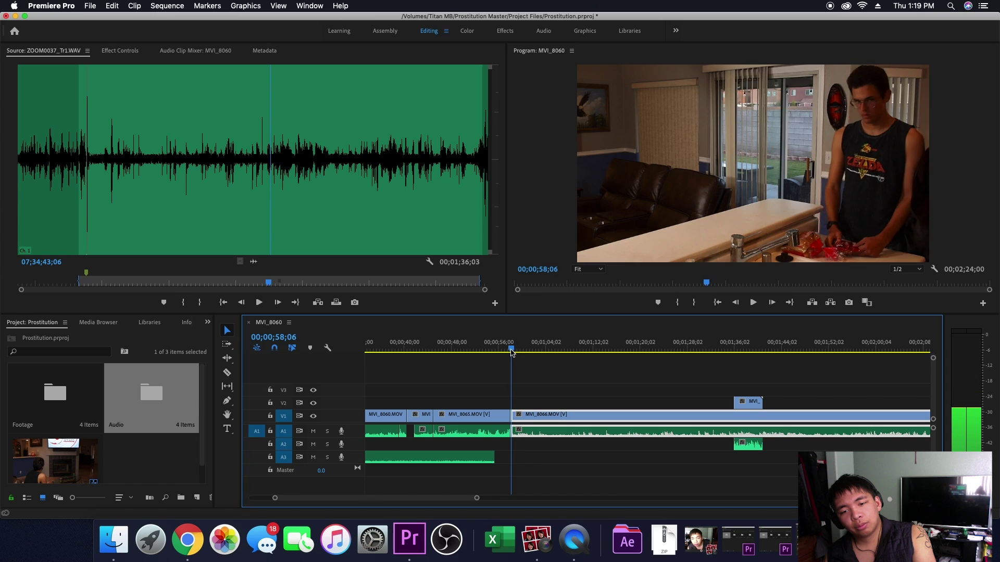
pyautogui.click(506, 352)
pyautogui.press('space')
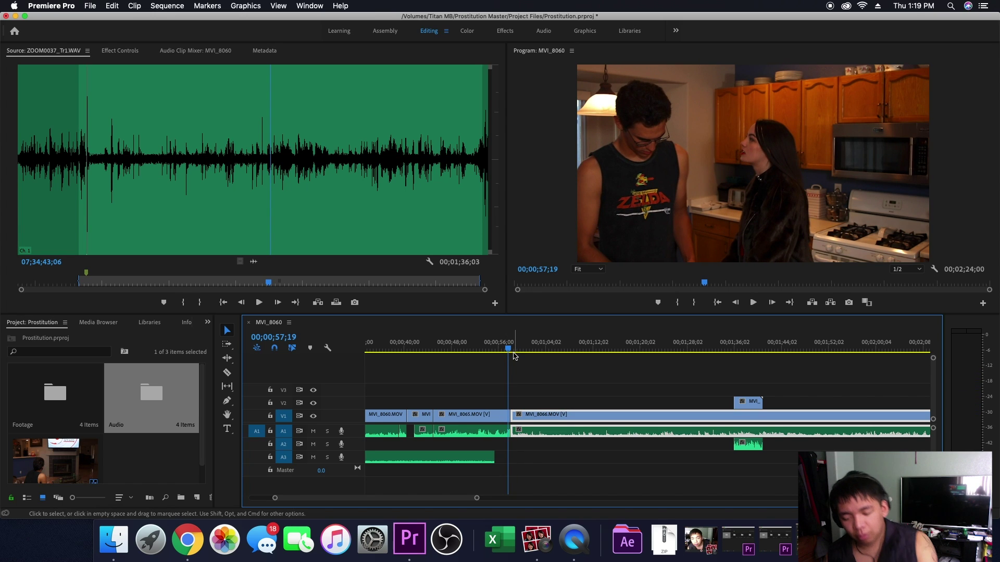
pyautogui.press('Left')
pyautogui.press('Left')
pyautogui.press('Left')
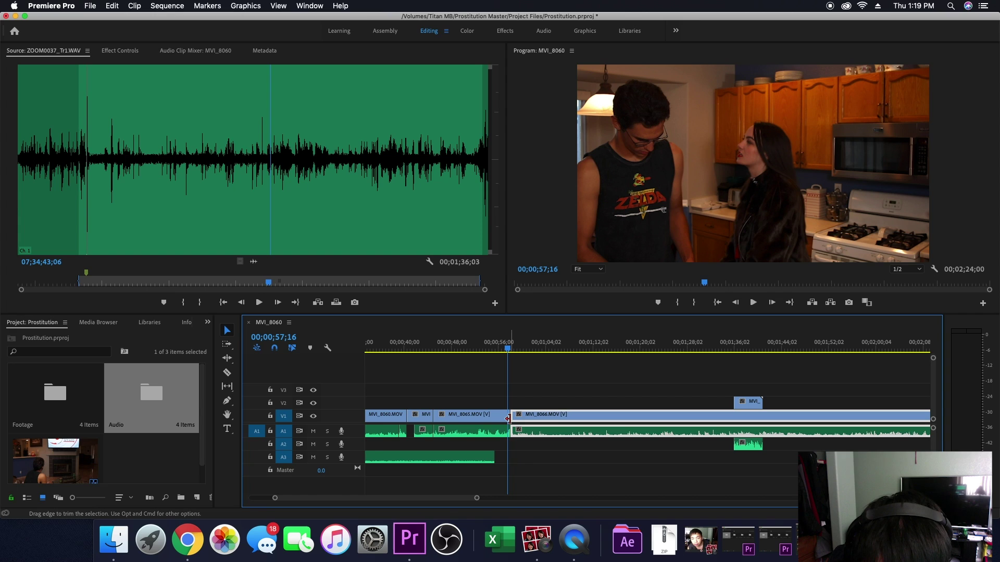
pyautogui.moveTo(508, 418); pyautogui.dragTo(506, 418)
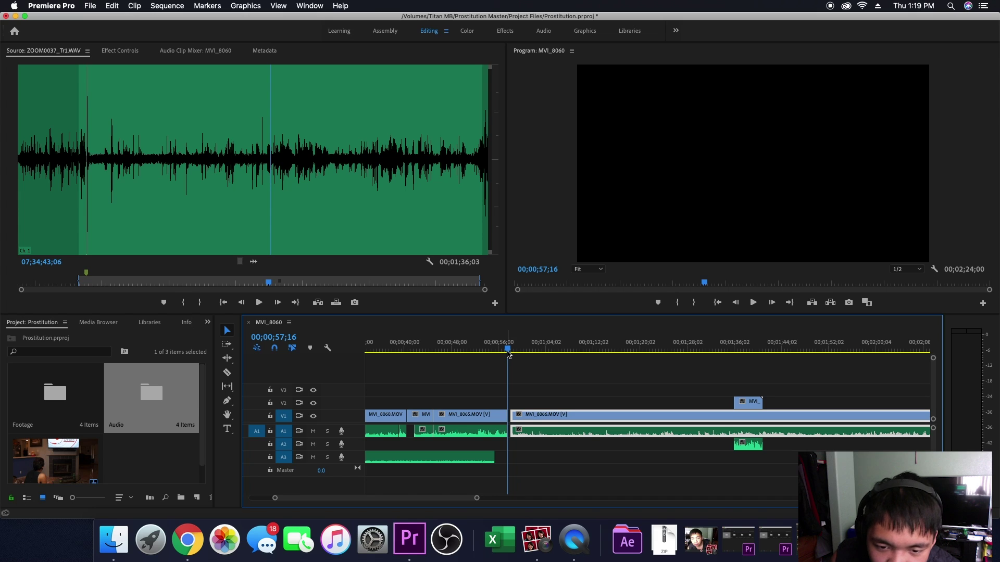
# Step: Move MVI_8066 later to 00;00;59;28 to check its first frames, and move it back against MVI_8065's end at 00;00;57;16
pyautogui.moveTo(511, 348); pyautogui.dragTo(510, 354)
pyautogui.moveTo(558, 416); pyautogui.dragTo(521, 415)
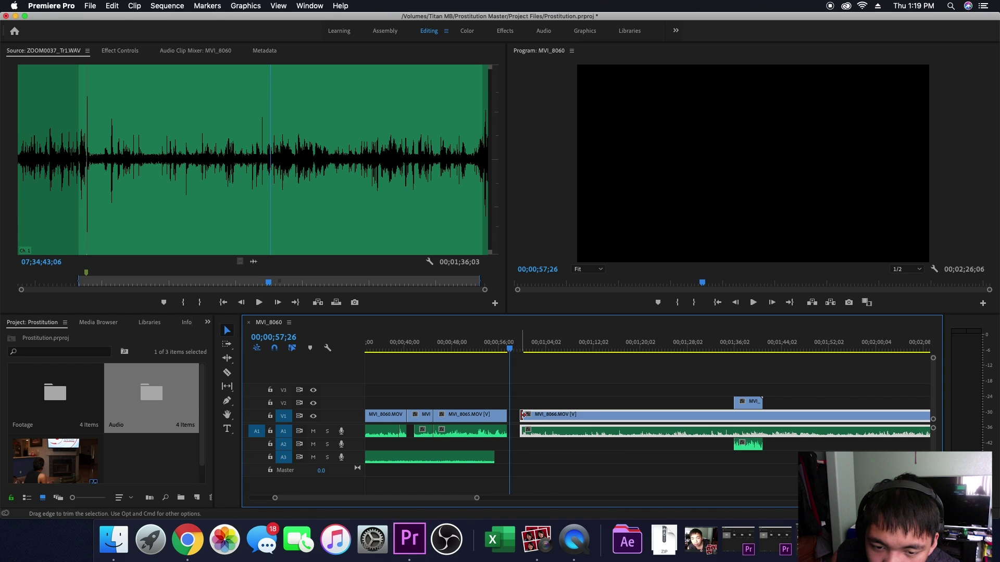
pyautogui.moveTo(512, 351); pyautogui.dragTo(521, 350)
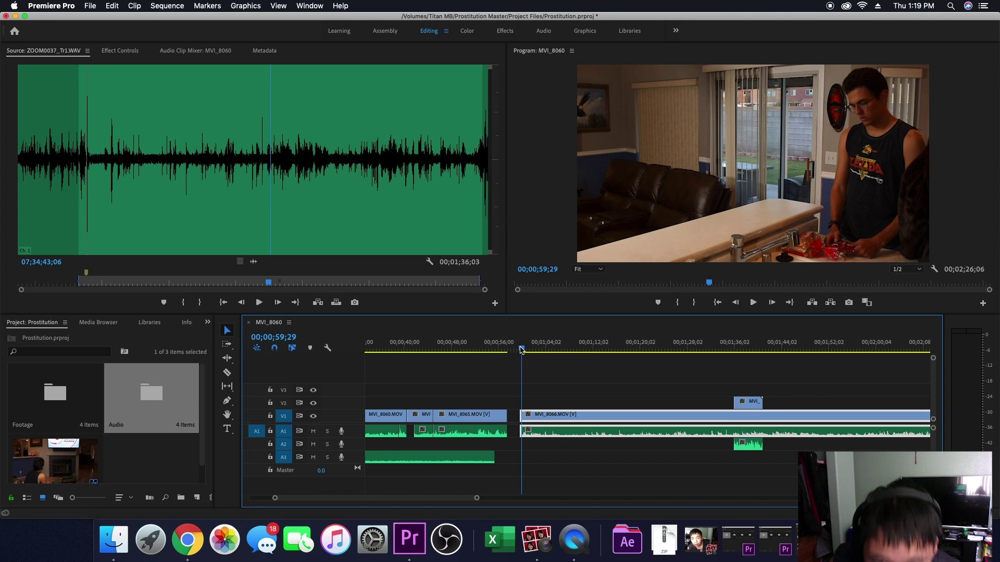
pyautogui.moveTo(522, 350); pyautogui.dragTo(522, 350)
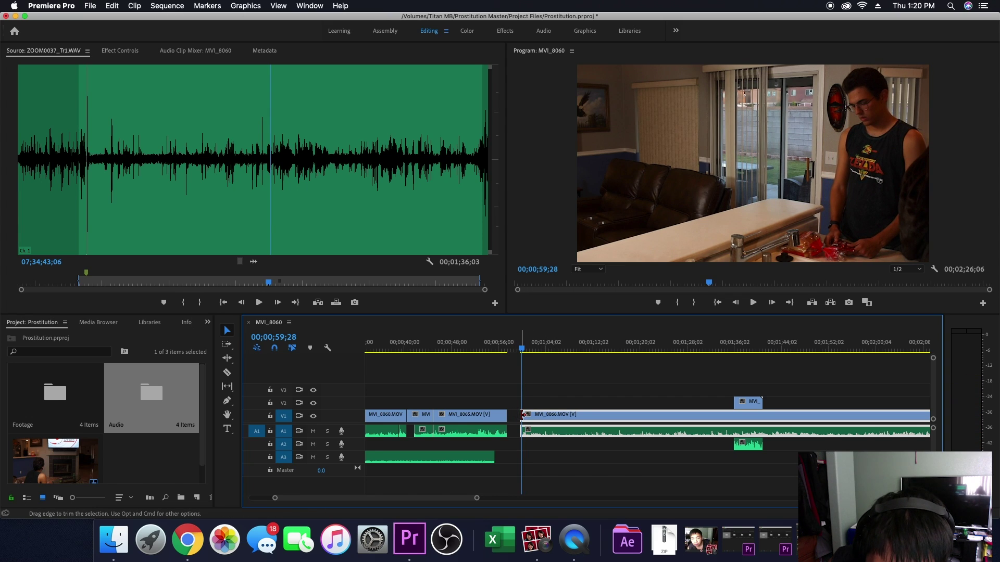
pyautogui.moveTo(524, 415); pyautogui.dragTo(525, 410)
# Step: Play repeatedly across the cut between MVI_8065 and MVI_8066 and review MVI_8066 up to about 00;01;28
pyautogui.press('j')
pyautogui.press('j')
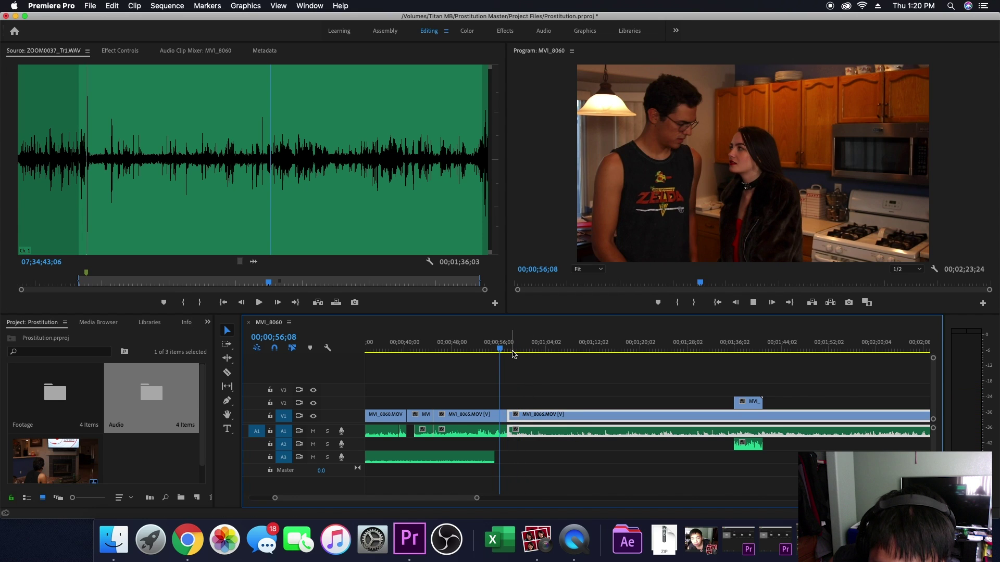
pyautogui.press('l')
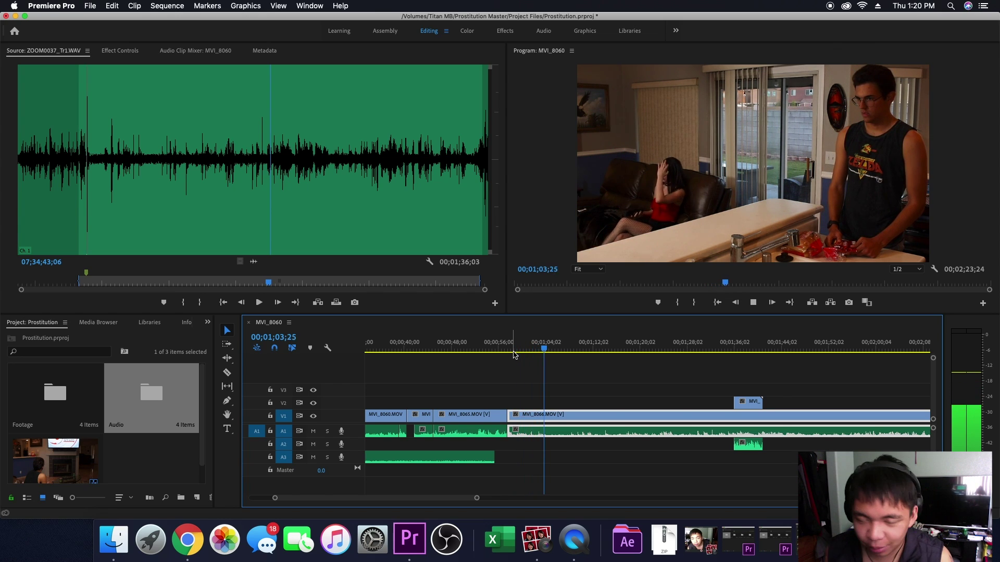
pyautogui.press('space')
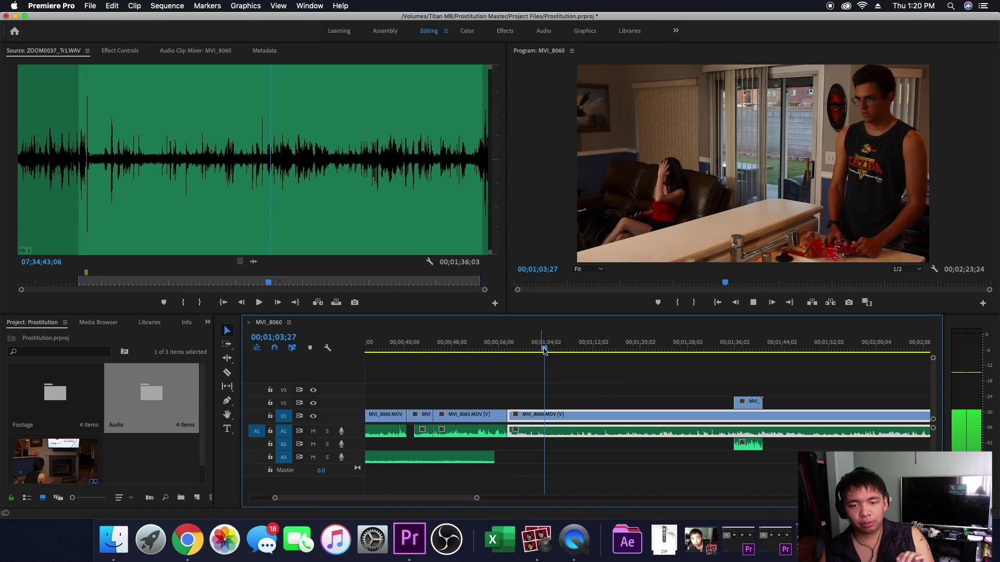
pyautogui.click(517, 353)
pyautogui.moveTo(516, 355); pyautogui.dragTo(499, 355)
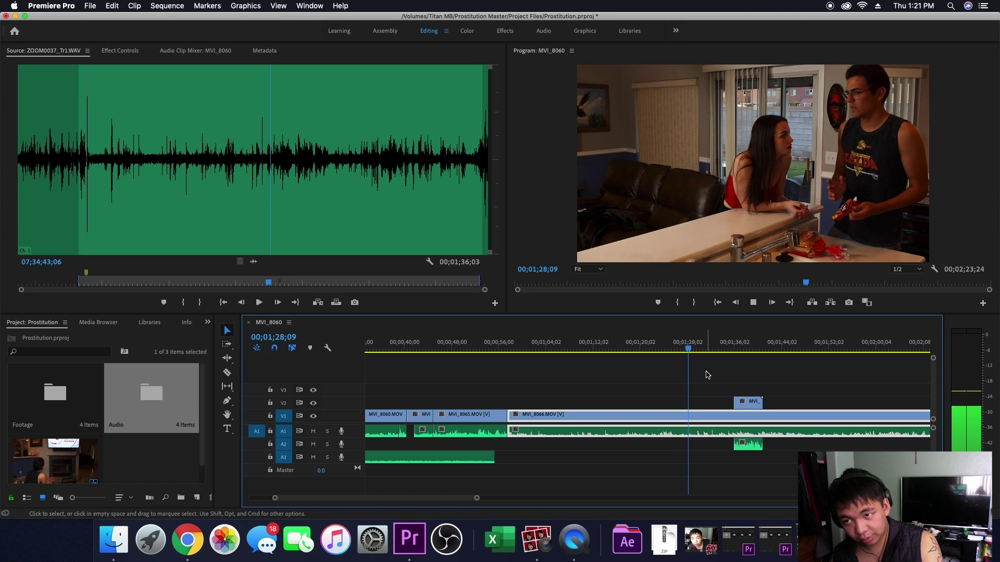
# Step: Delete the short clip on V2 near 00;01;36;02 together with its linked audio on A2
pyautogui.click(753, 406)
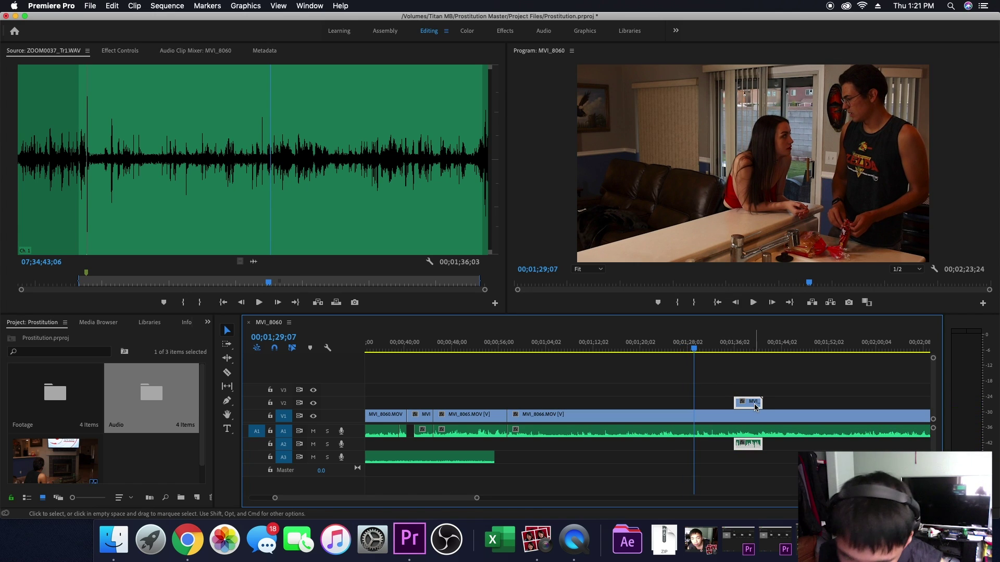
pyautogui.press('Delete')
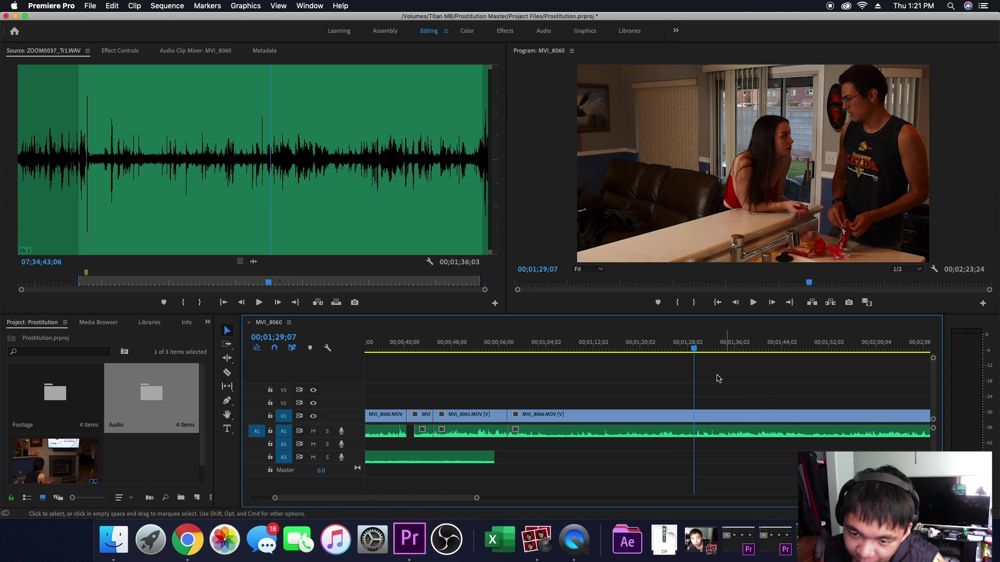
# Step: Play the rest of MVI_8066 to the end of the sequence and return the playhead to 00;02;12;26
pyautogui.press('space')
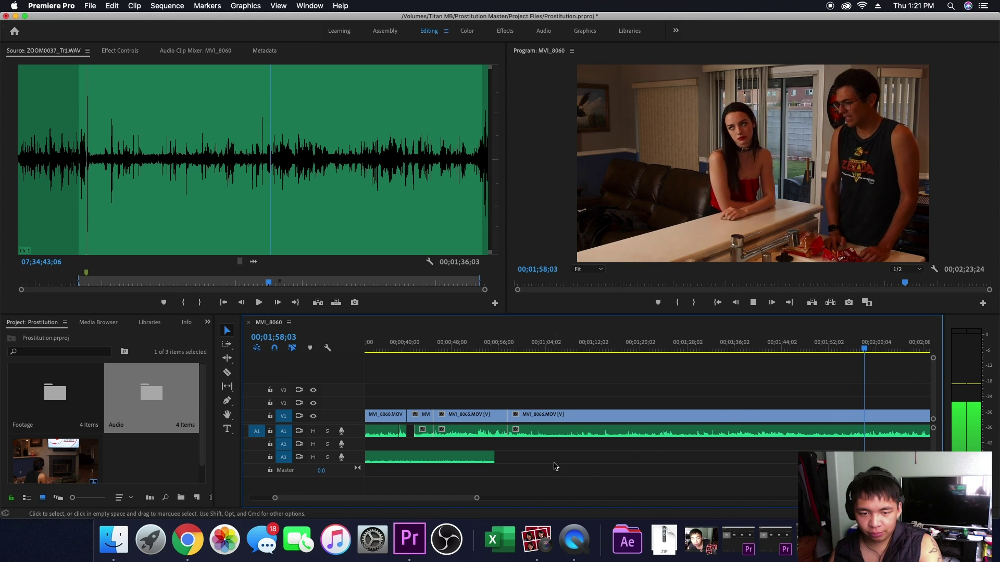
pyautogui.moveTo(466, 499); pyautogui.dragTo(486, 500)
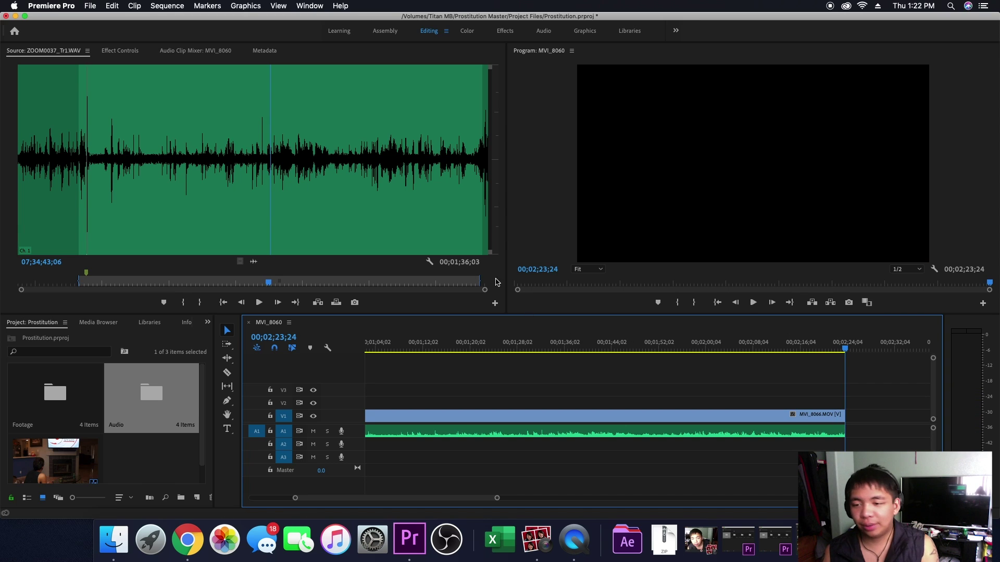
pyautogui.moveTo(846, 350); pyautogui.dragTo(781, 348)
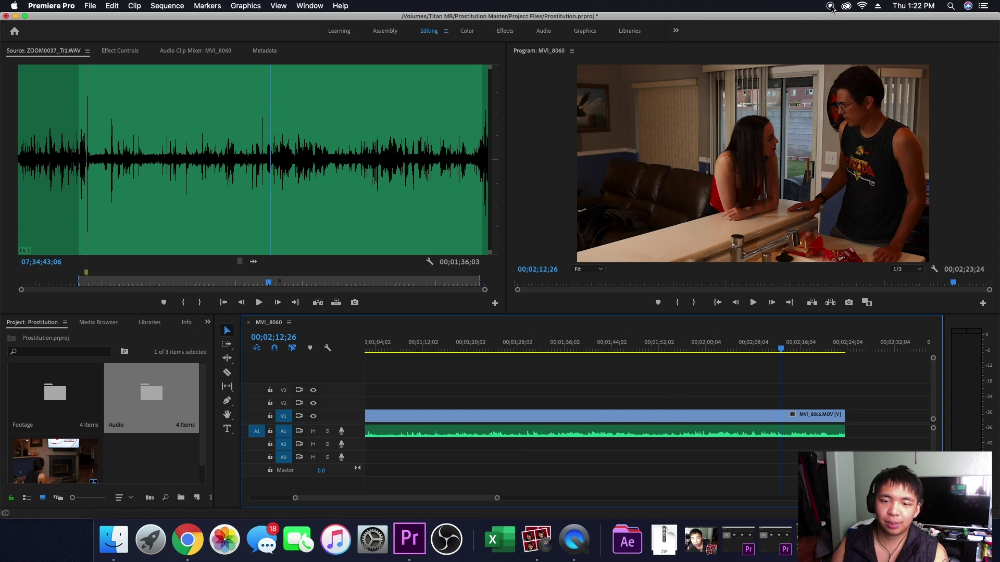
# Step: Switch to Photo Booth and stop the running video recording
pyautogui.click(700, 539)
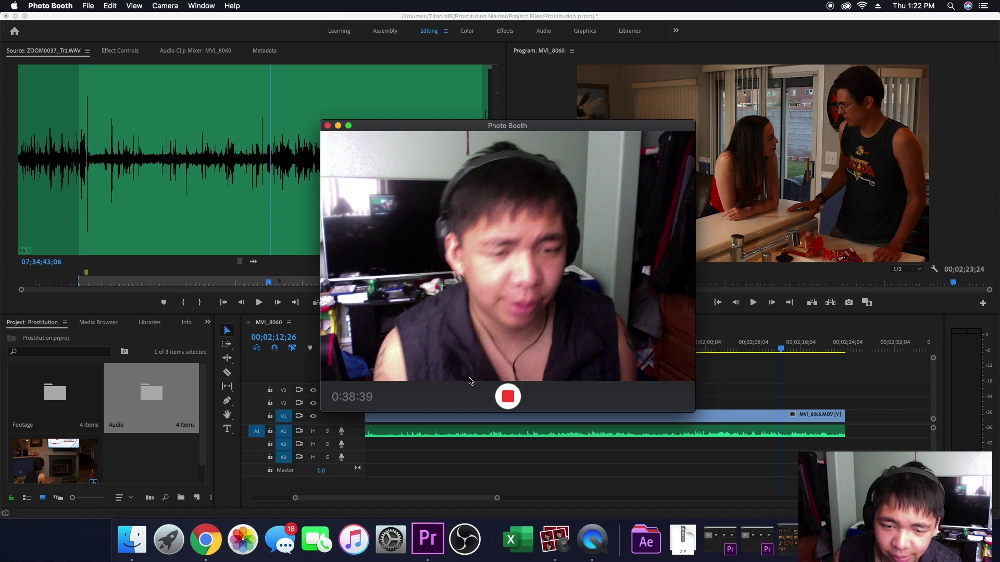
pyautogui.click(508, 397)
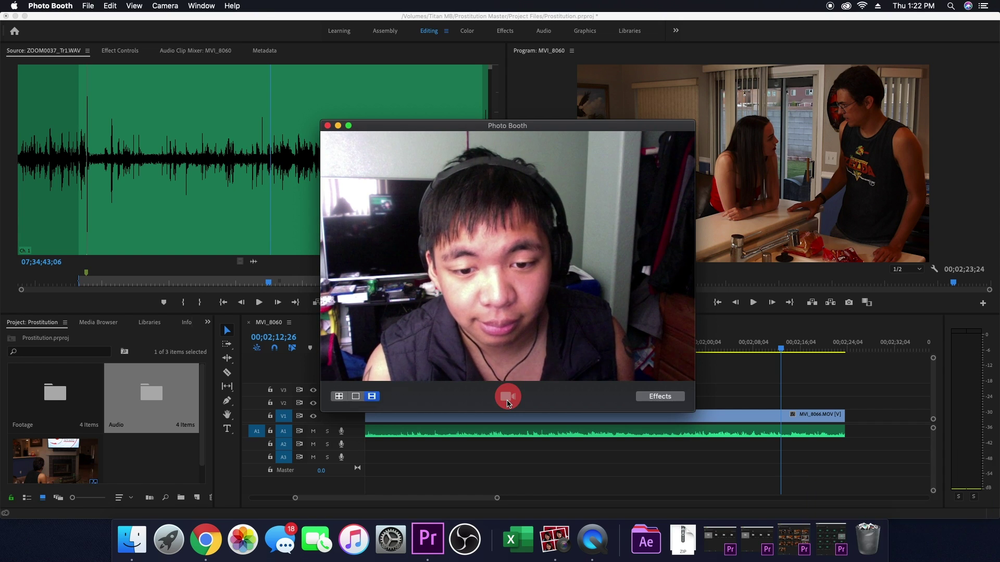